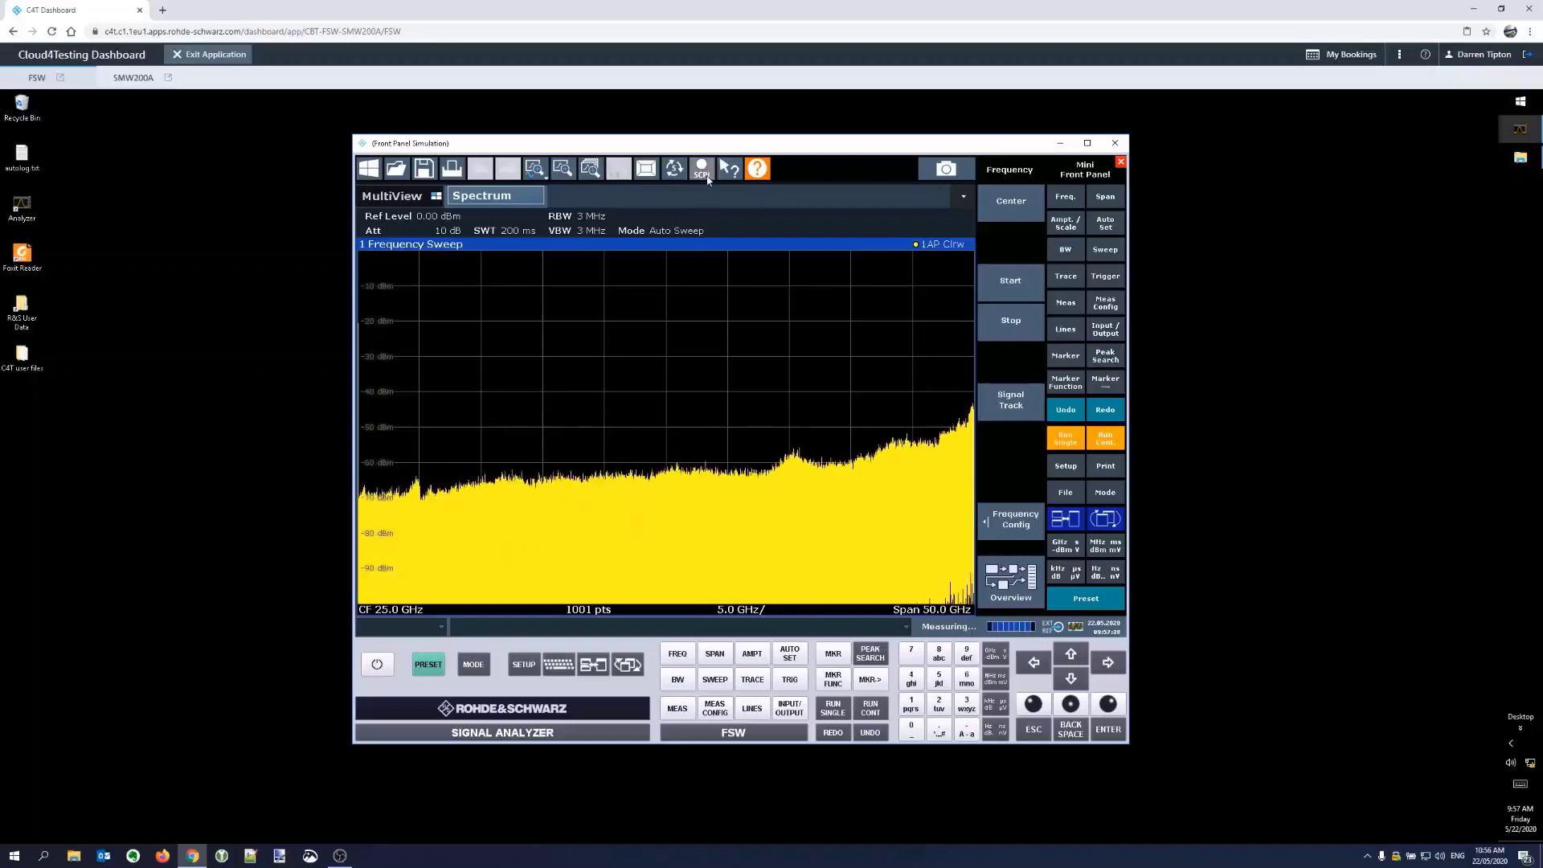
- Open the FSW SCPI recorder and show the SMW200A's emulated front-panel keys
left_click(702, 168)
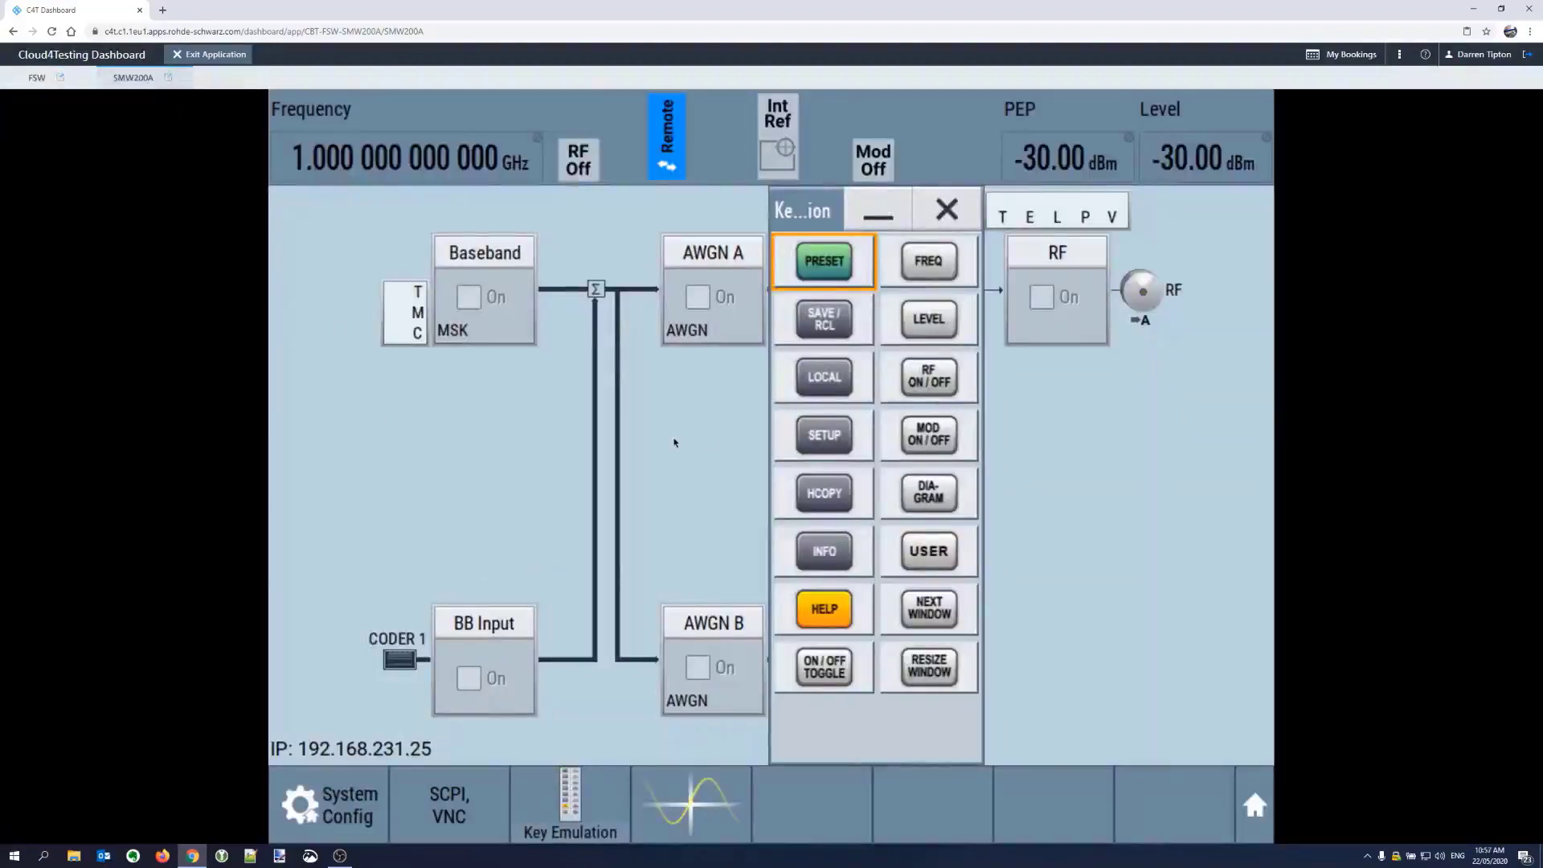
right_click(730, 468)
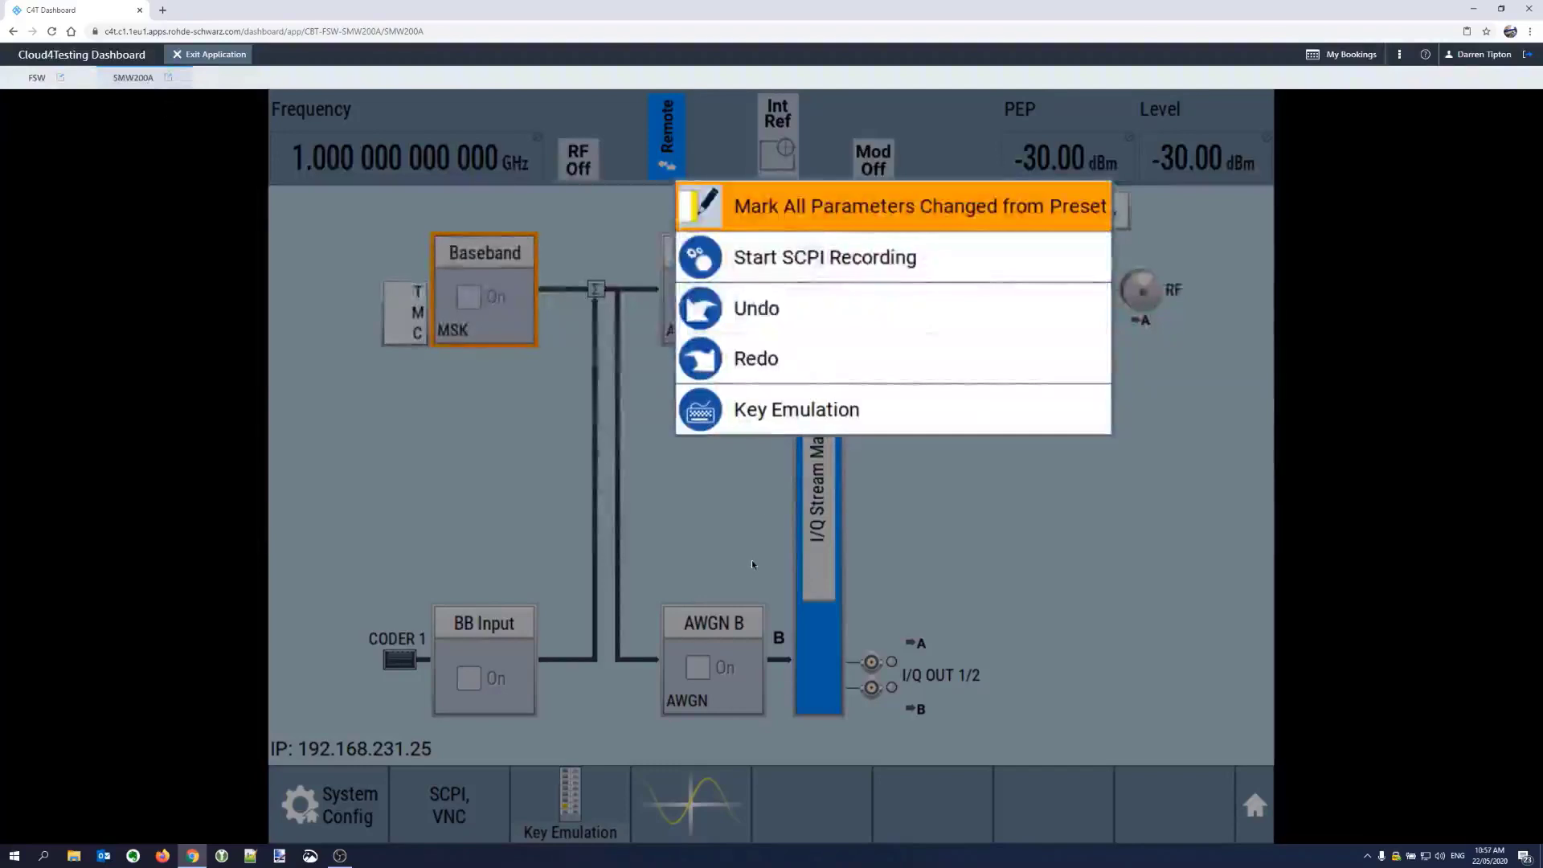
left_click(756, 421)
- Check the SMW200A Remote Access network settings to confirm IP address 192.168.231.25
left_click(824, 434)
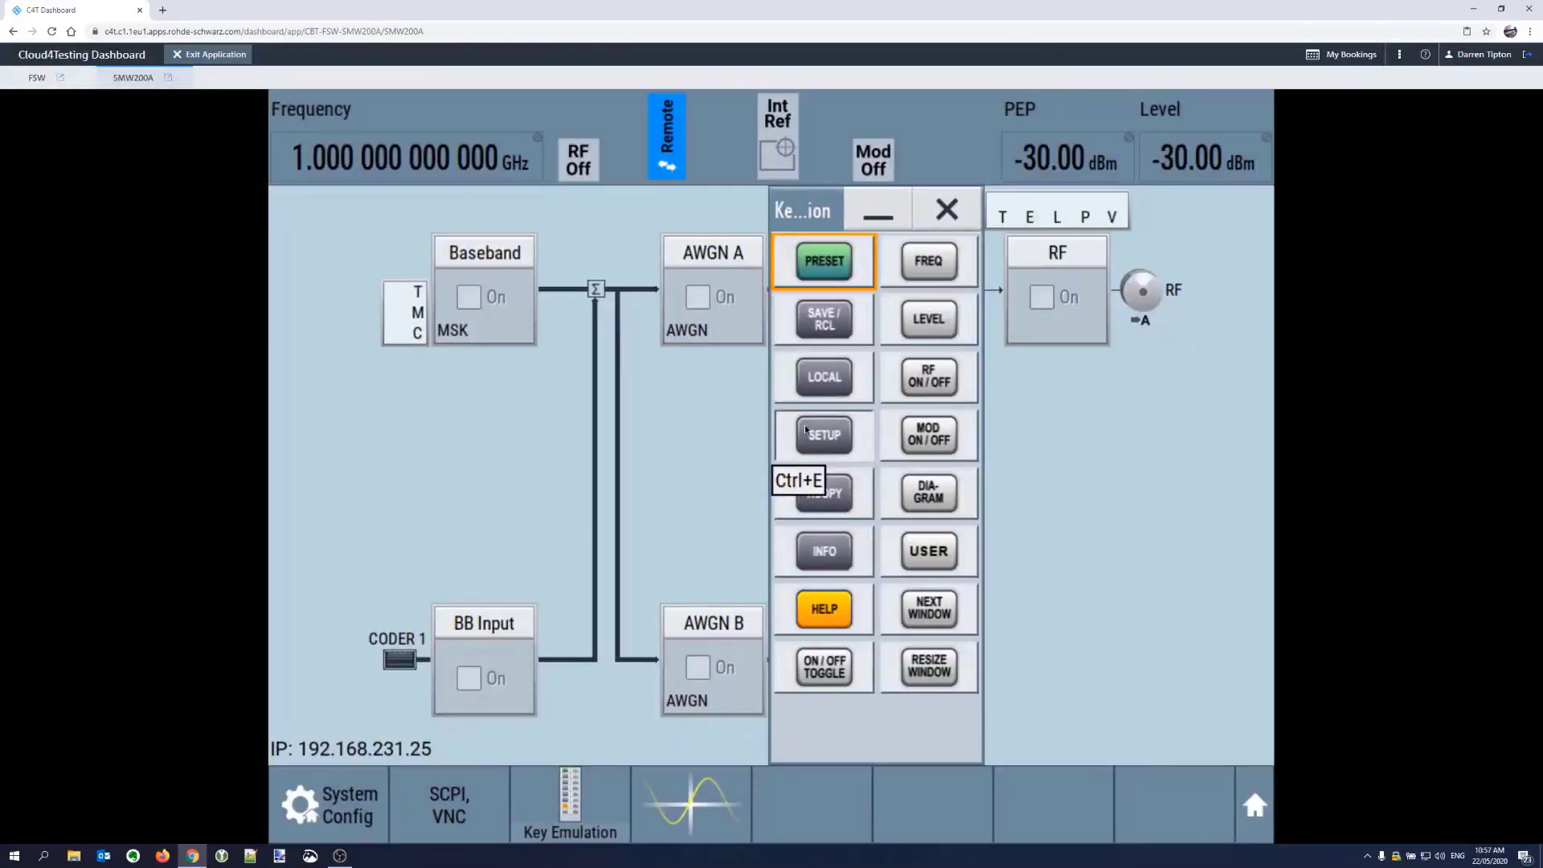
left_click(469, 679)
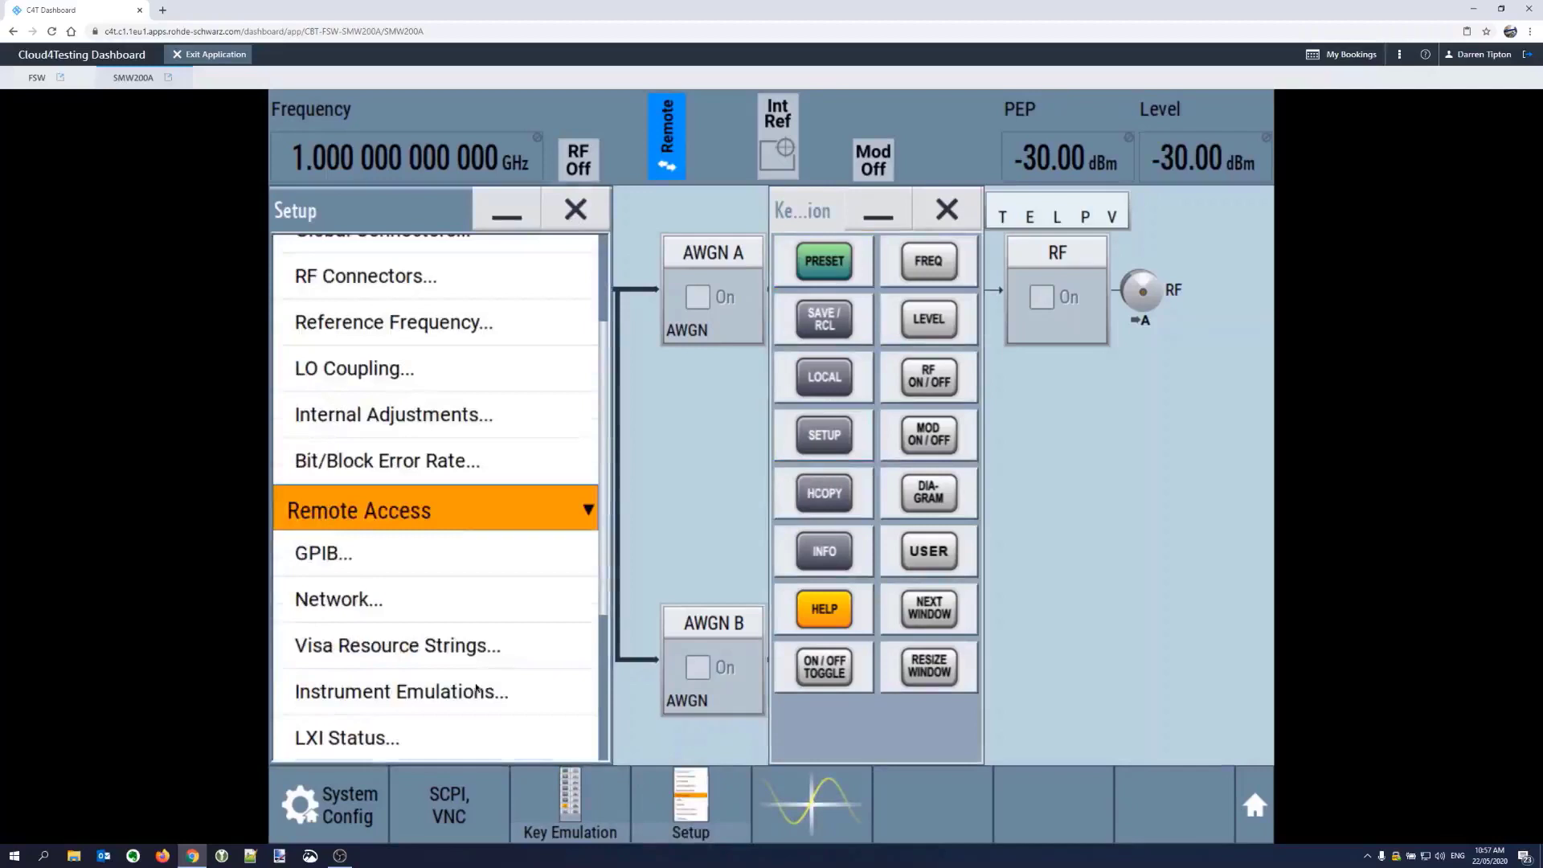
left_click(461, 600)
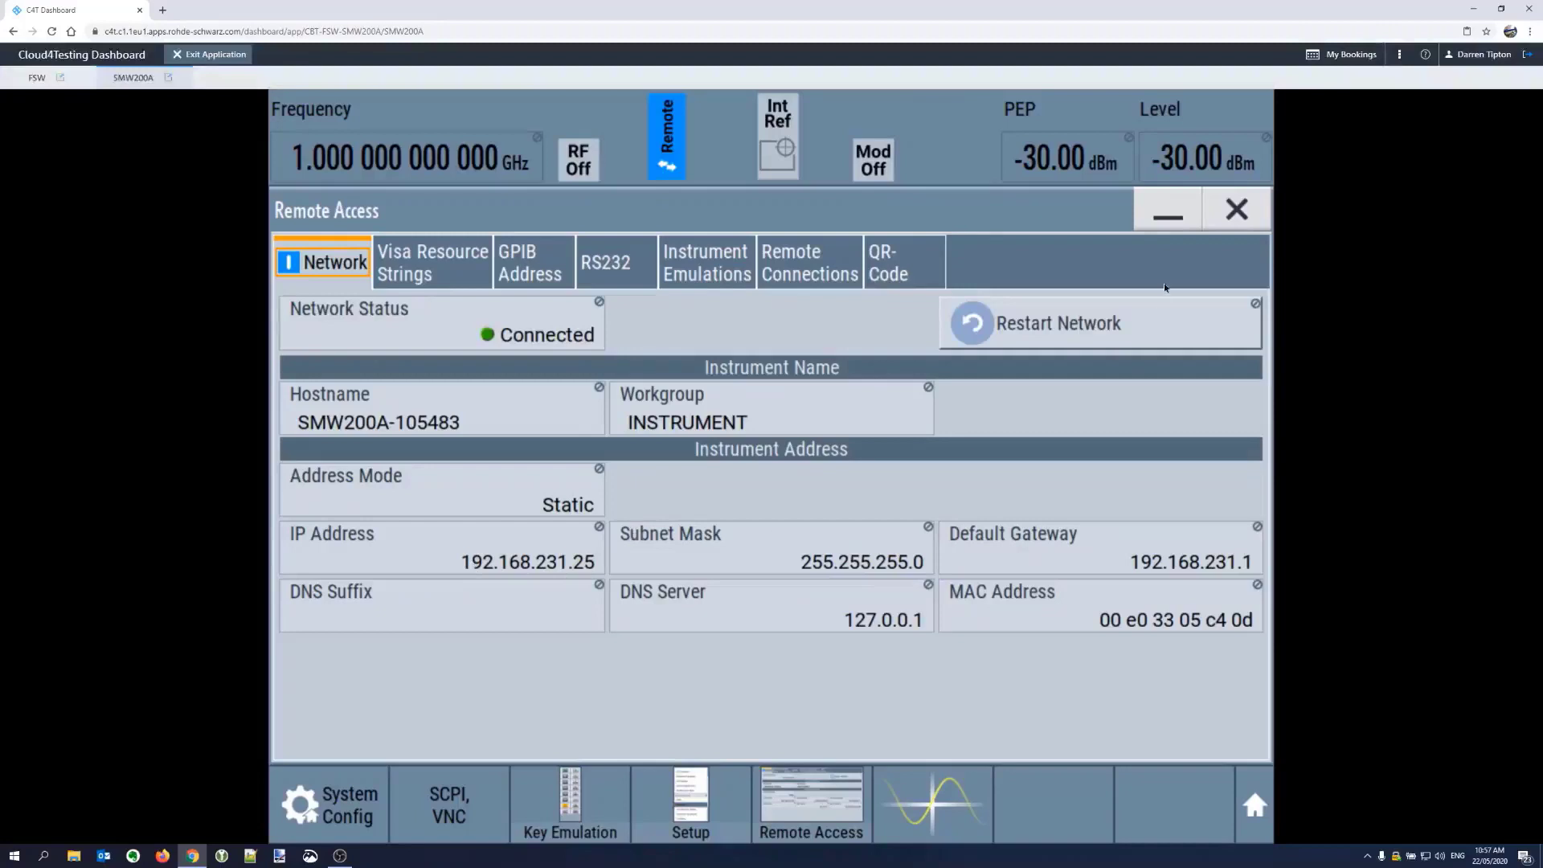
left_click(1234, 210)
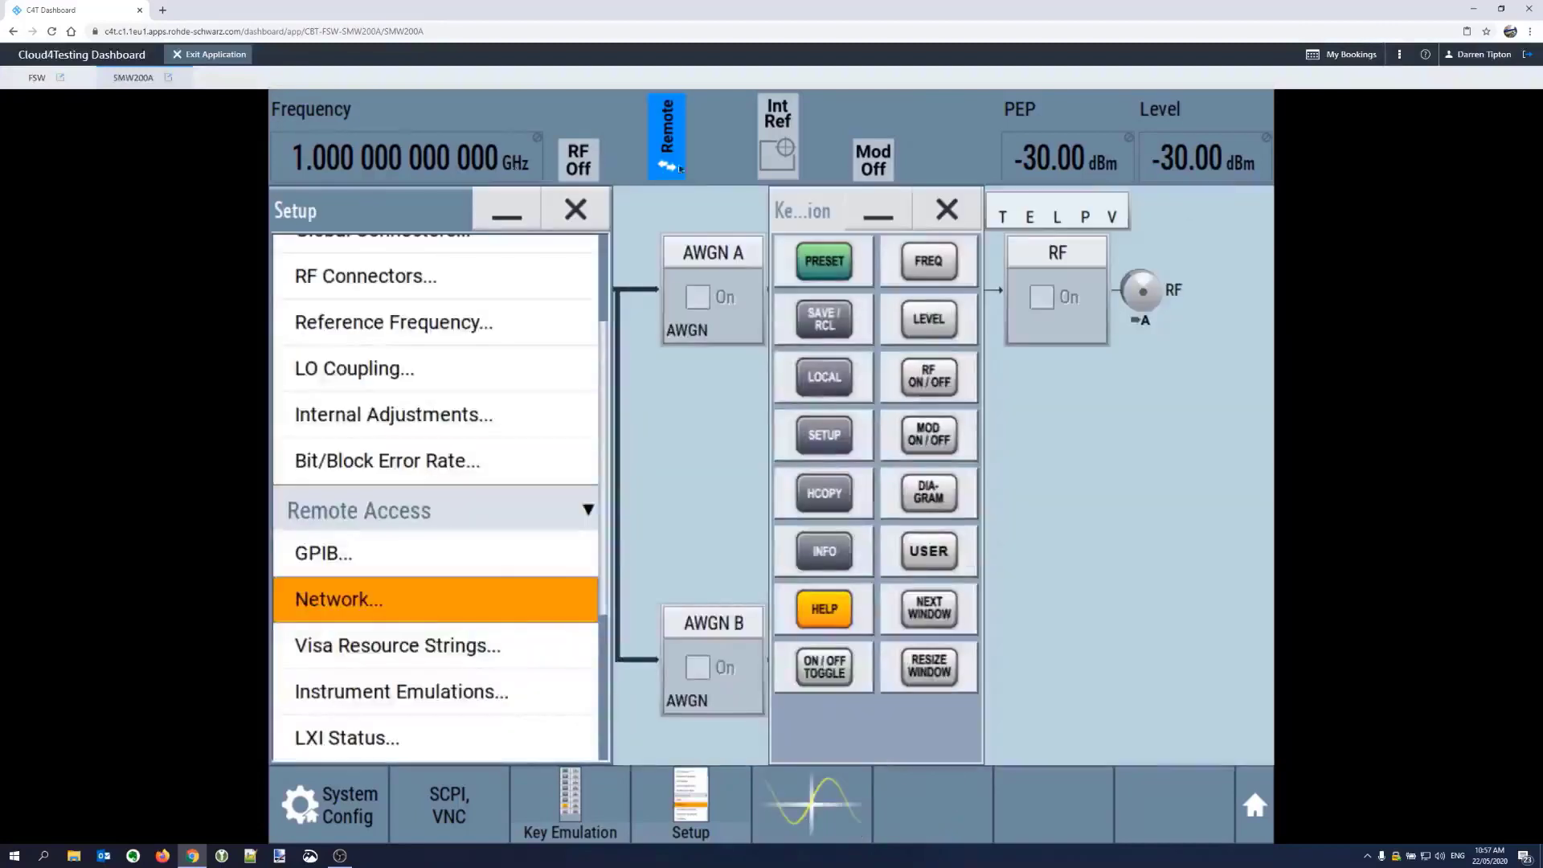
left_click(576, 210)
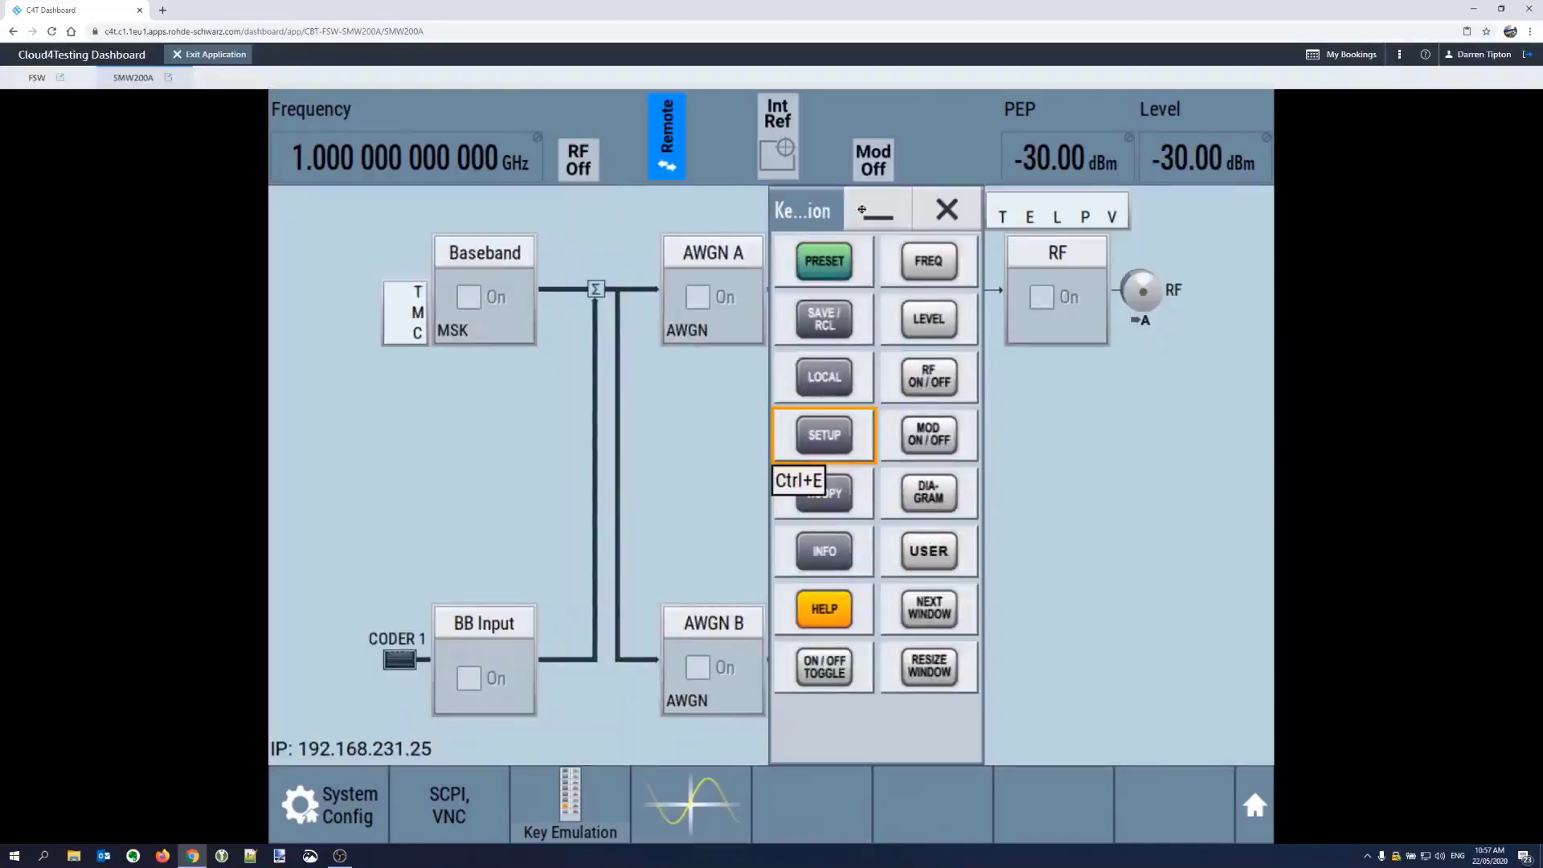
- On the FSW, connect the SCPI recorder to the SMW200A and set Combined Recording On
left_click(947, 209)
left_click(47, 79)
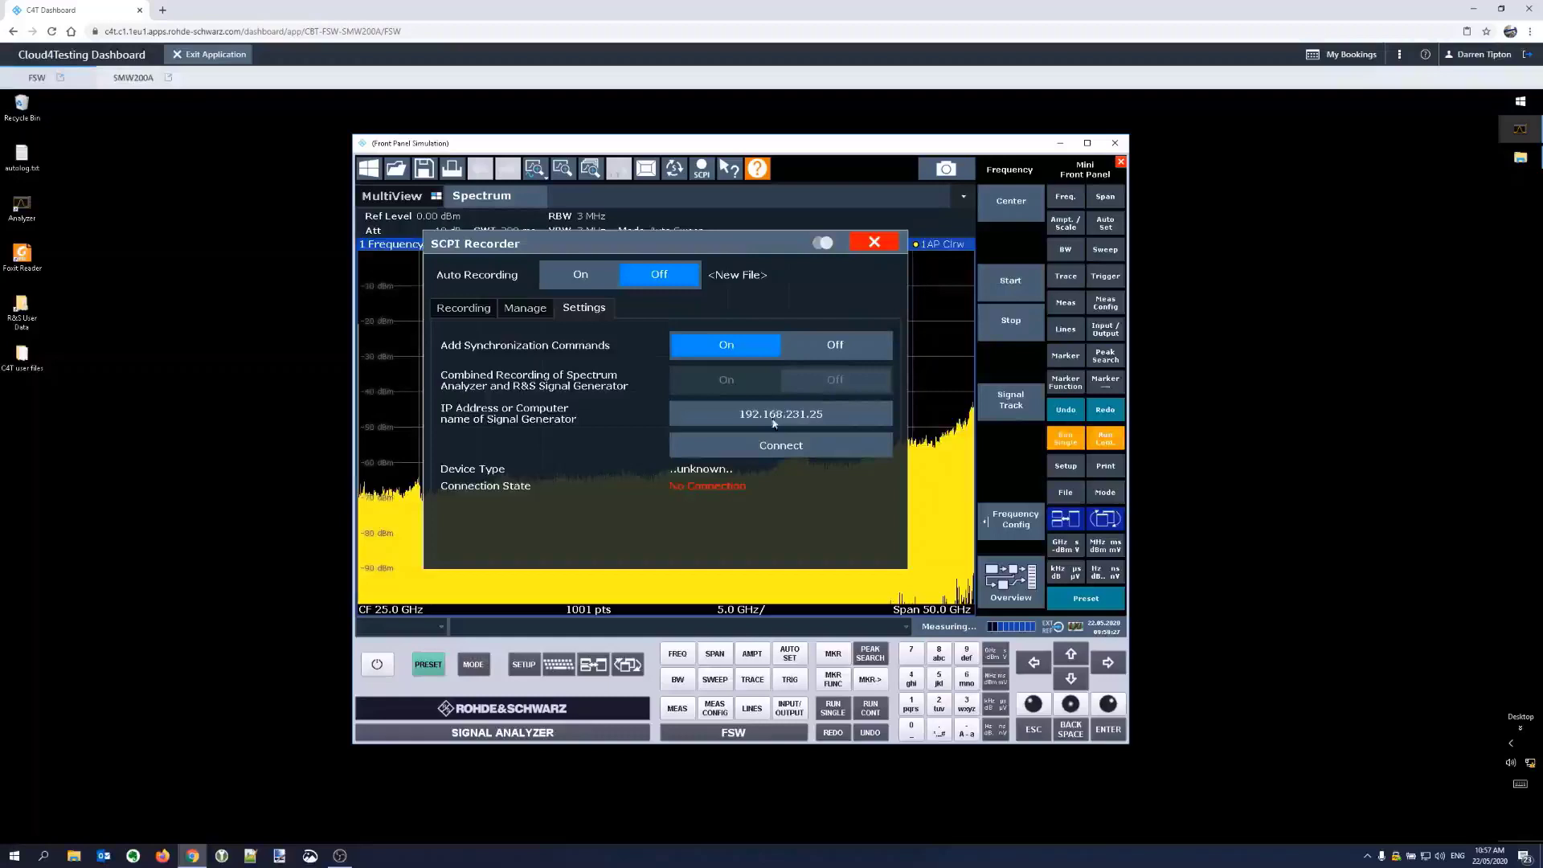
left_click(793, 446)
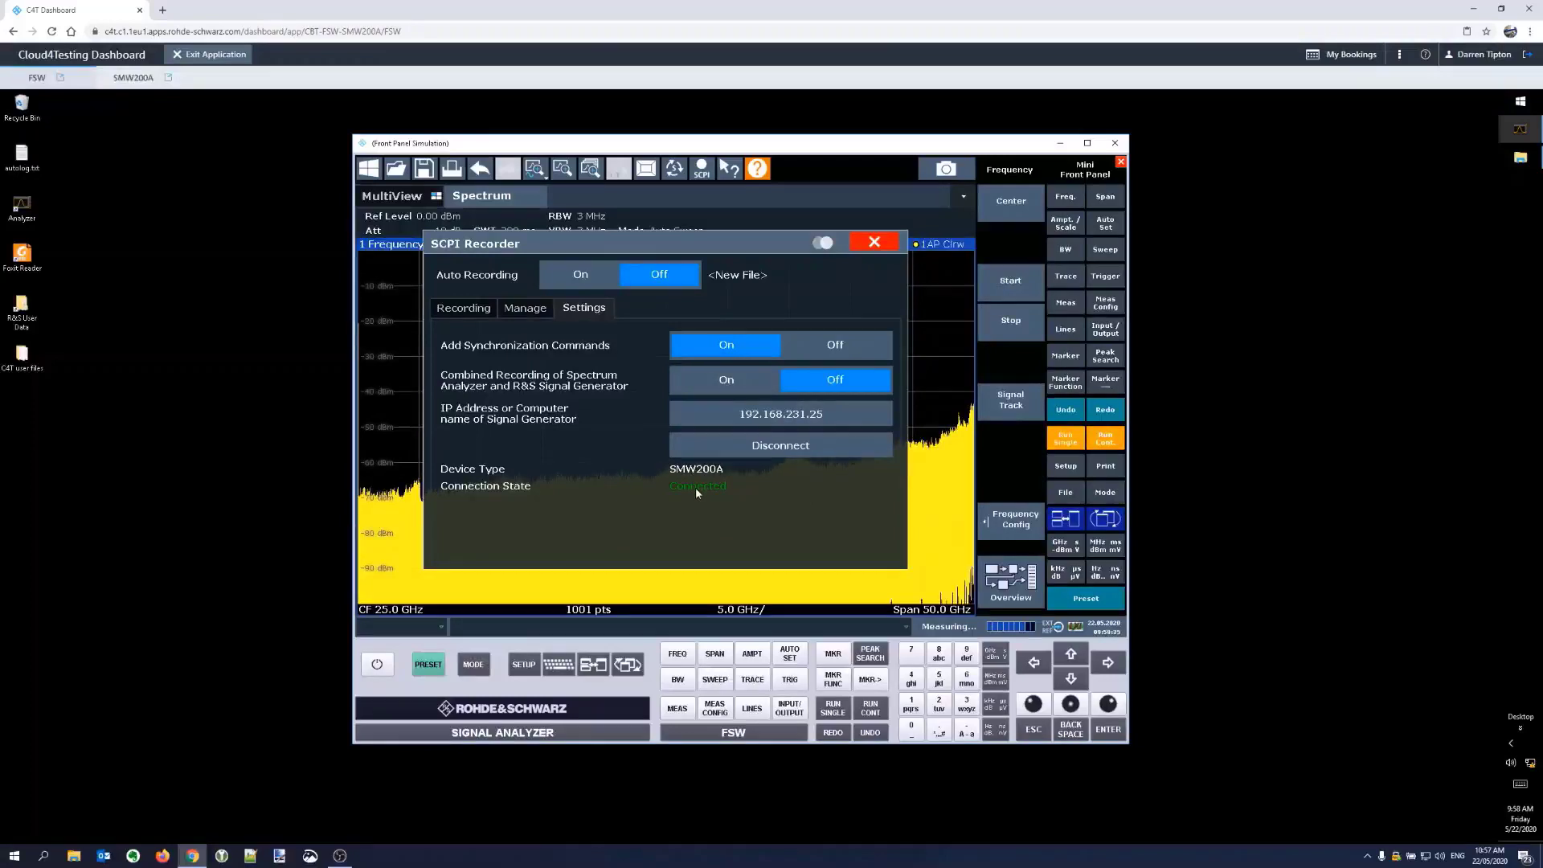
left_click(760, 382)
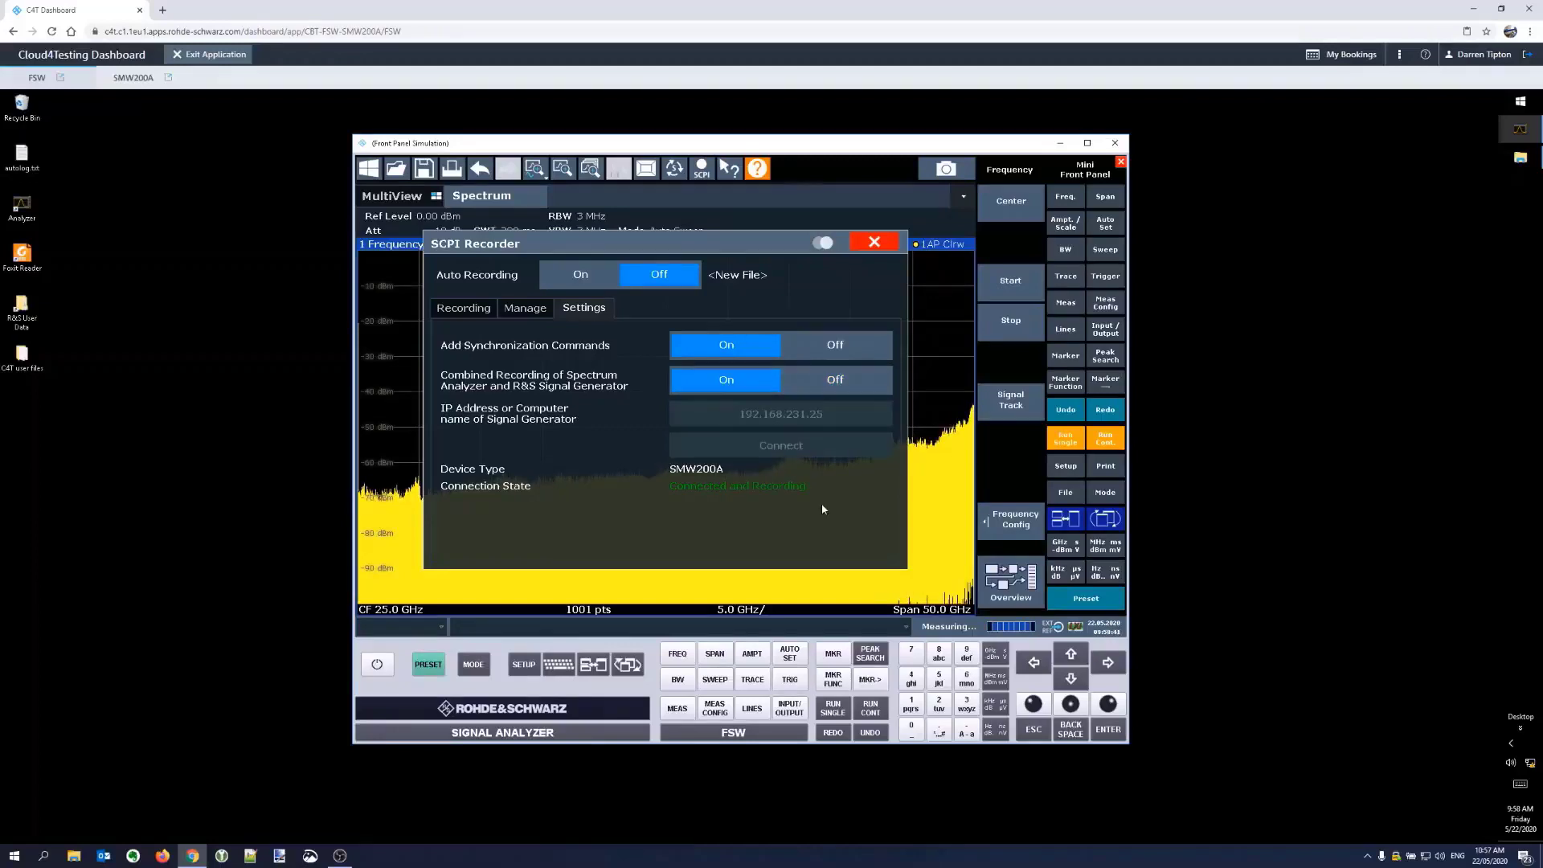
- Set SCPI Auto Recording to On, starting from a device preset
left_click(490, 309)
left_click(522, 313)
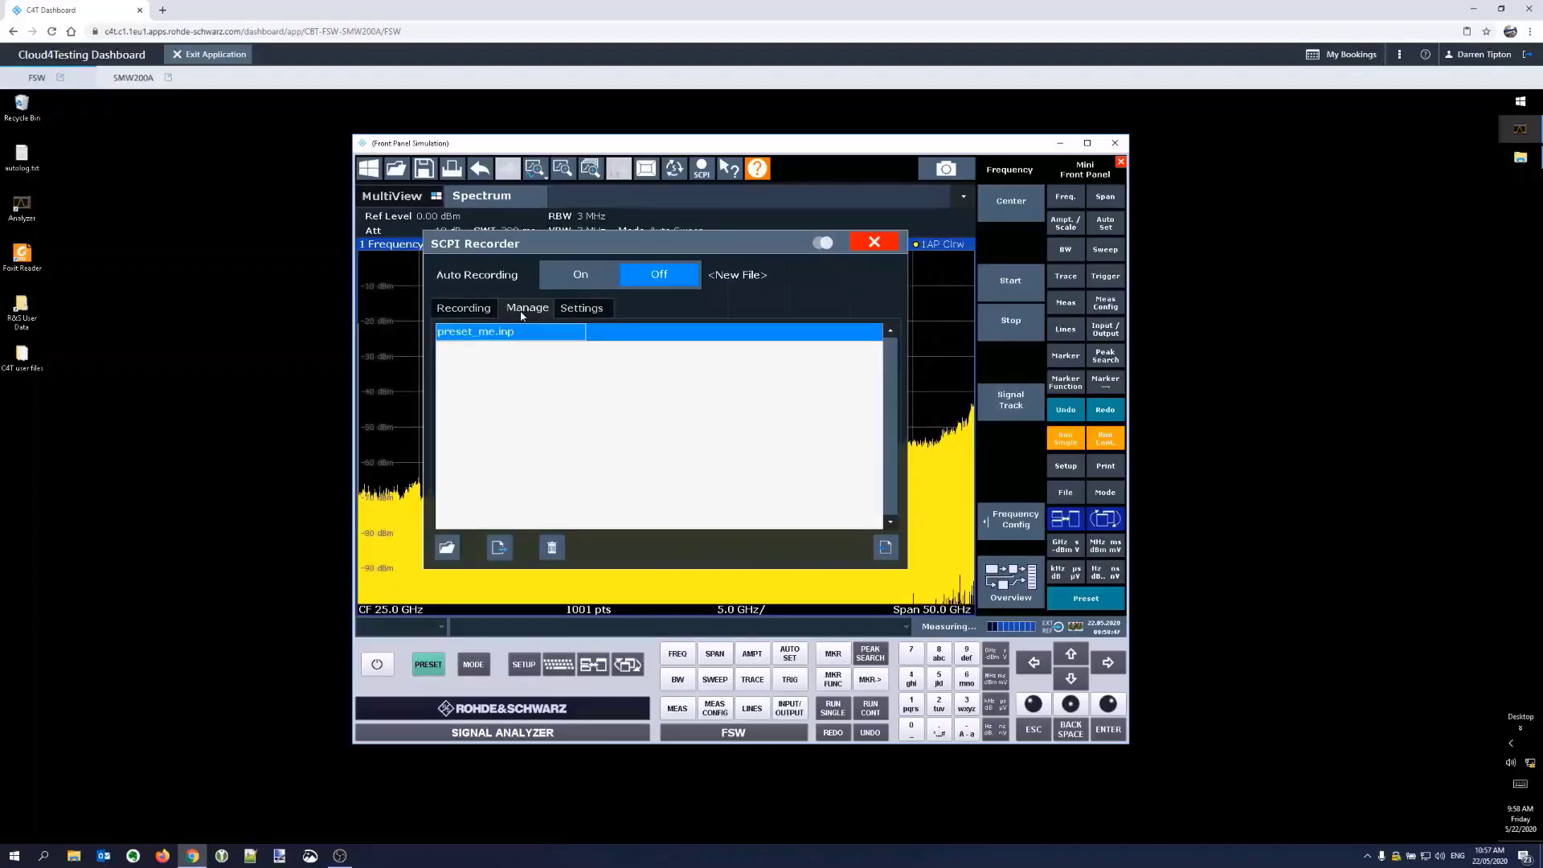
left_click(599, 273)
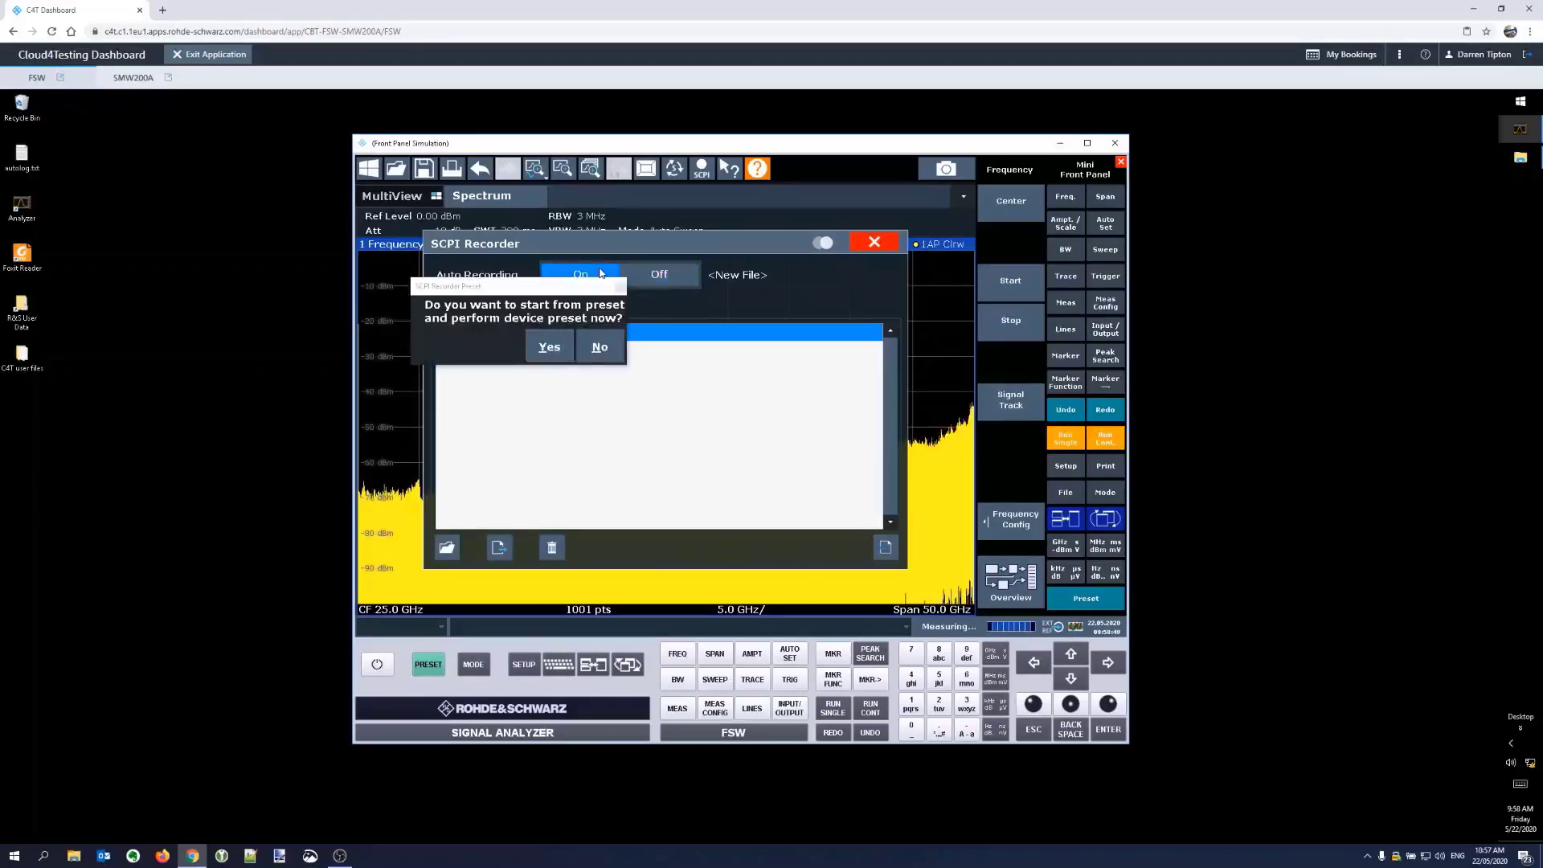
left_click(558, 347)
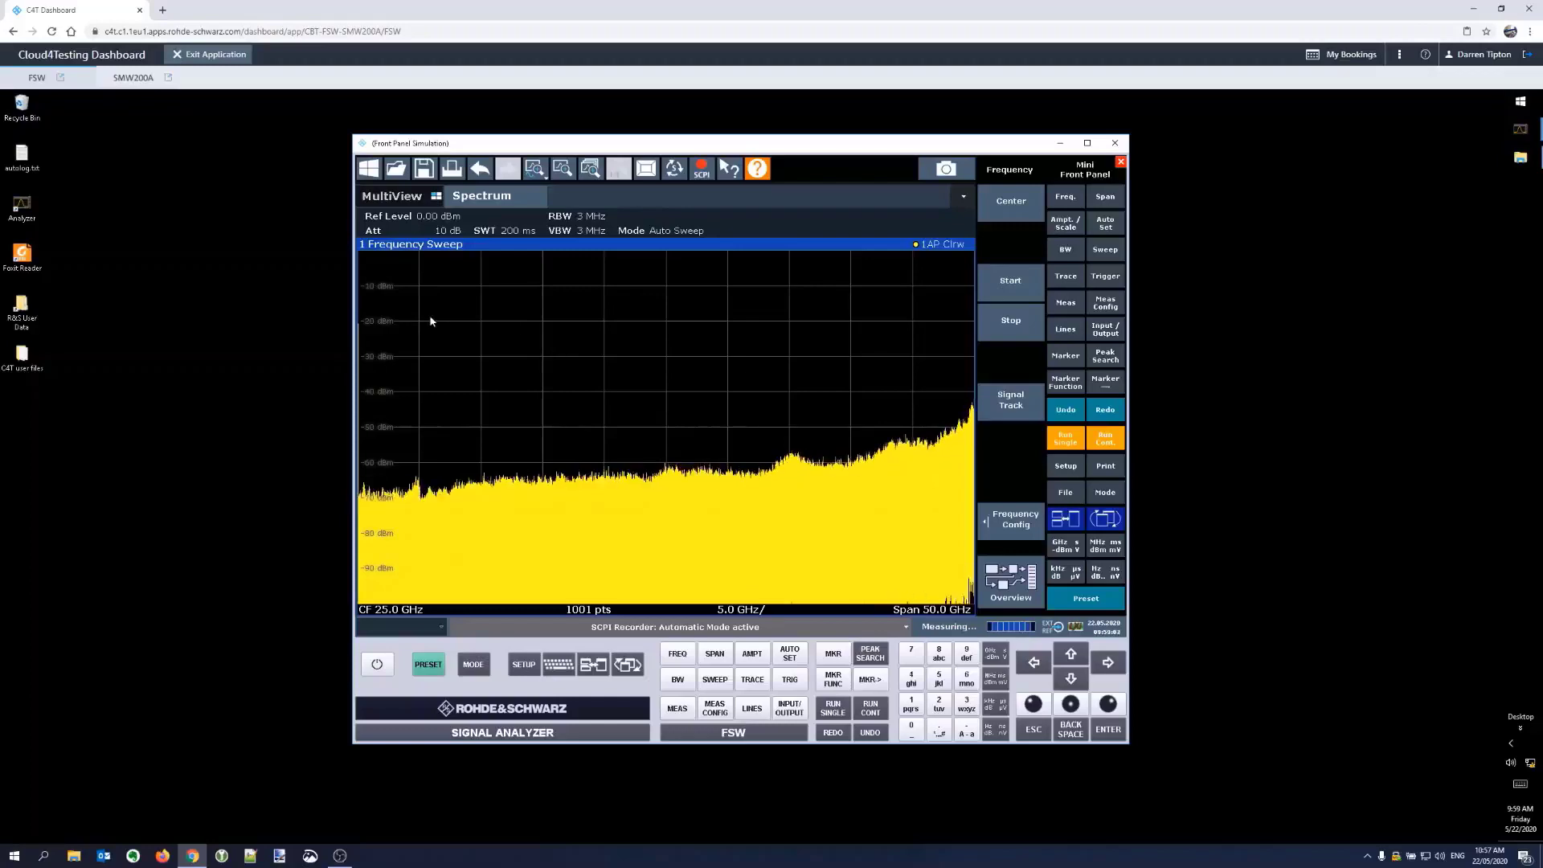
left_click(134, 78)
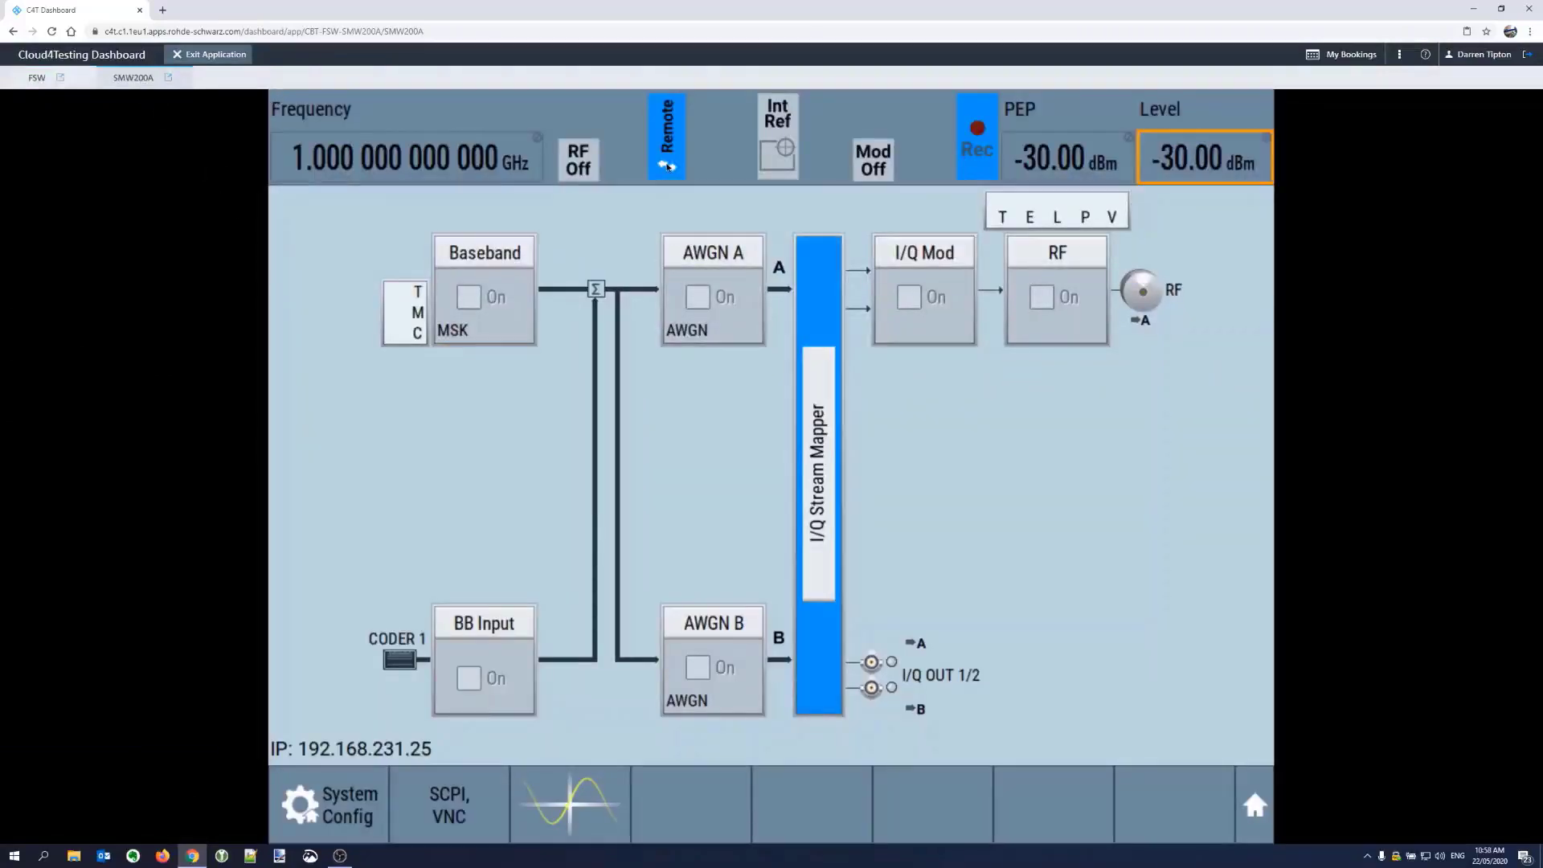
- Set the baseband custom digital modulation according to the WCDMA-3GPP standard
left_click(475, 271)
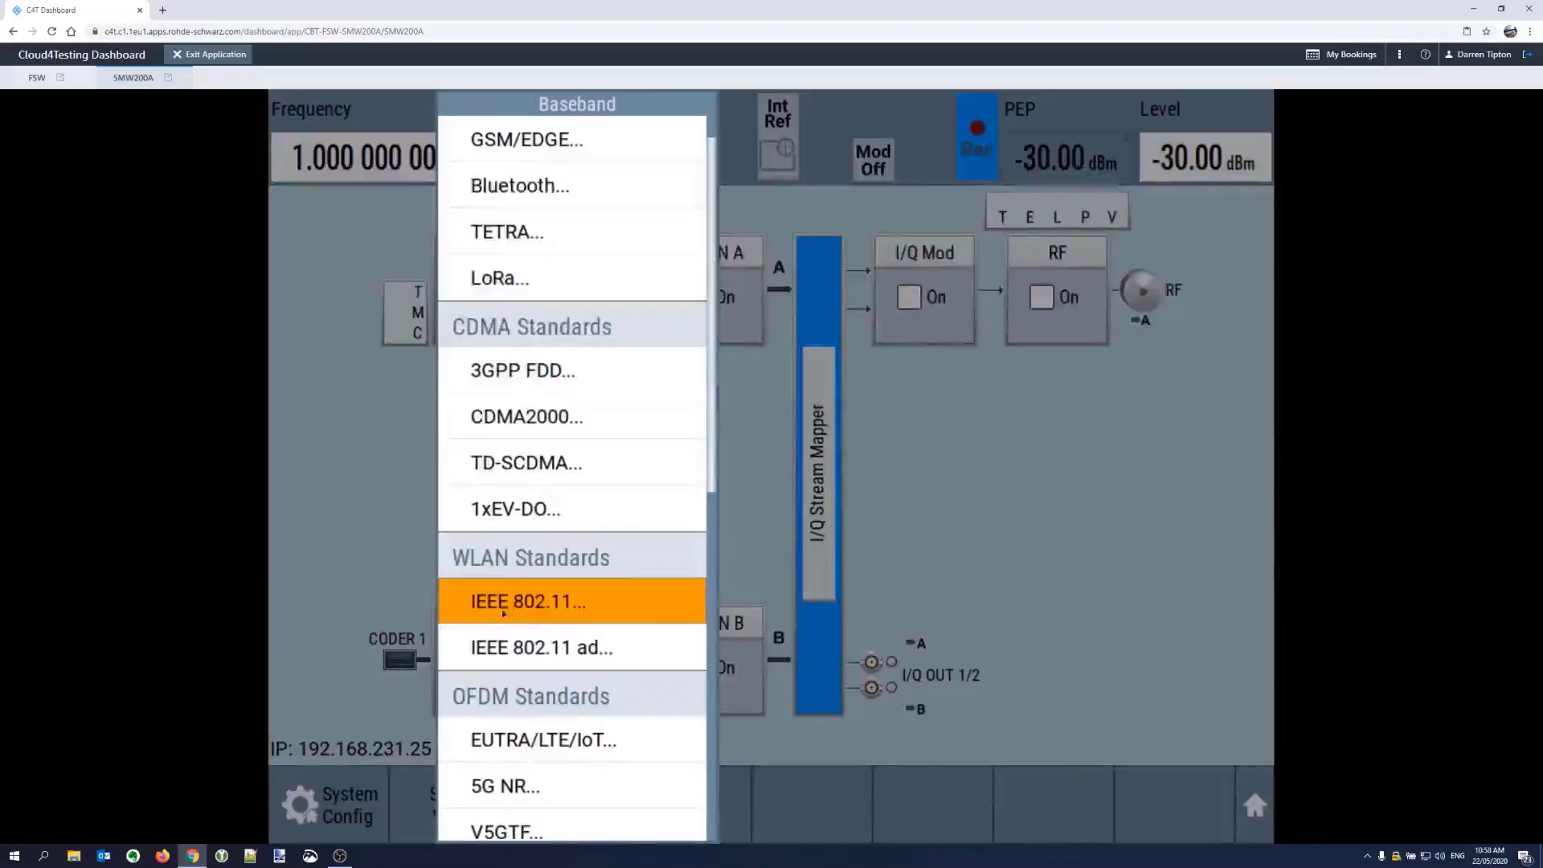
scroll(572, 592, "down", 3)
scroll(572, 592, "down", 8)
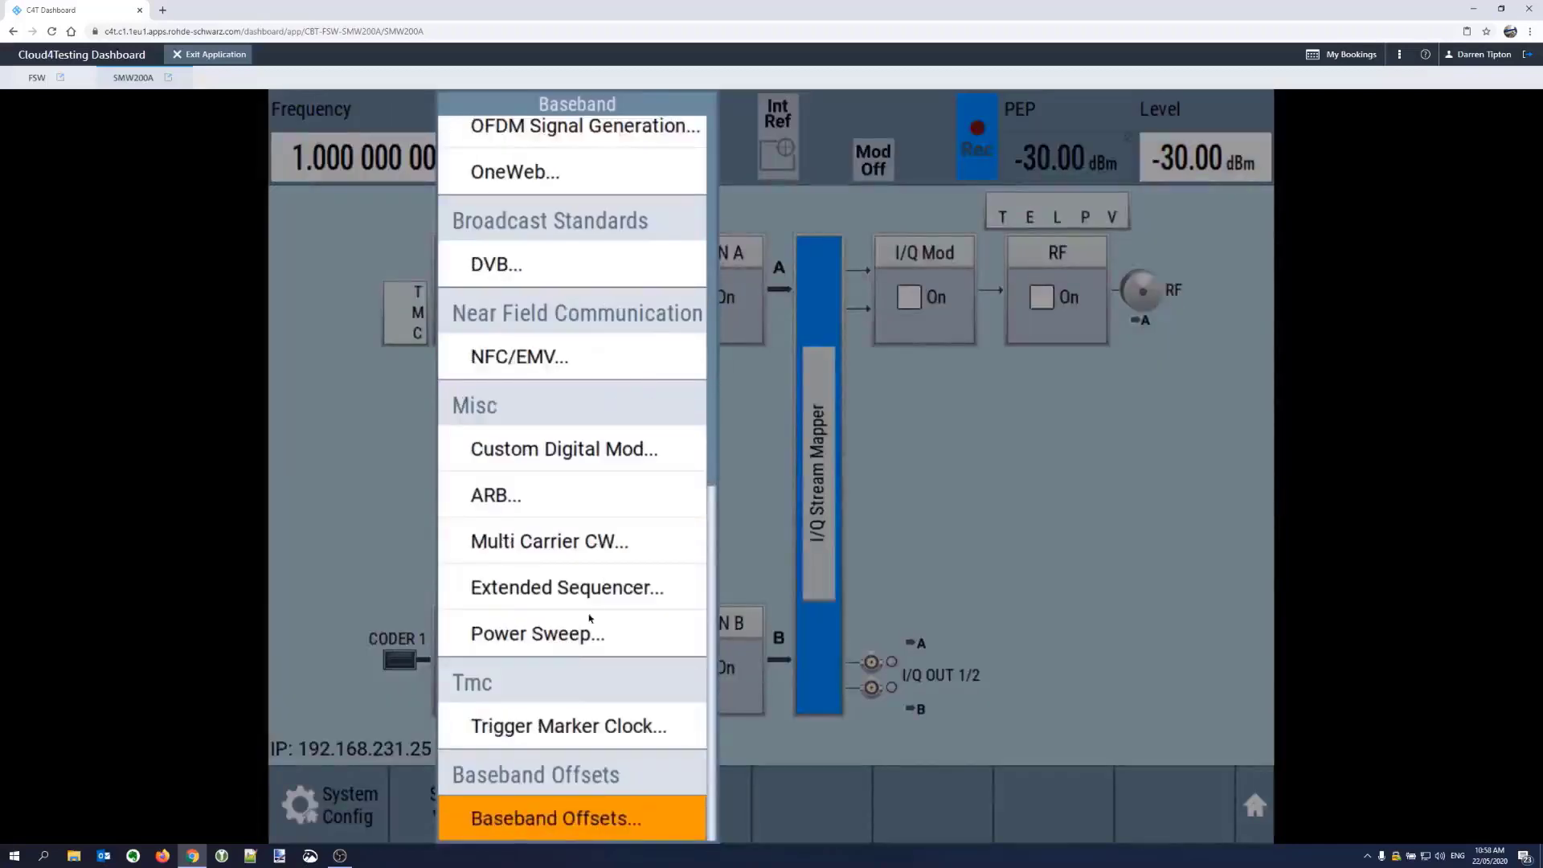
scroll(522, 579, "up", 5)
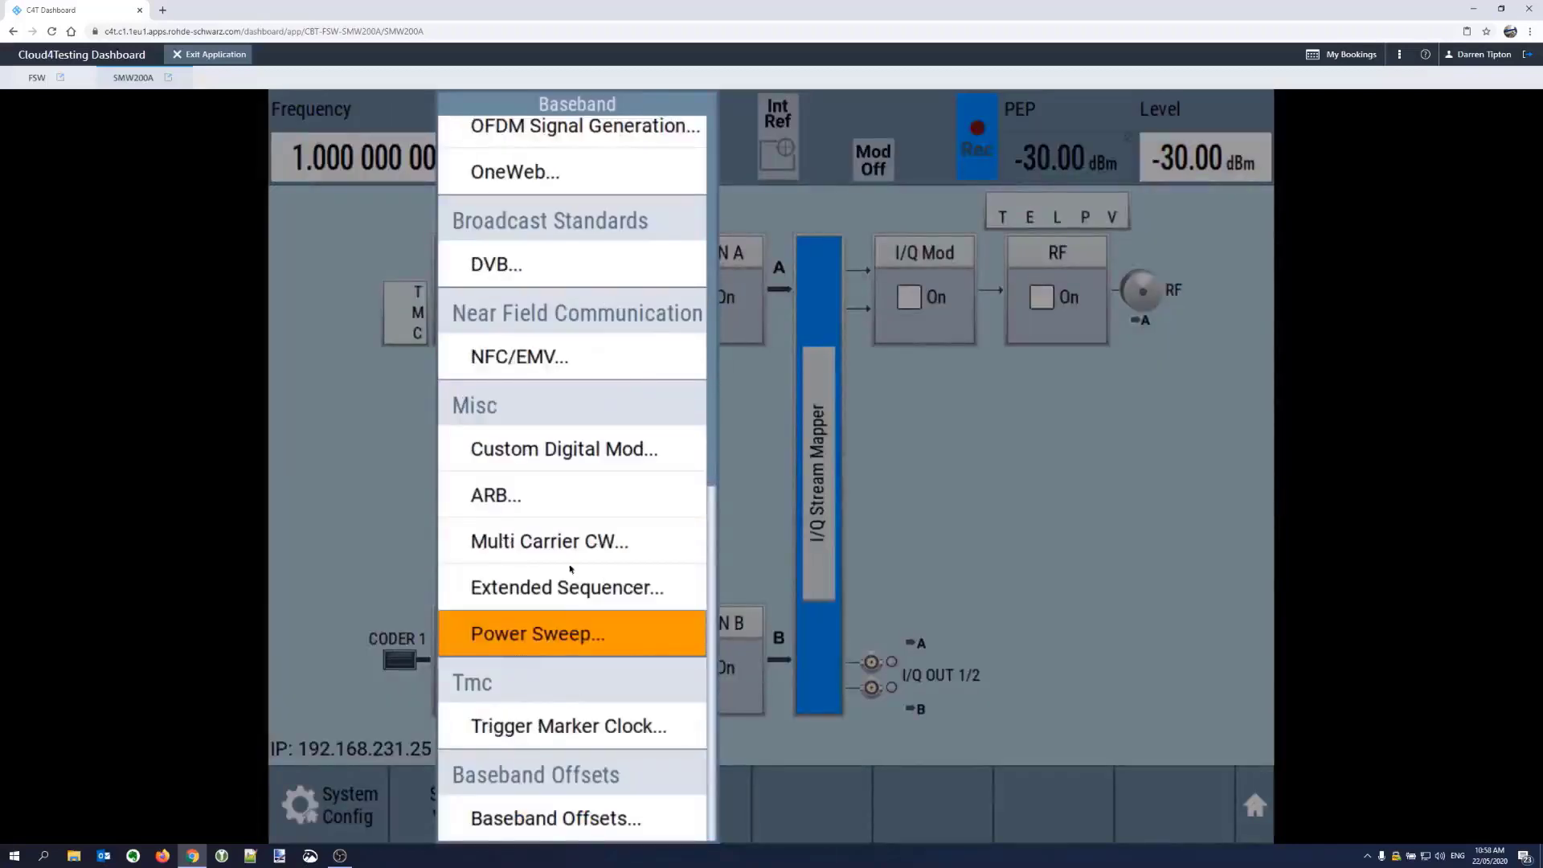
left_click(554, 451)
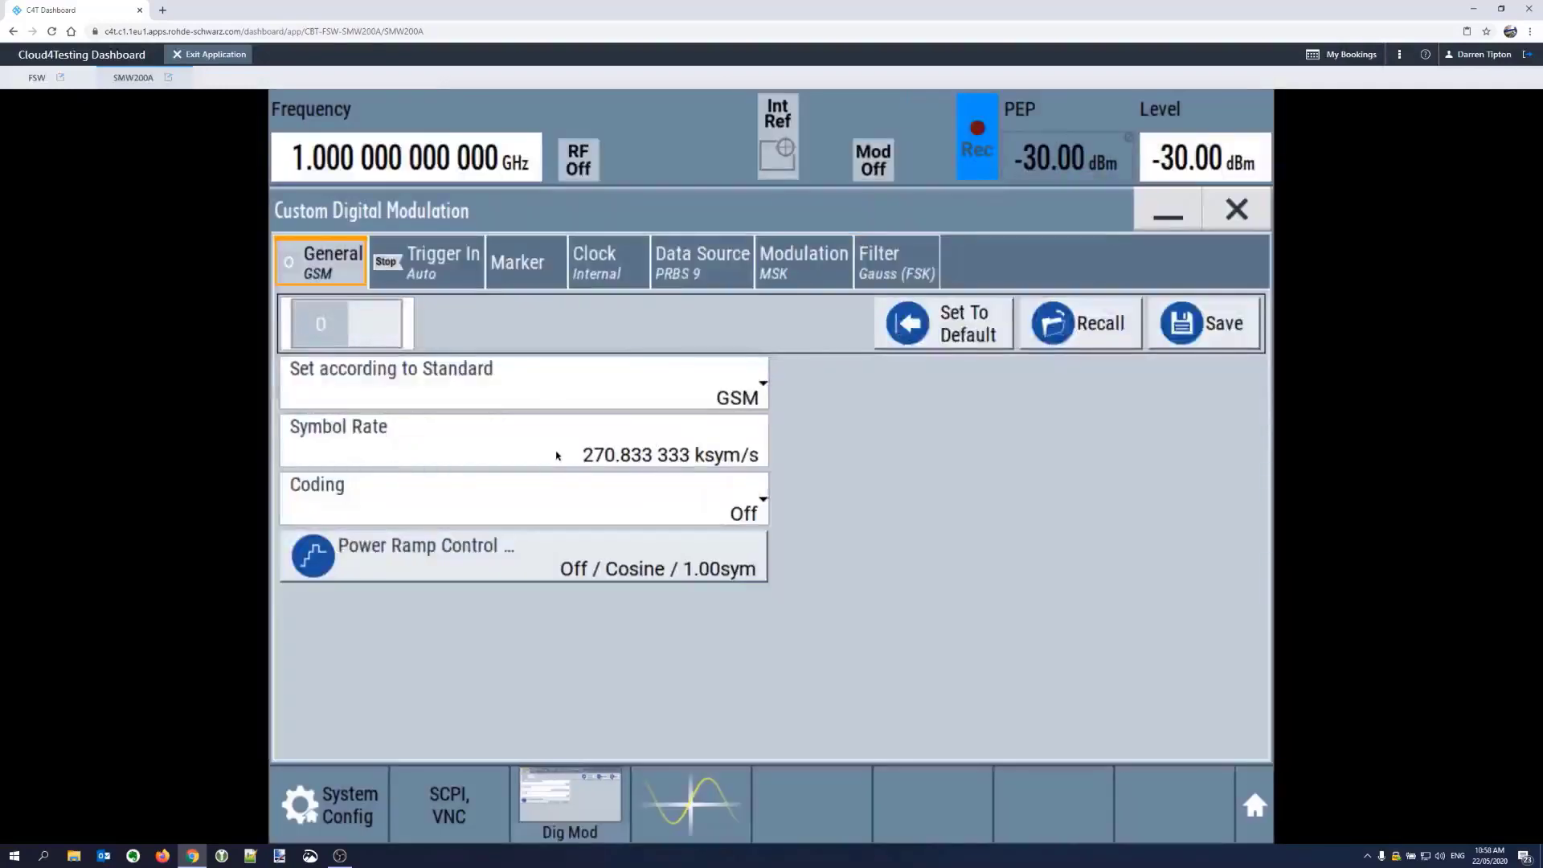
left_click(711, 397)
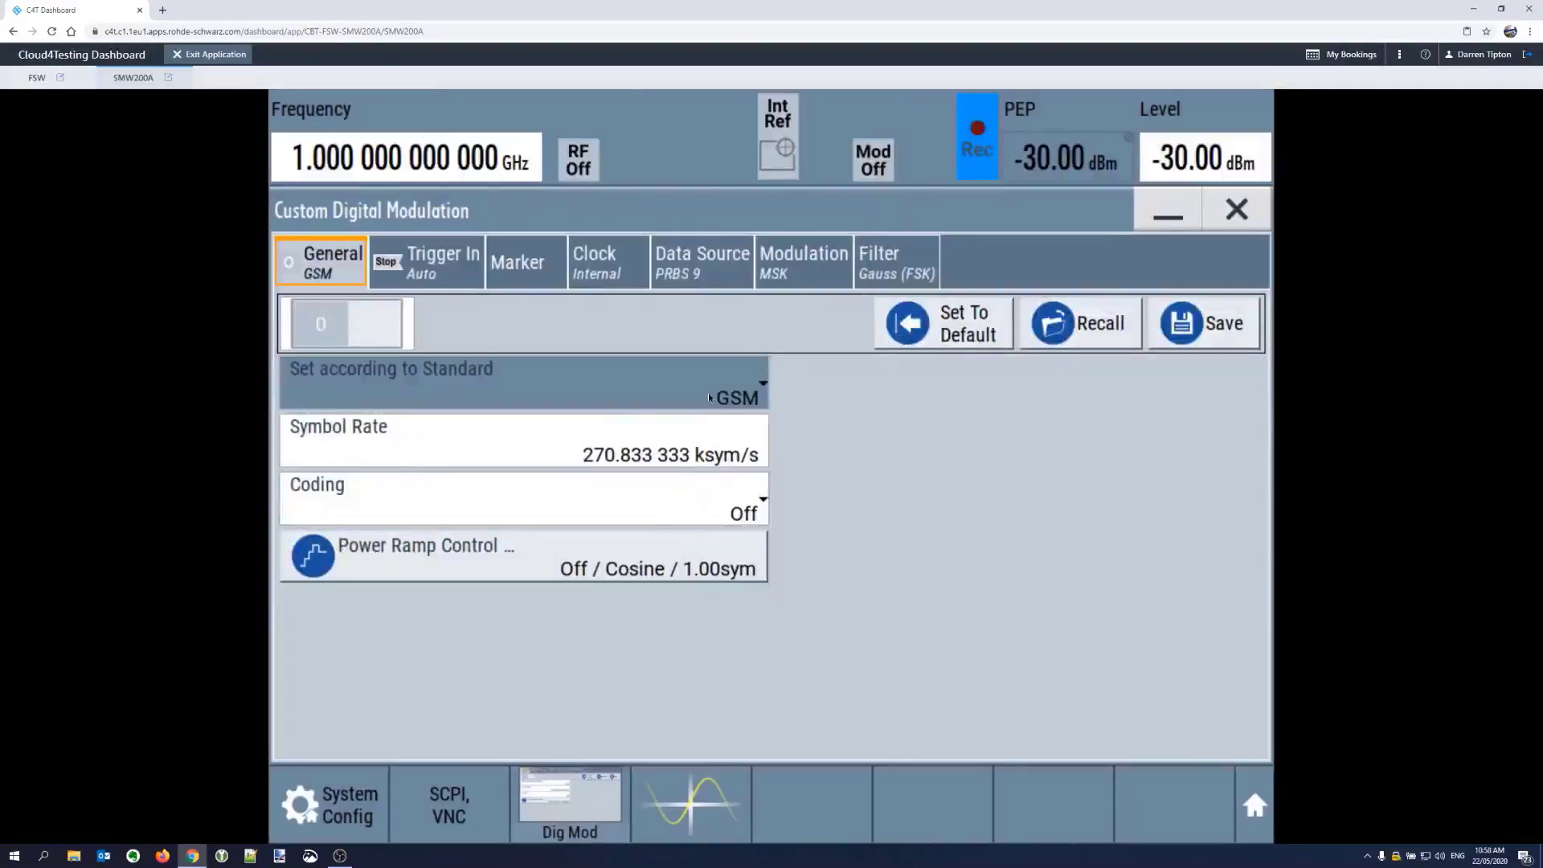
key("Down")
key("Down")
key("Down")
key("Down")
key("Down")
key("Down")
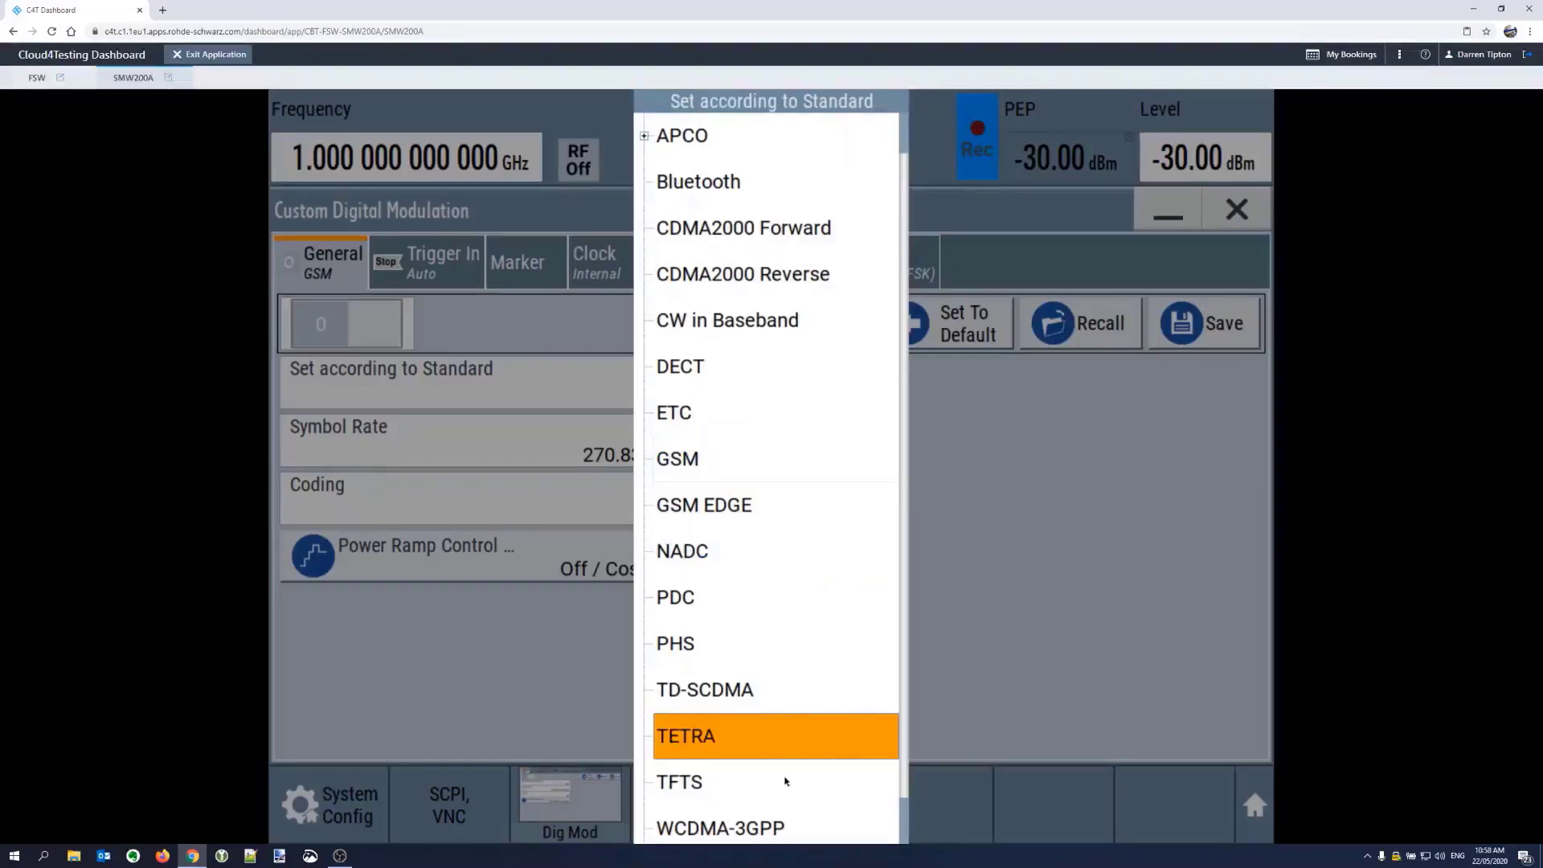
left_click(769, 829)
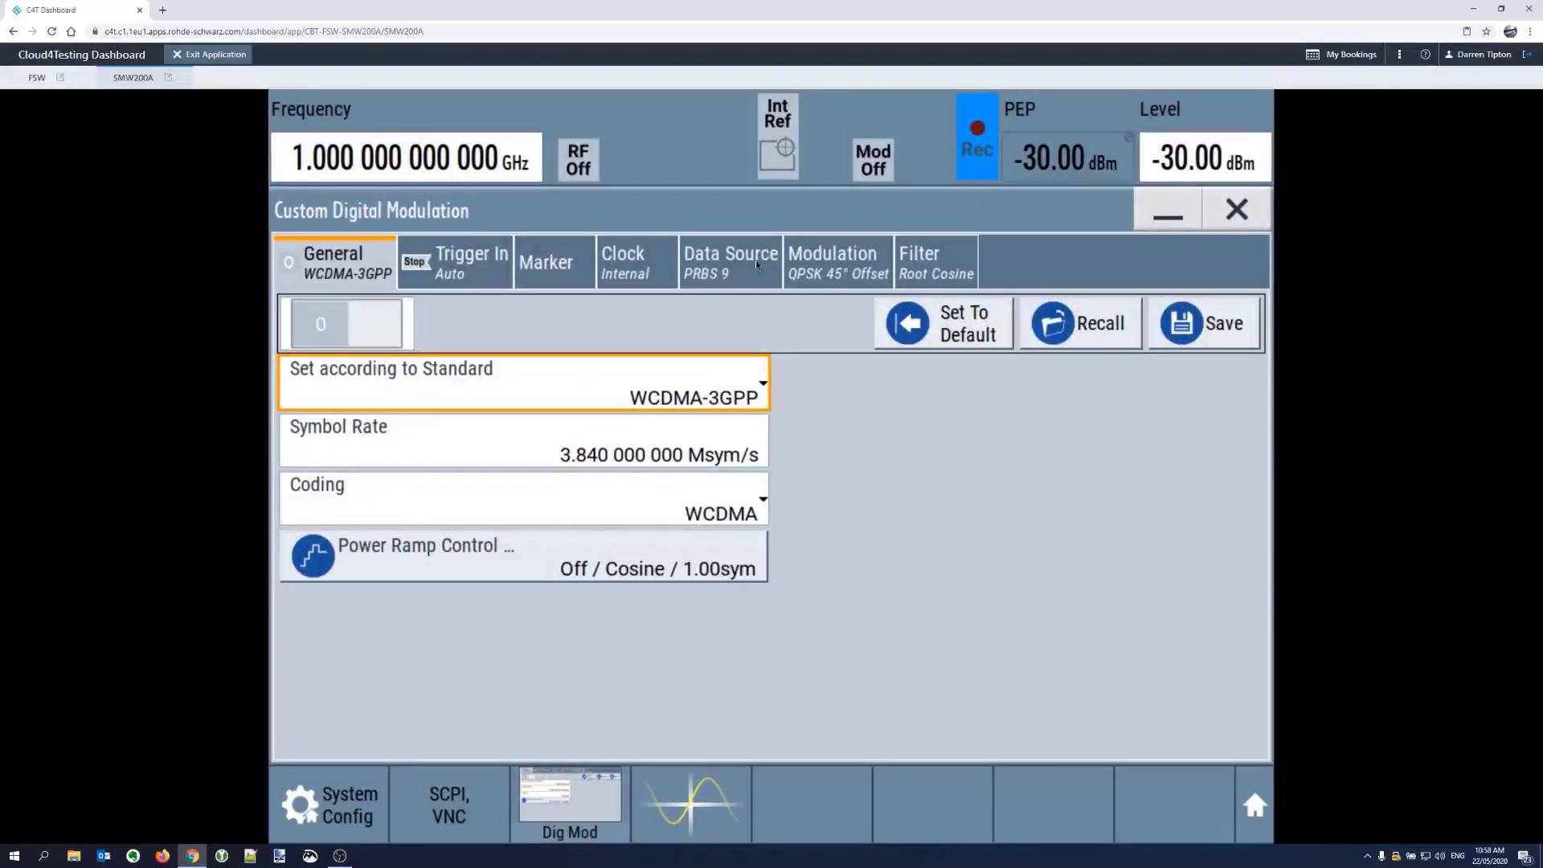
- Change the Root Cosine filter roll-off factor to 0.3
left_click(931, 271)
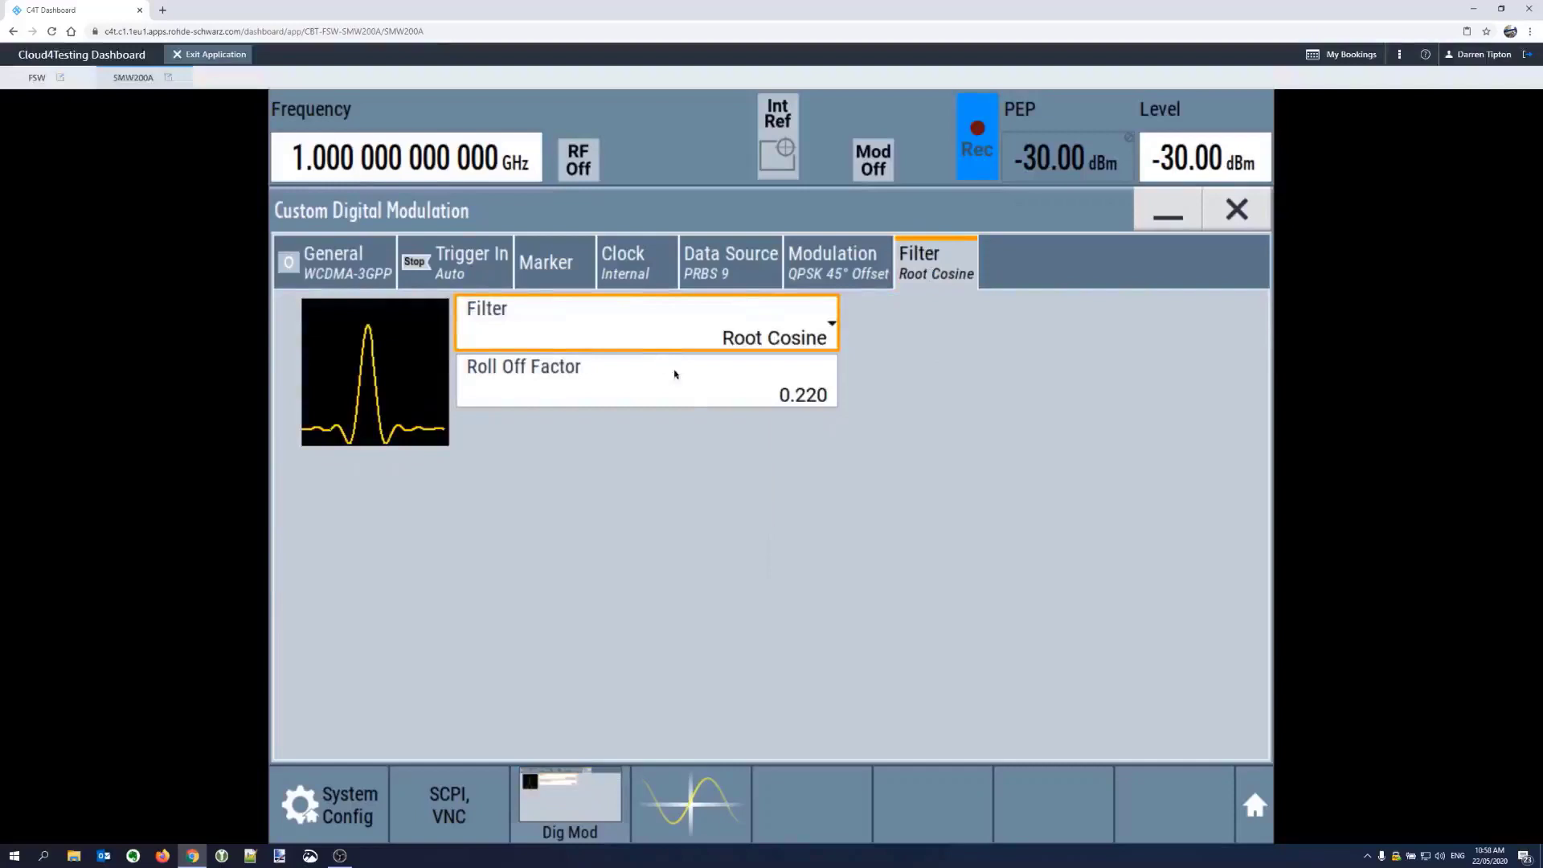
left_click(706, 400)
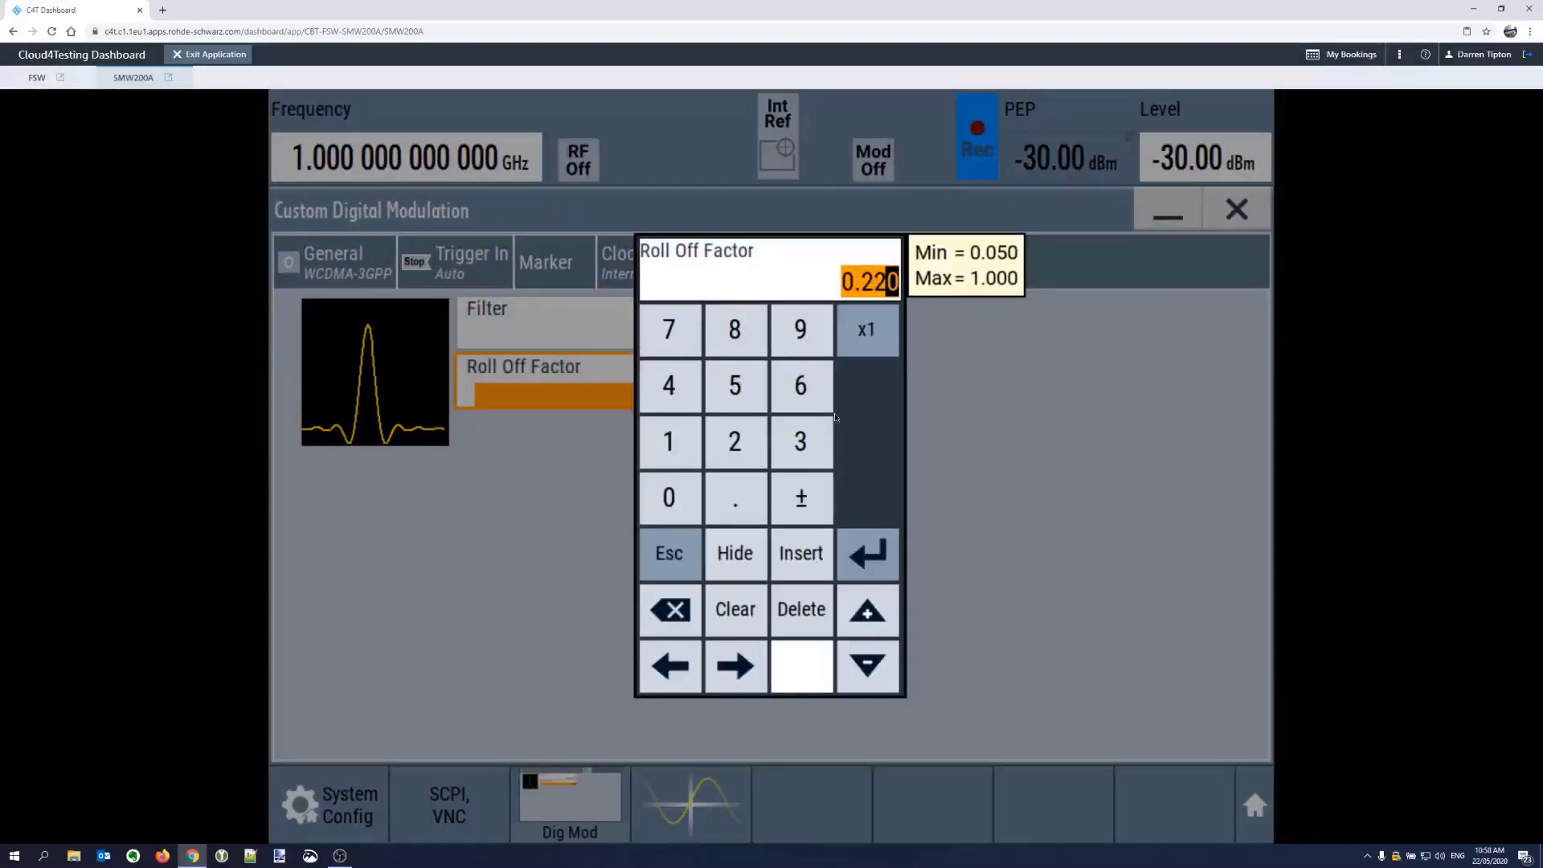
type("0.3")
key("Return")
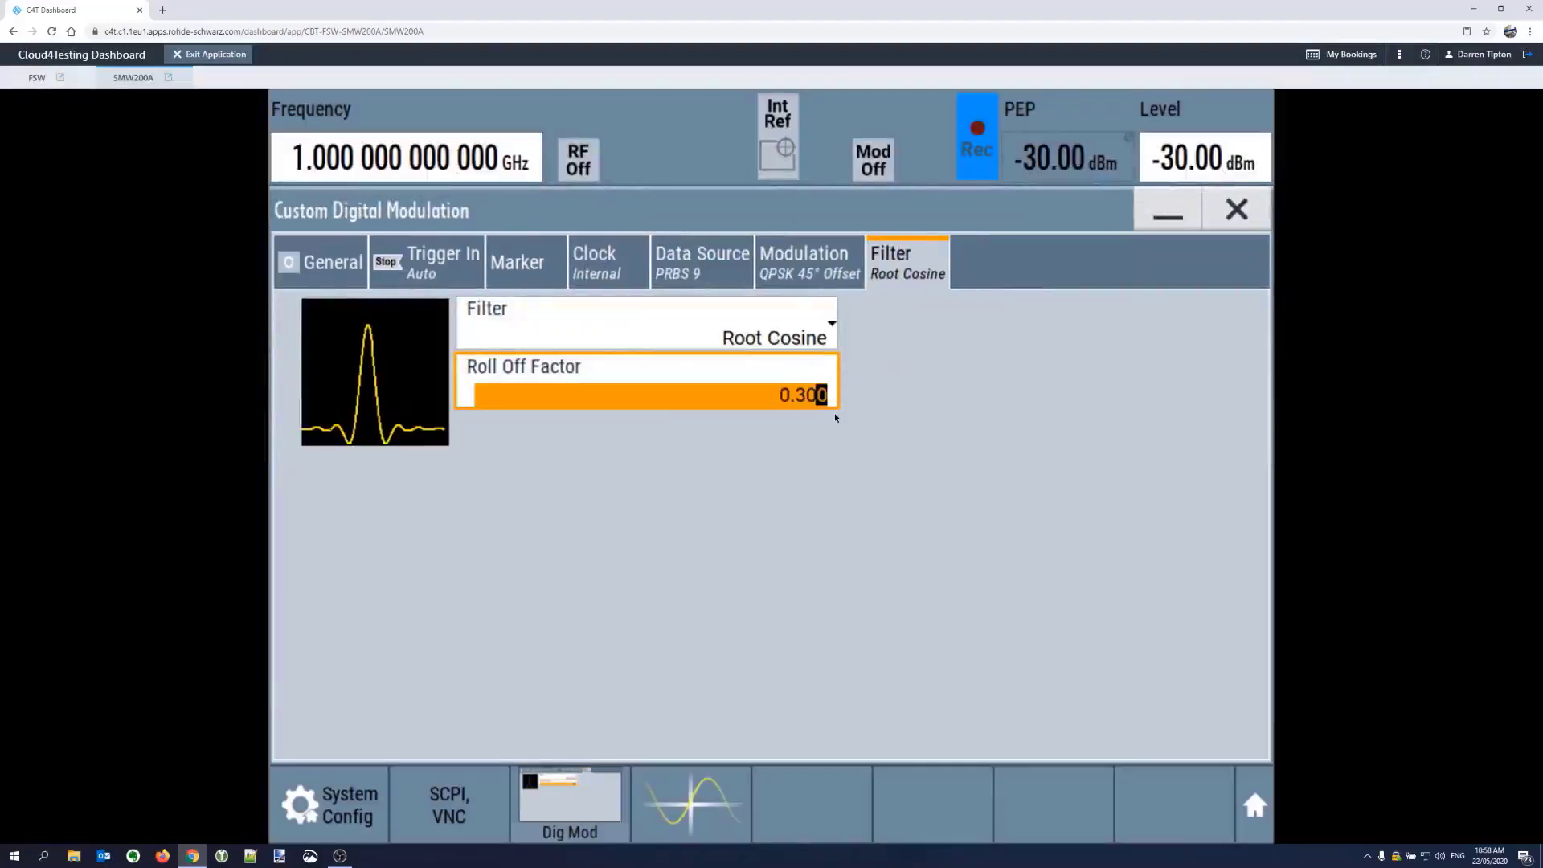
left_click(311, 259)
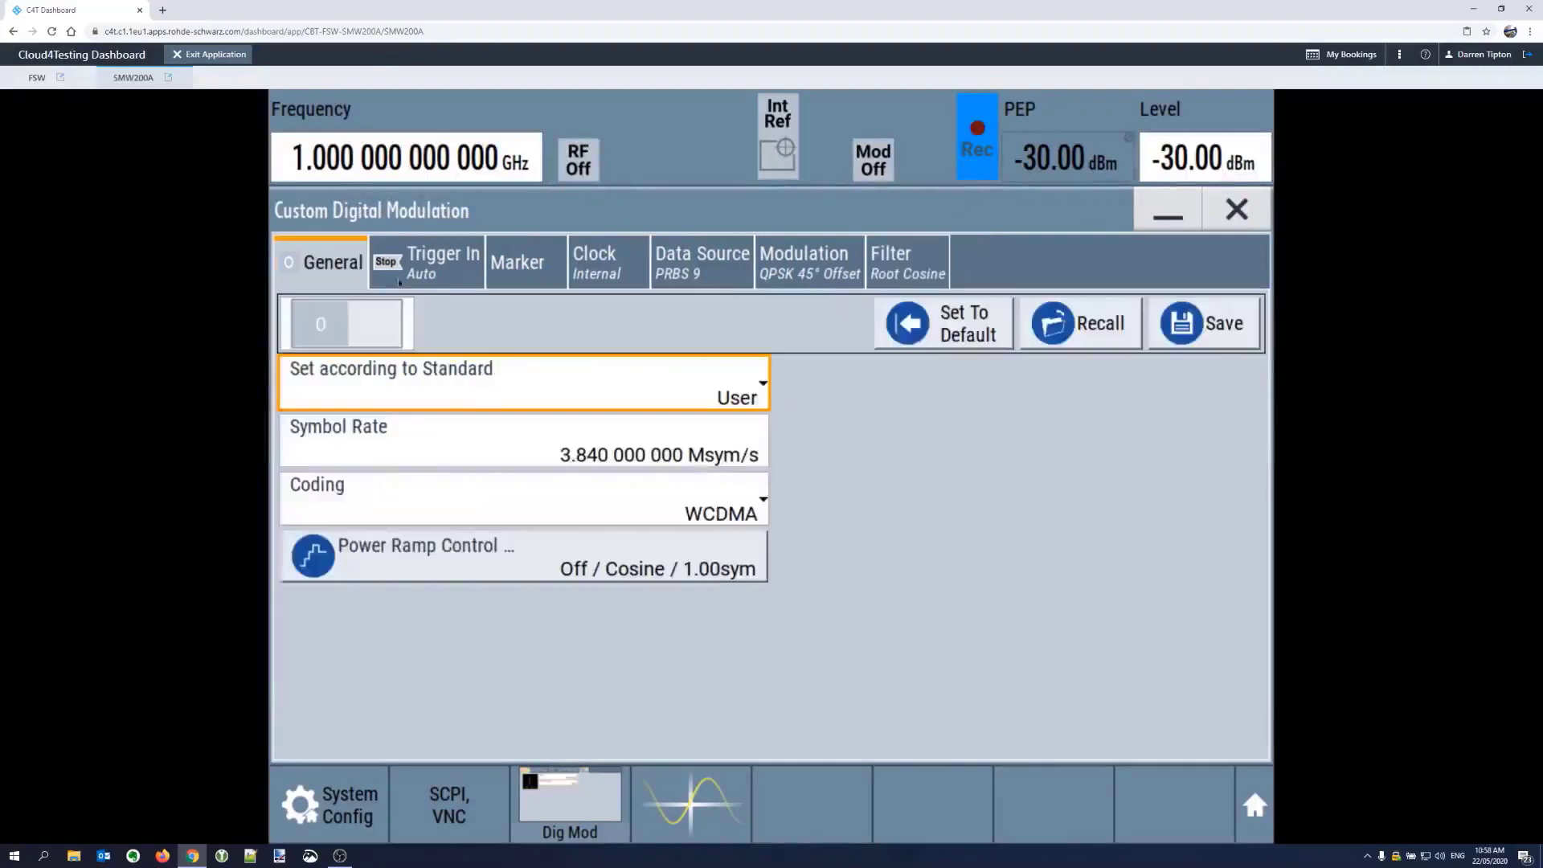
- Switch custom digital modulation on and set the generator frequency to 2 GHz
left_click(354, 323)
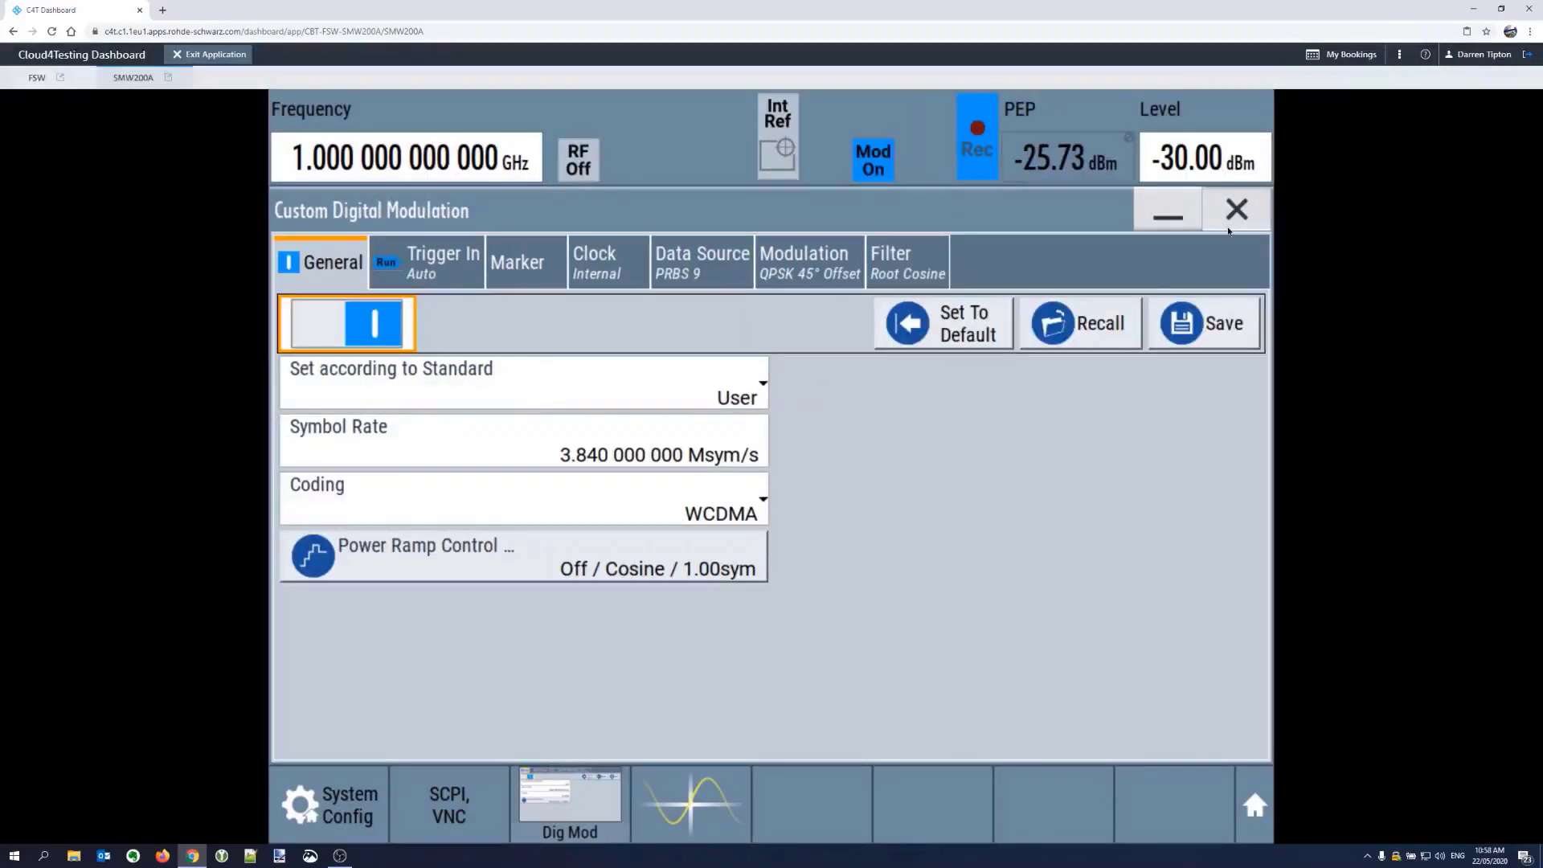
left_click(1228, 232)
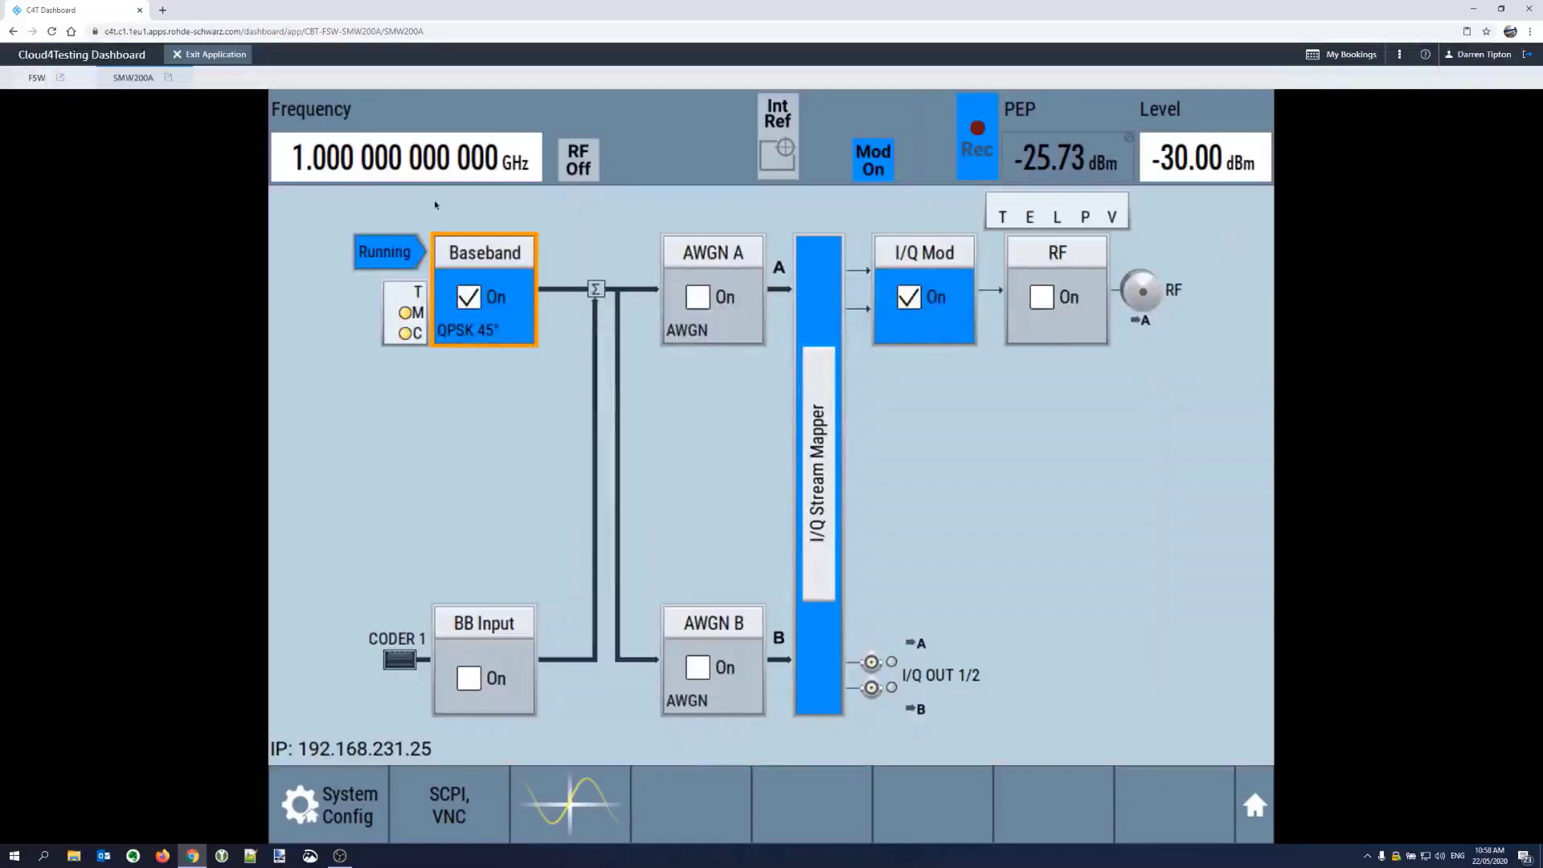
left_click(384, 165)
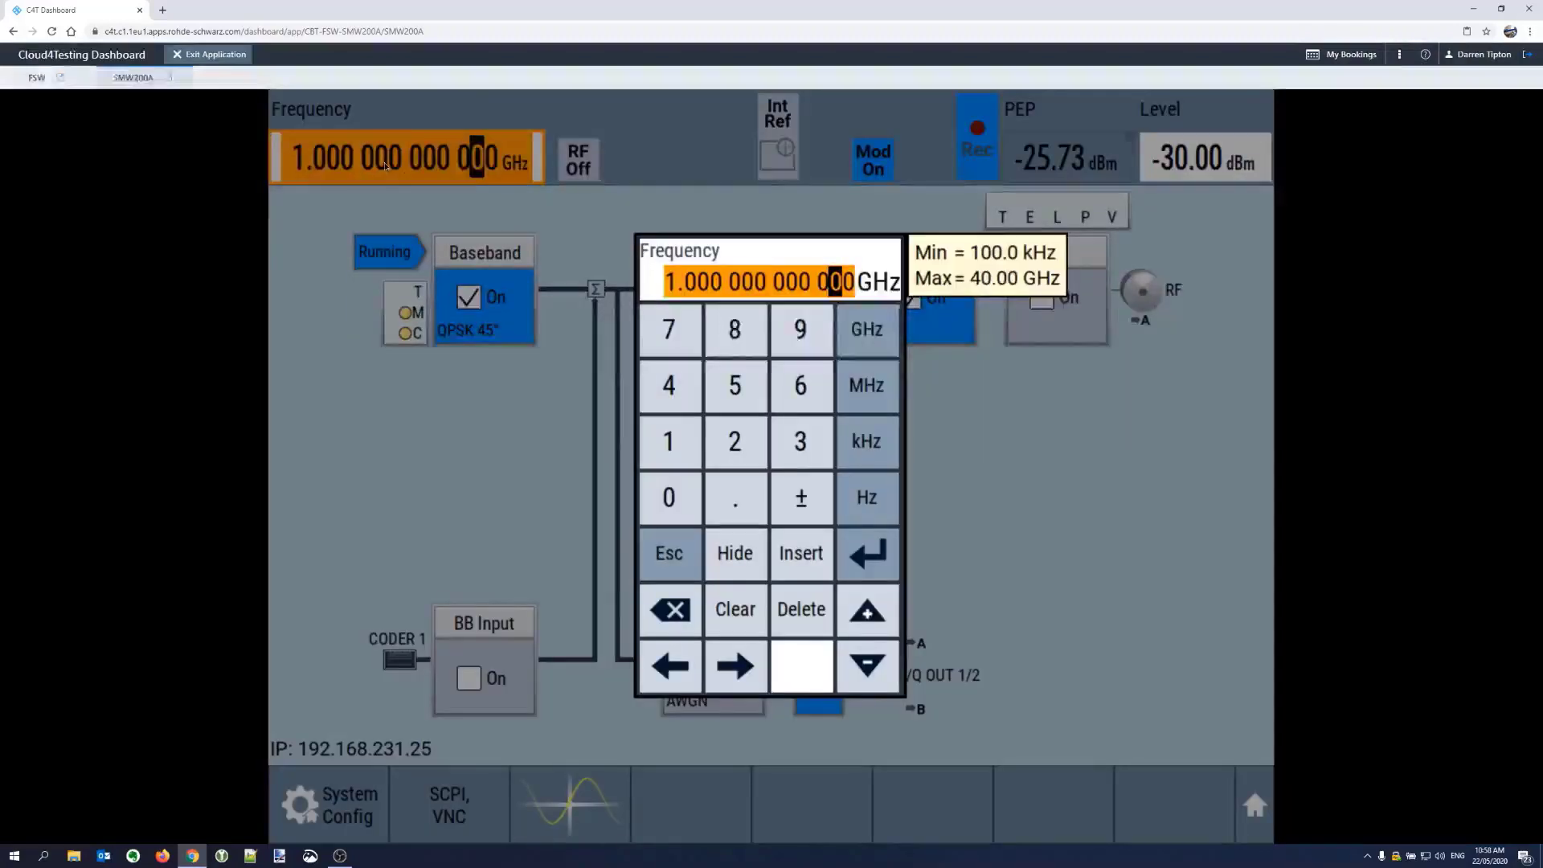
type("2")
key("Return")
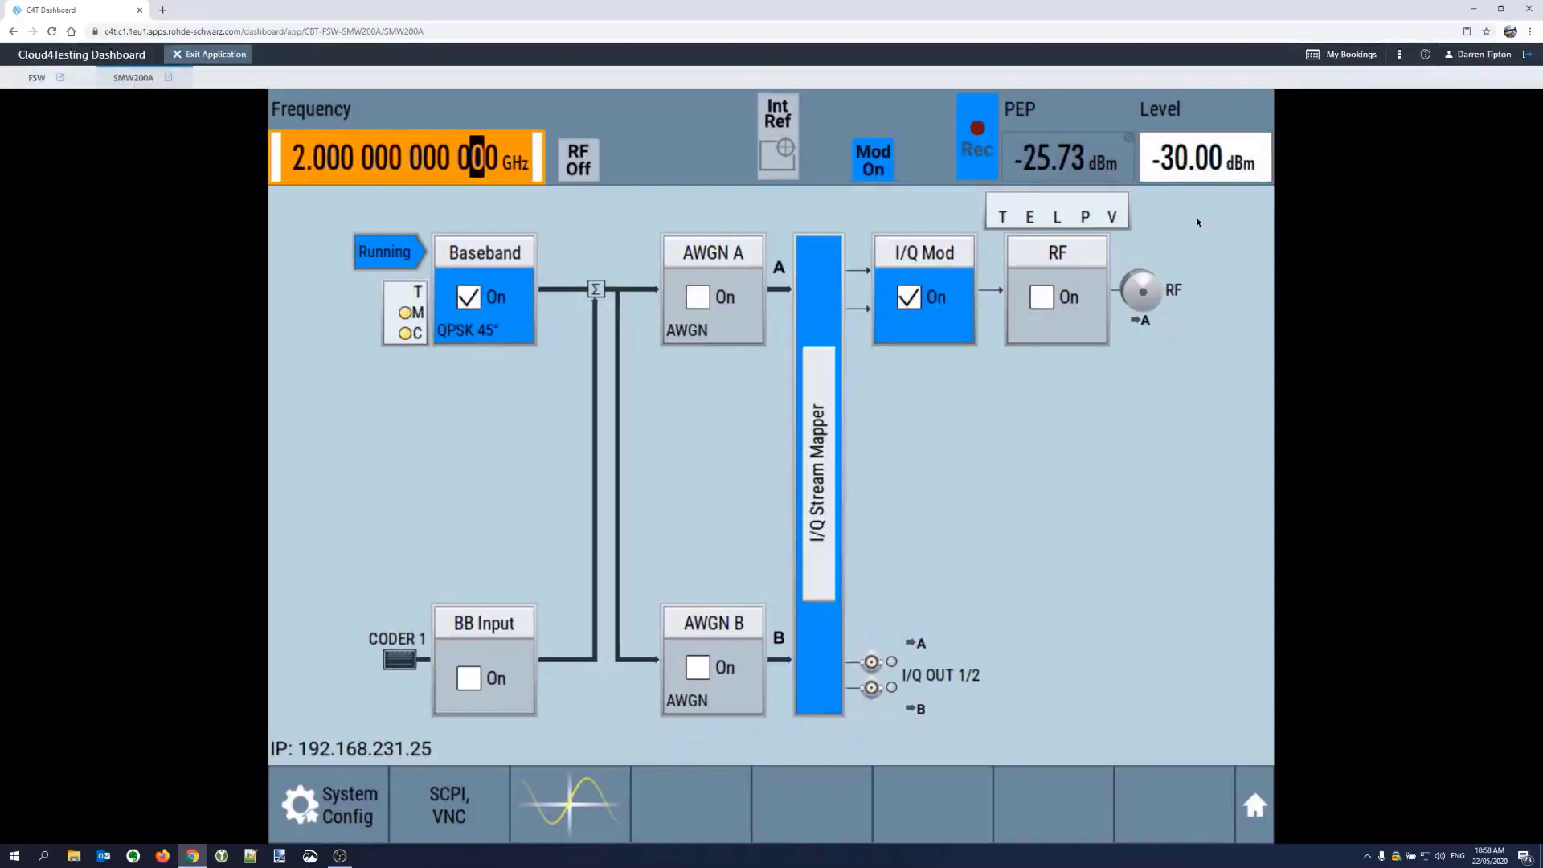
- Set the generator level to -10 dBm and turn the RF output on
left_click(1180, 164)
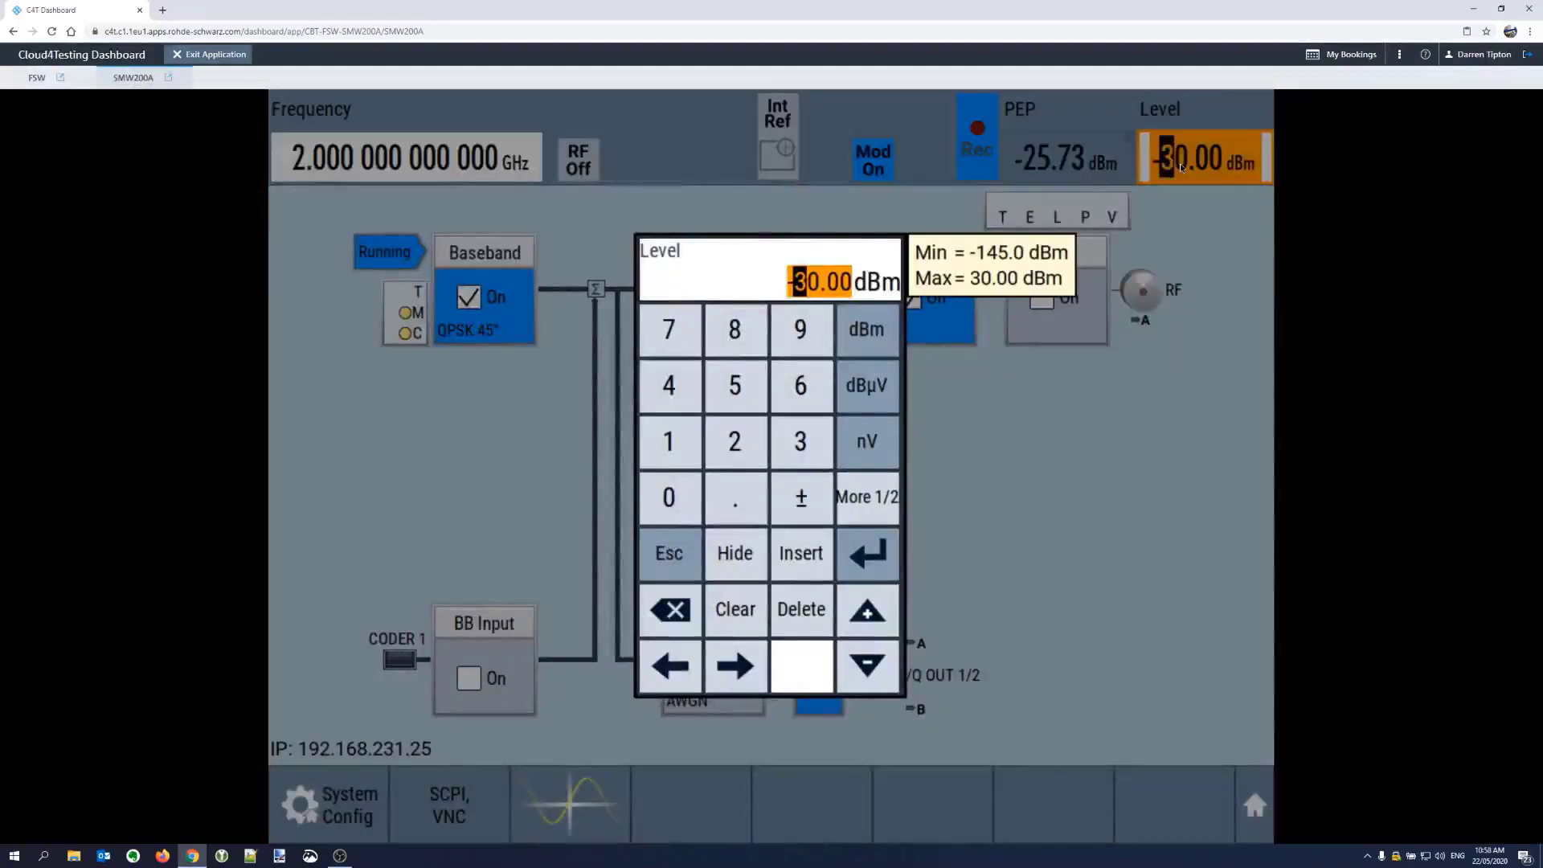
type("-10")
key("Return")
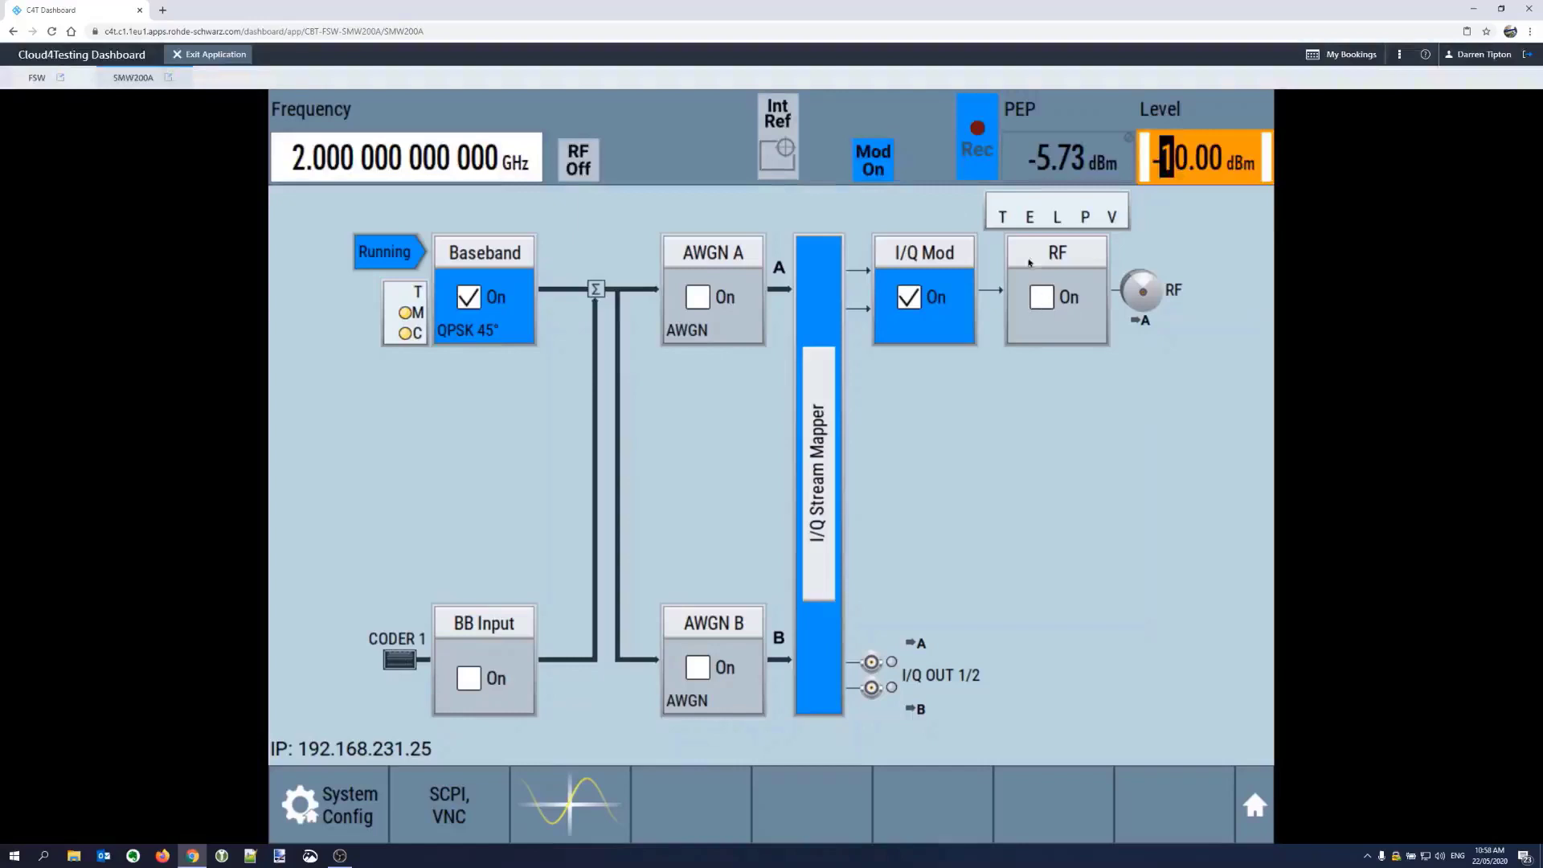
left_click(1040, 297)
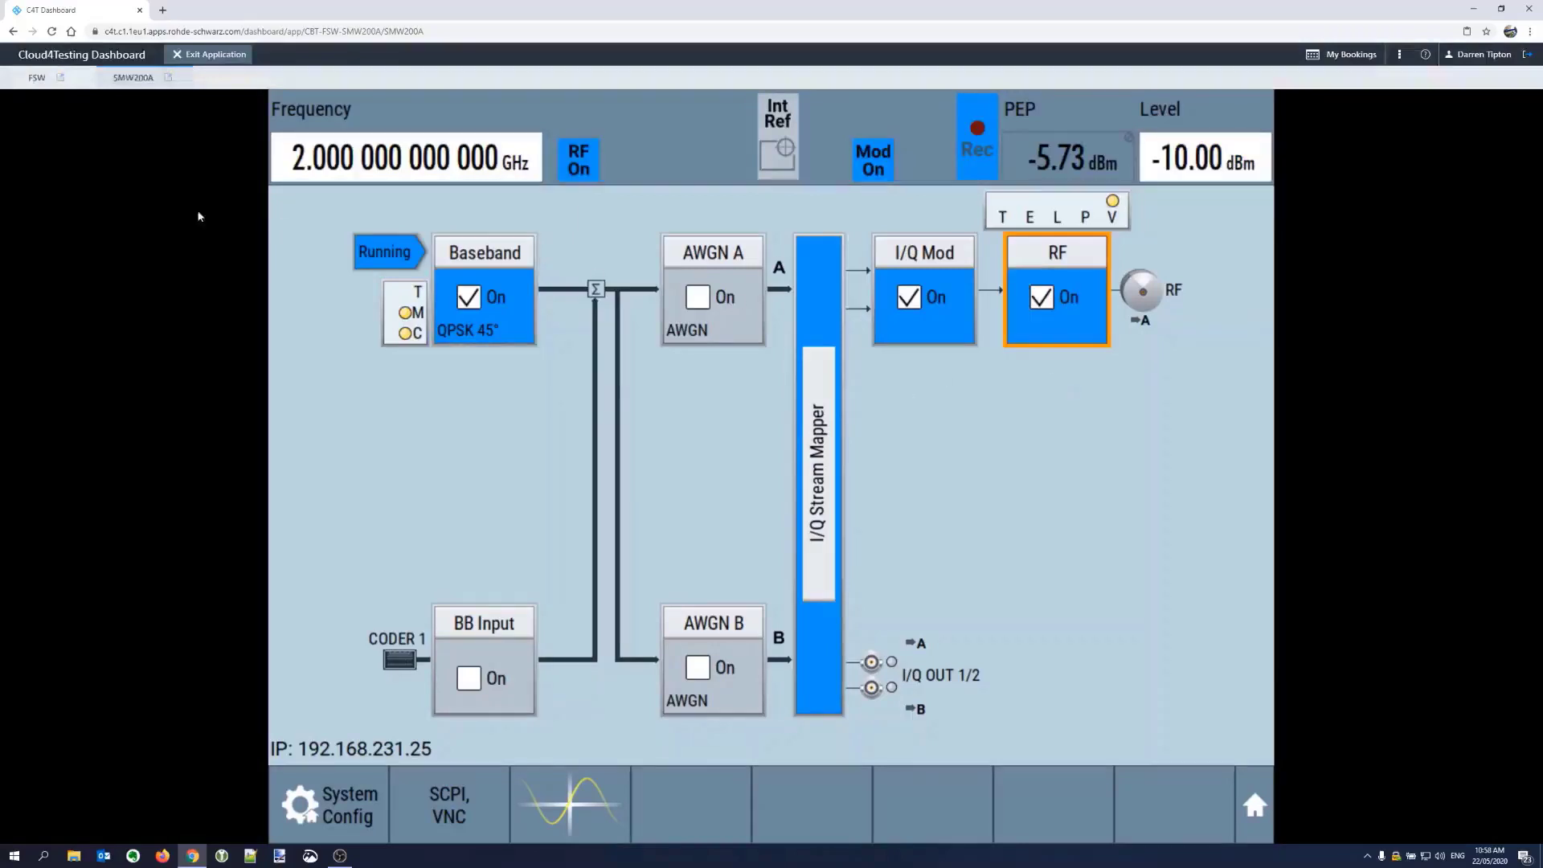
left_click(36, 78)
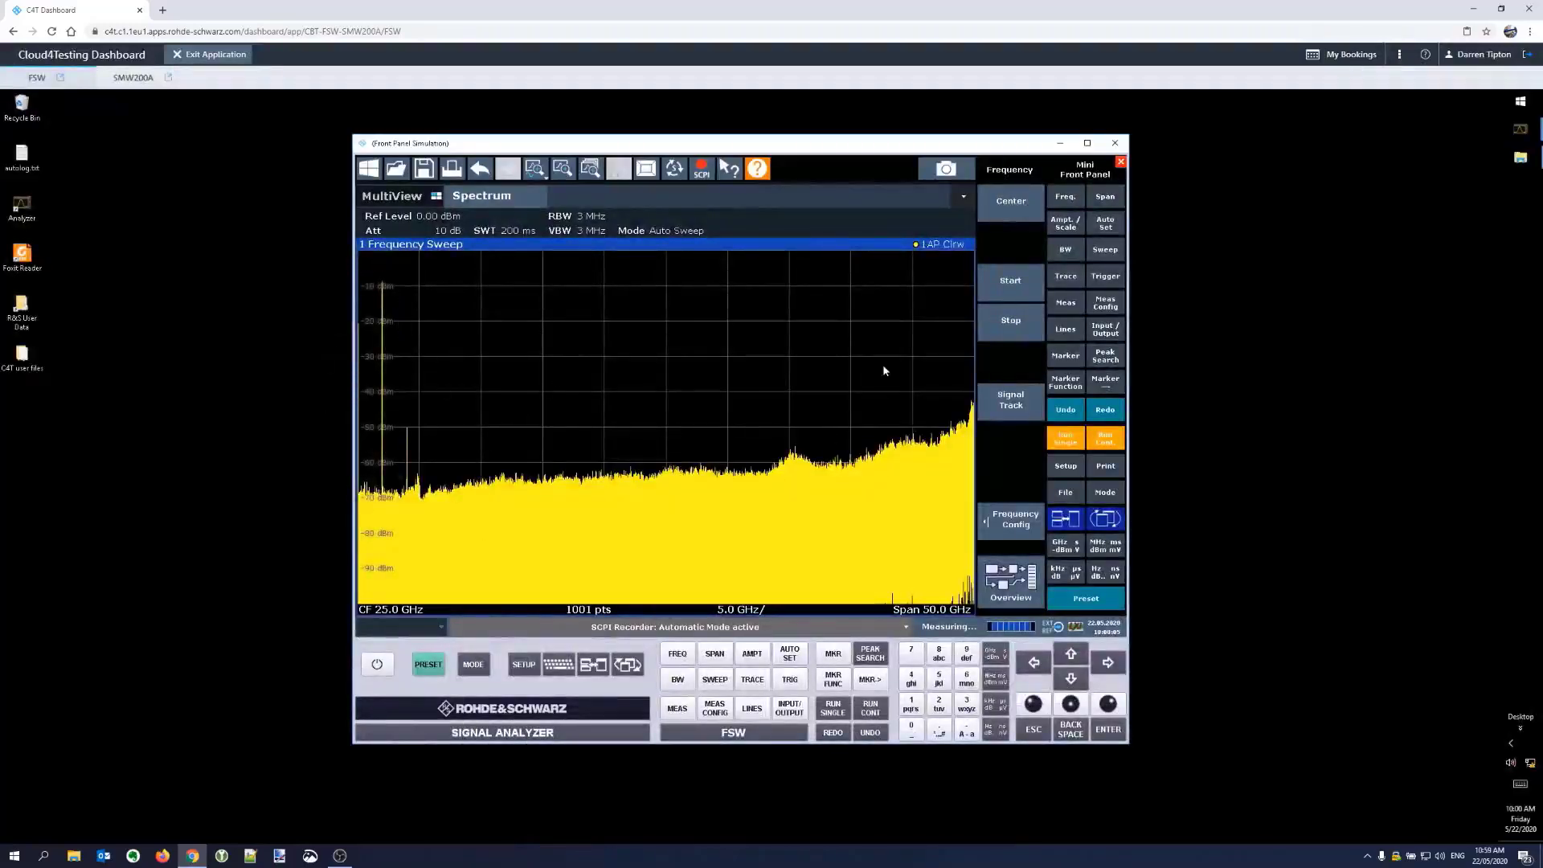
- Set the FSW center frequency to 2 GHz and the span to 20 MHz
left_click(1071, 199)
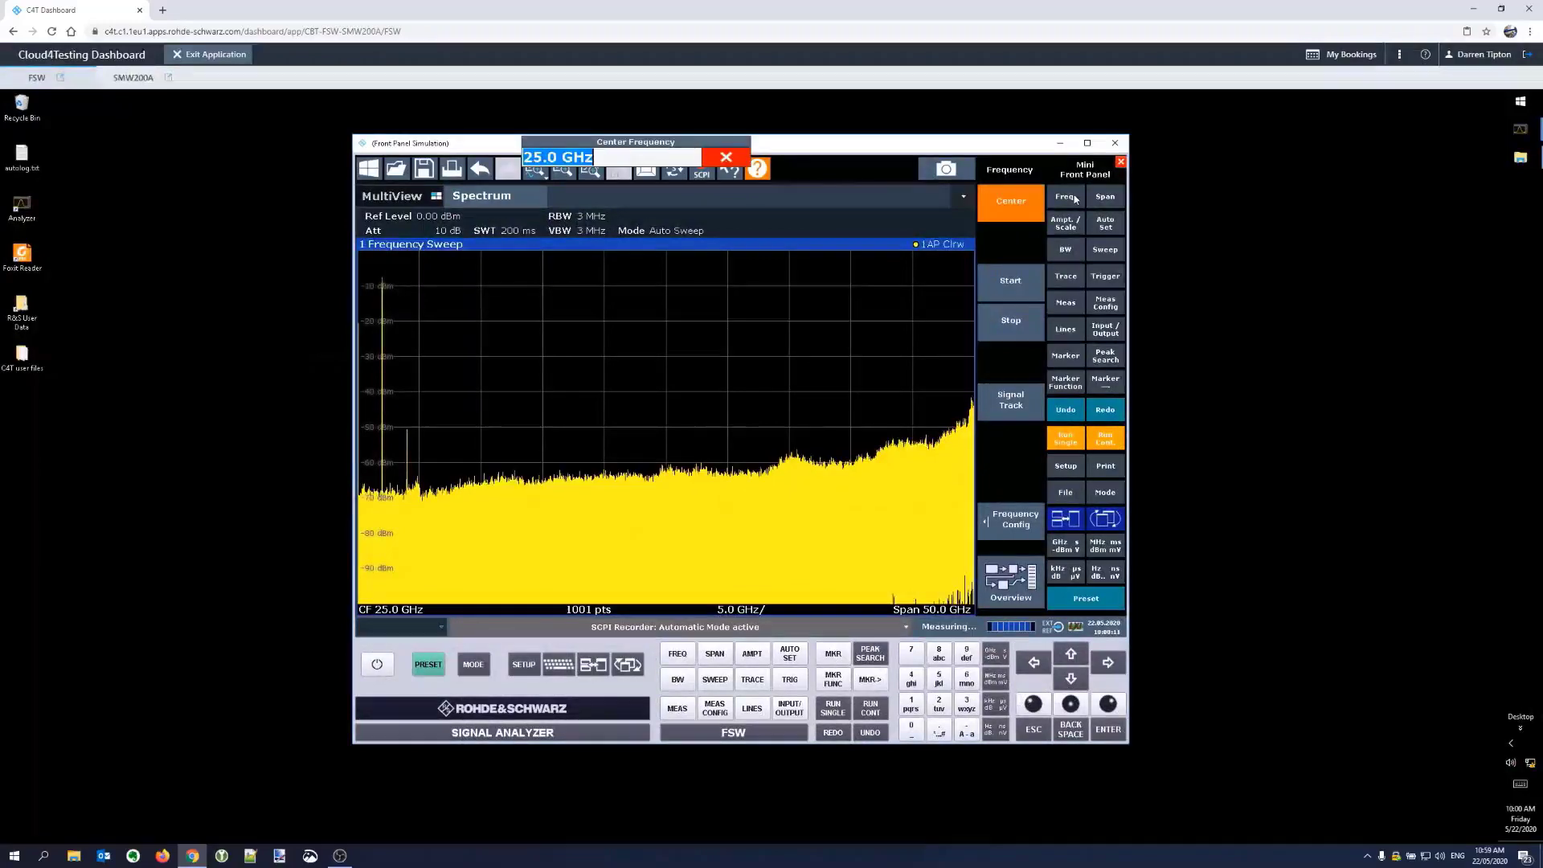
type("2")
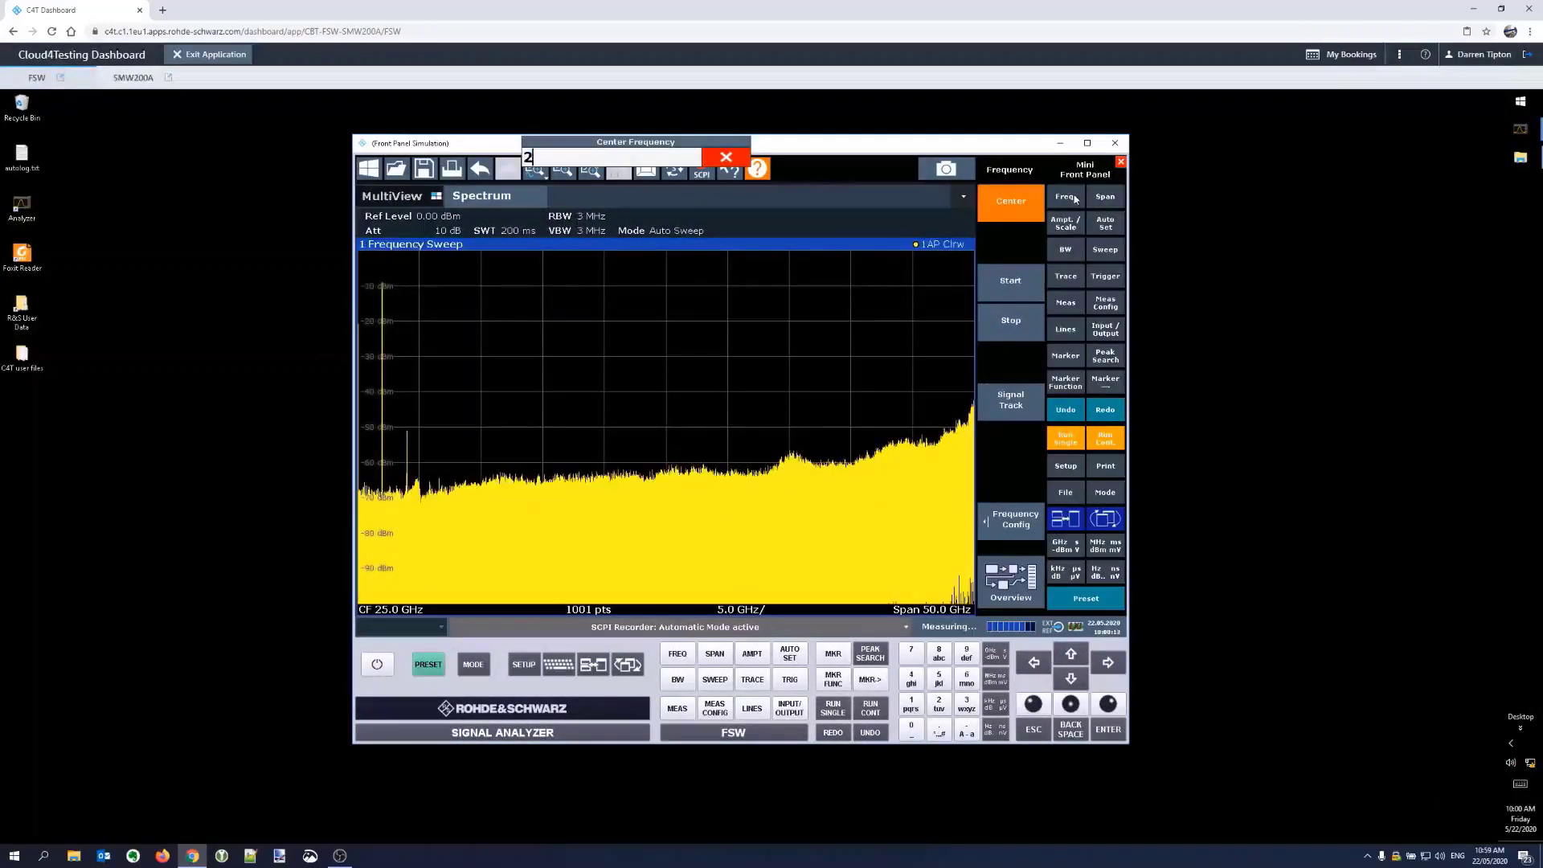
left_click(1065, 545)
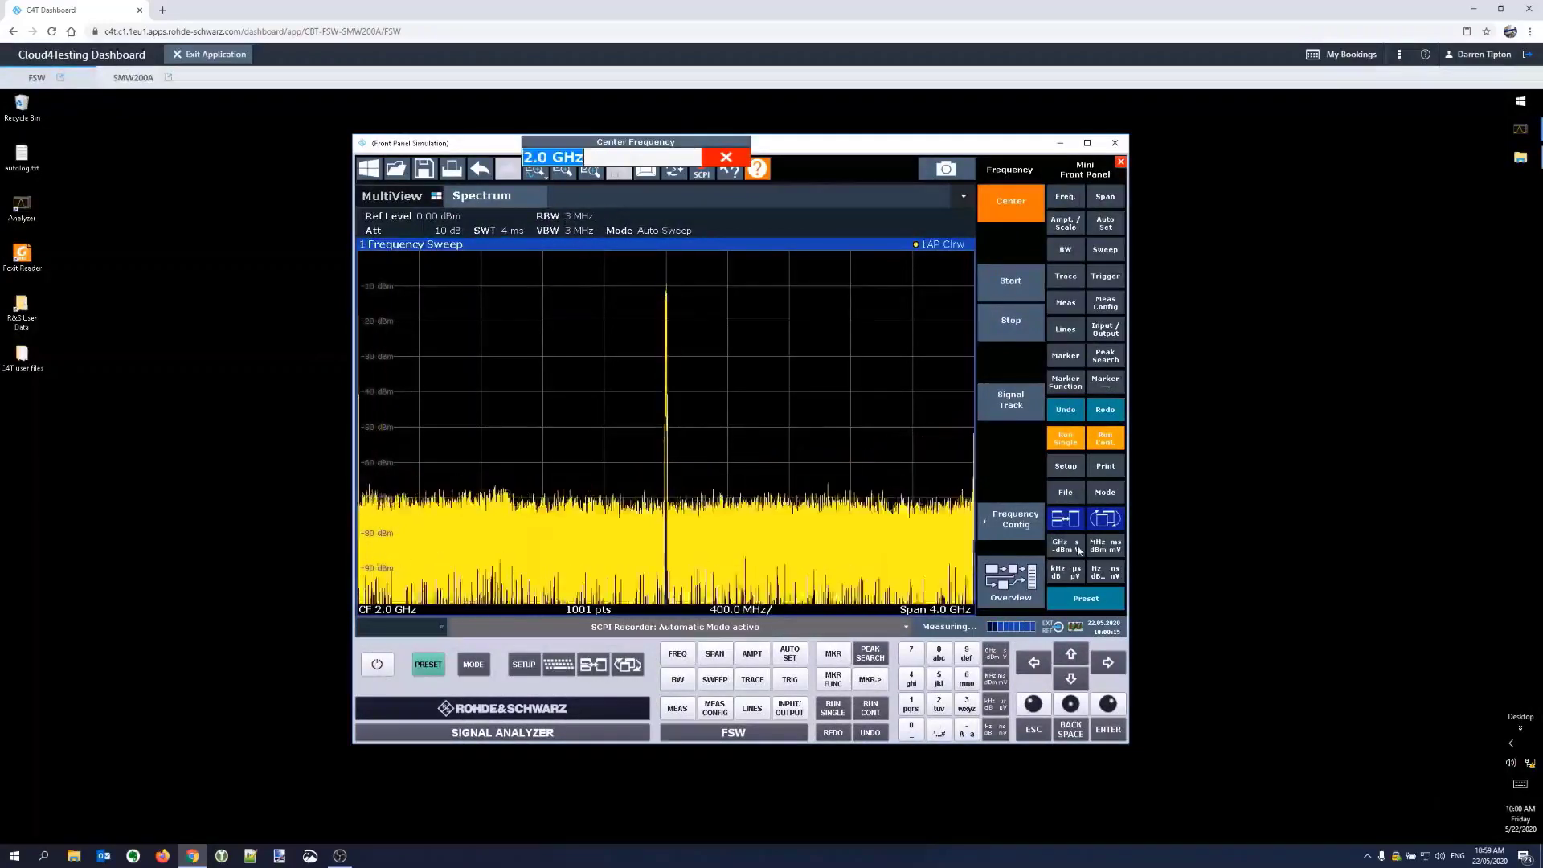
left_click(1109, 201)
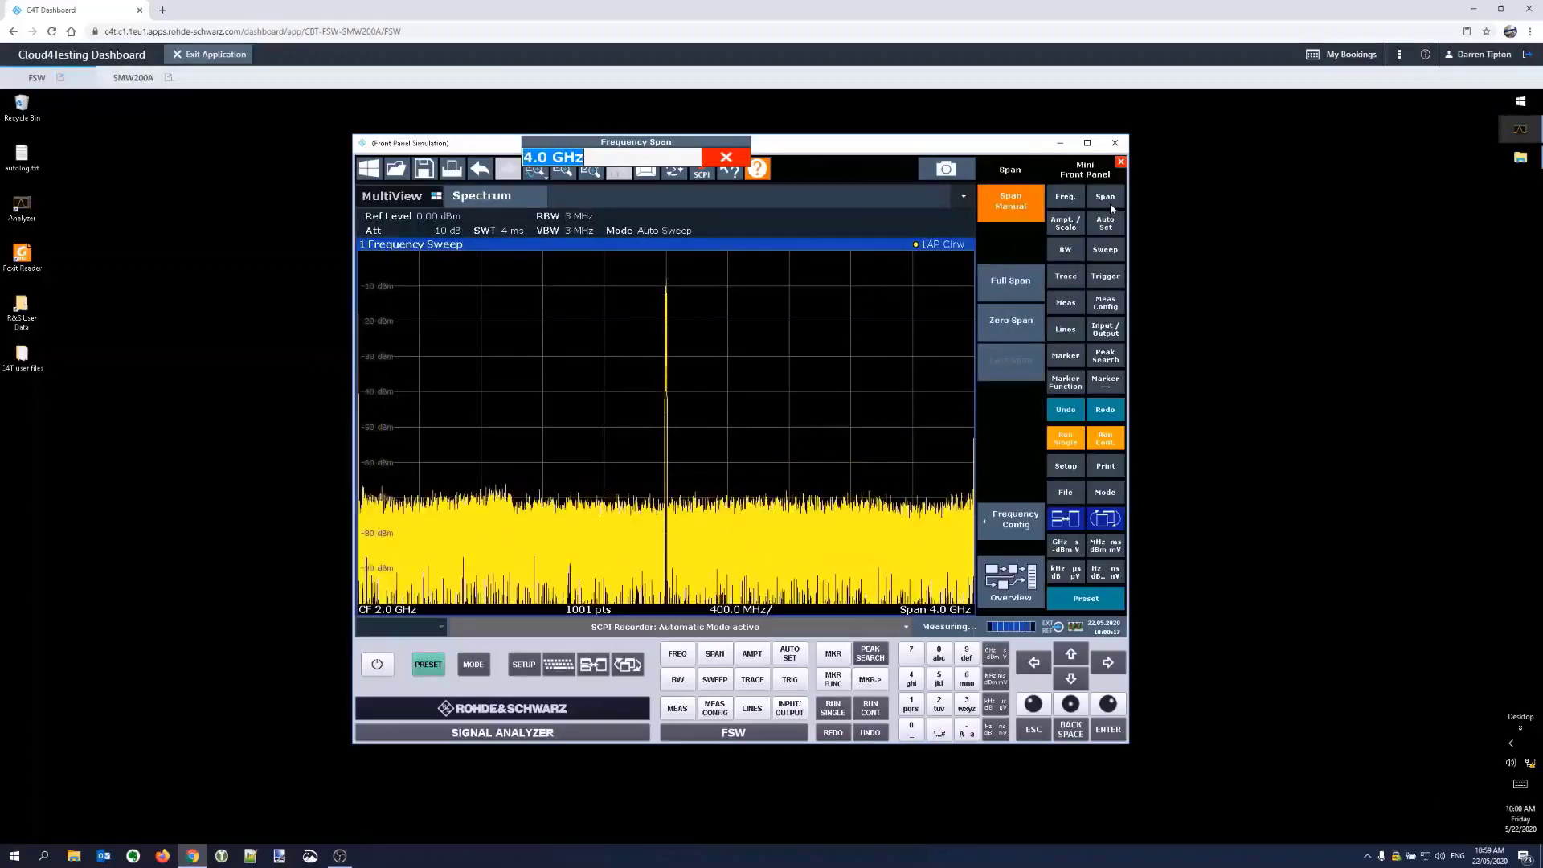
type("20")
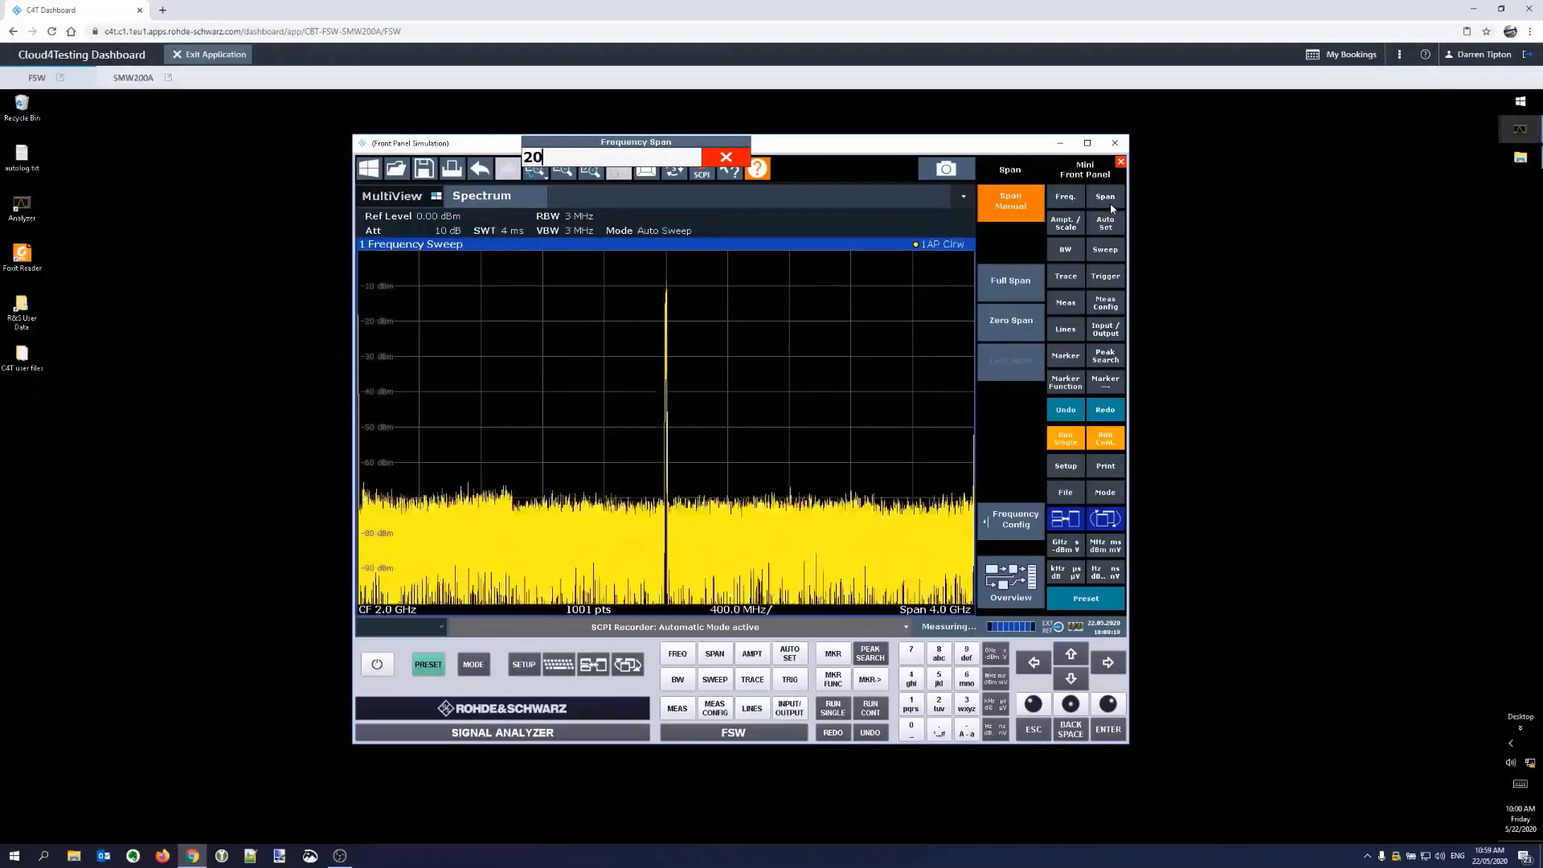
left_click(1110, 546)
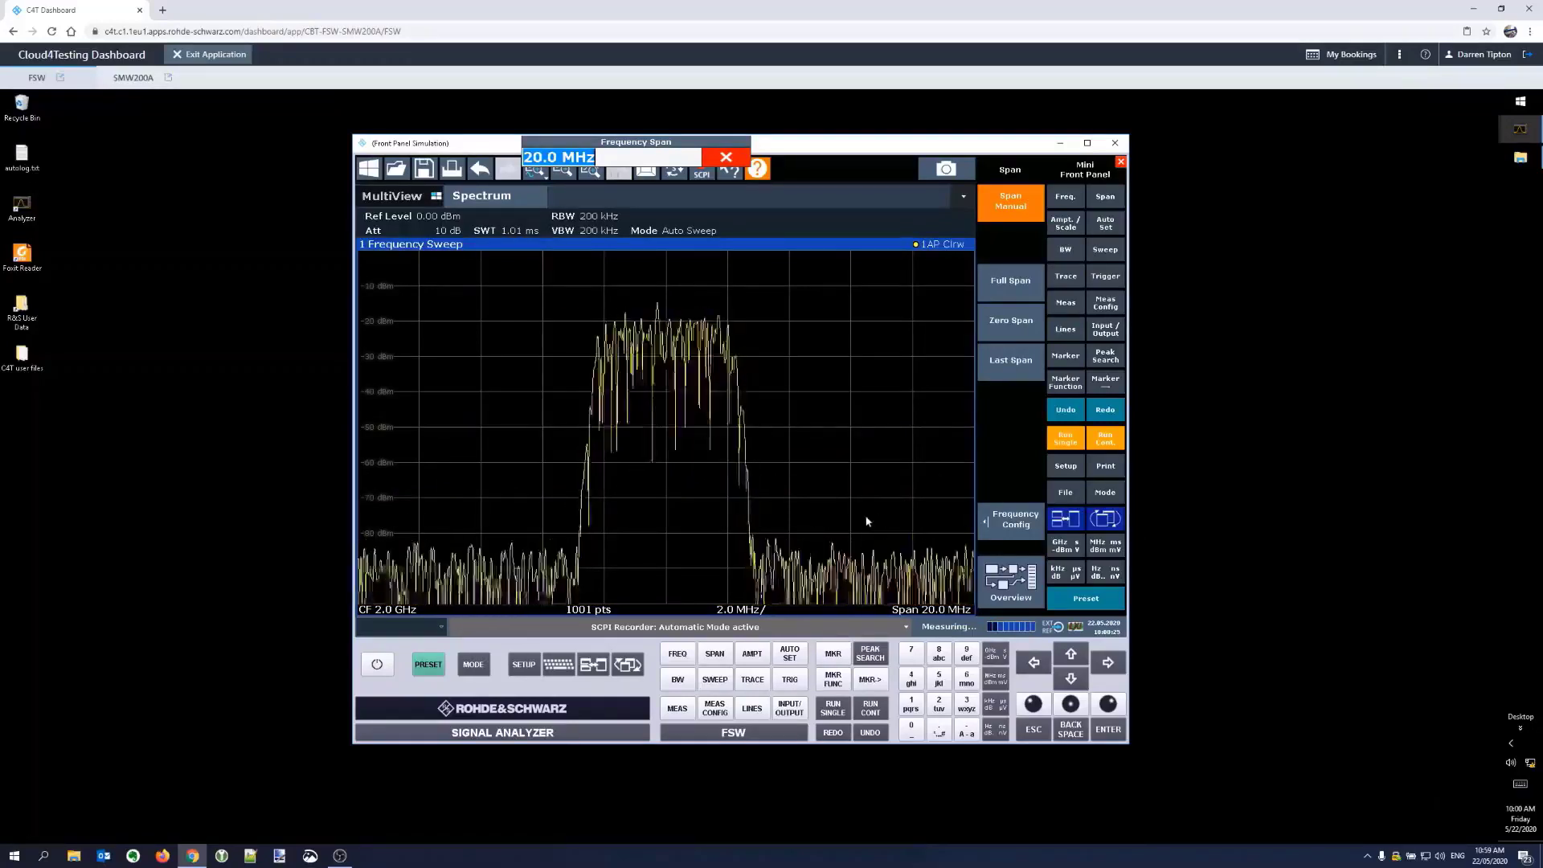
- Add a new VSA channel, run Auto Level, and return to the Spectrum channel
left_click(474, 667)
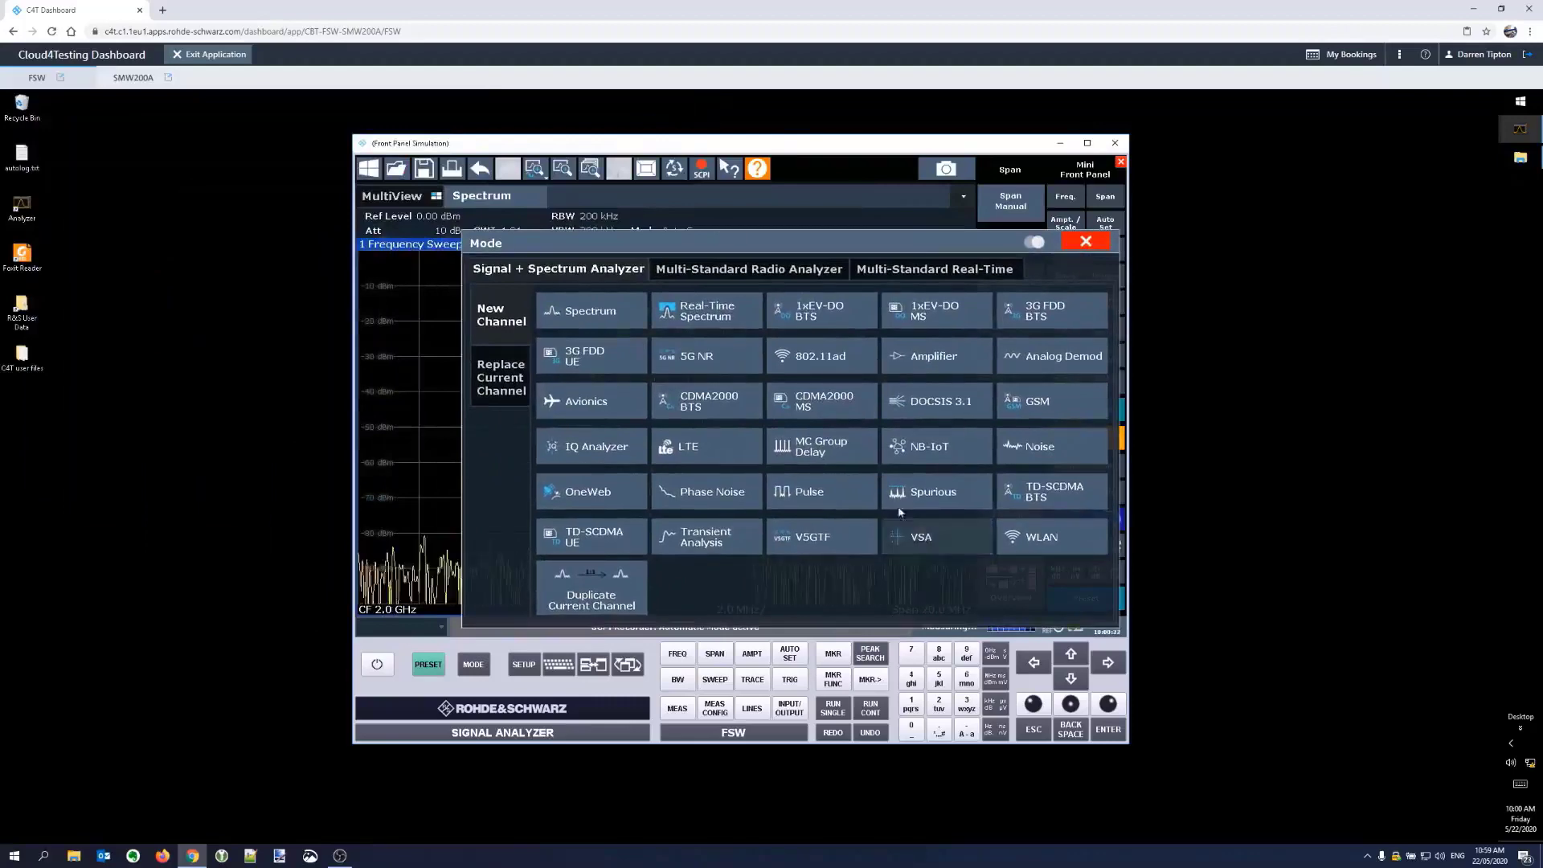
left_click(906, 534)
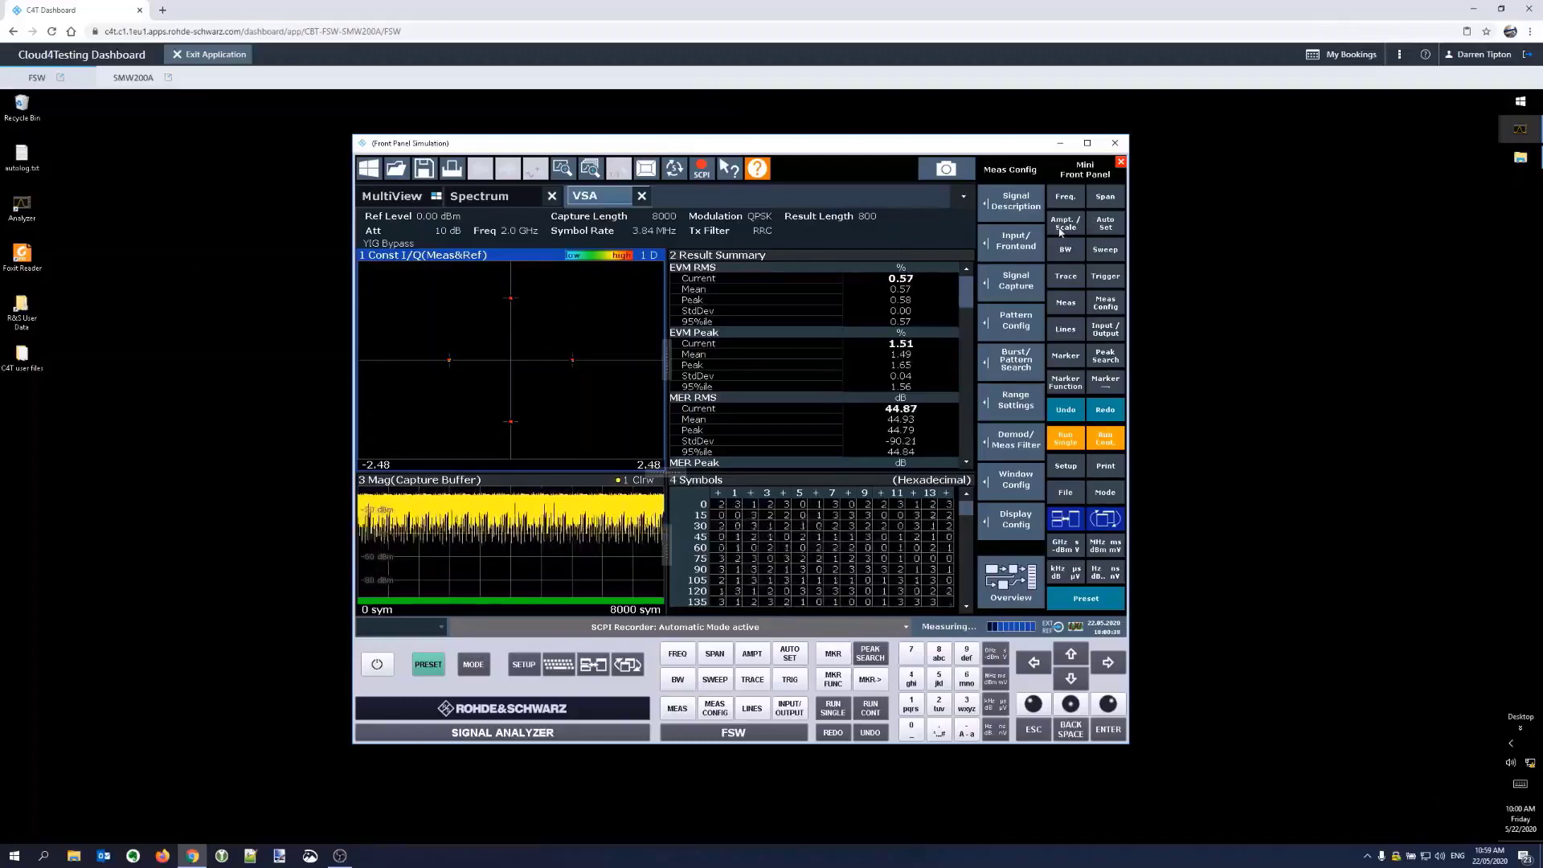
left_click(1105, 222)
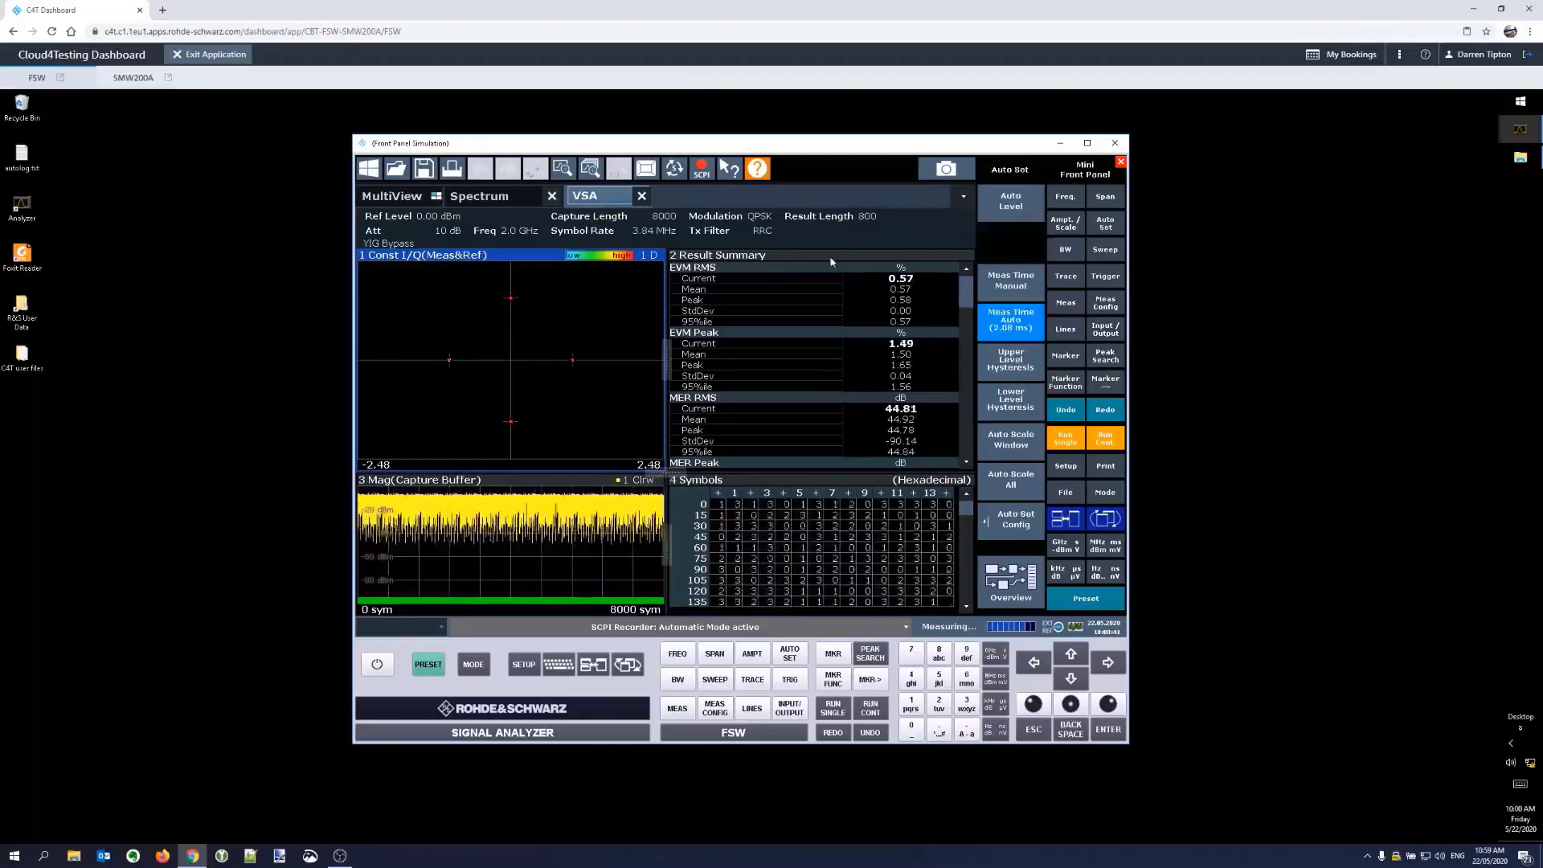
left_click(990, 211)
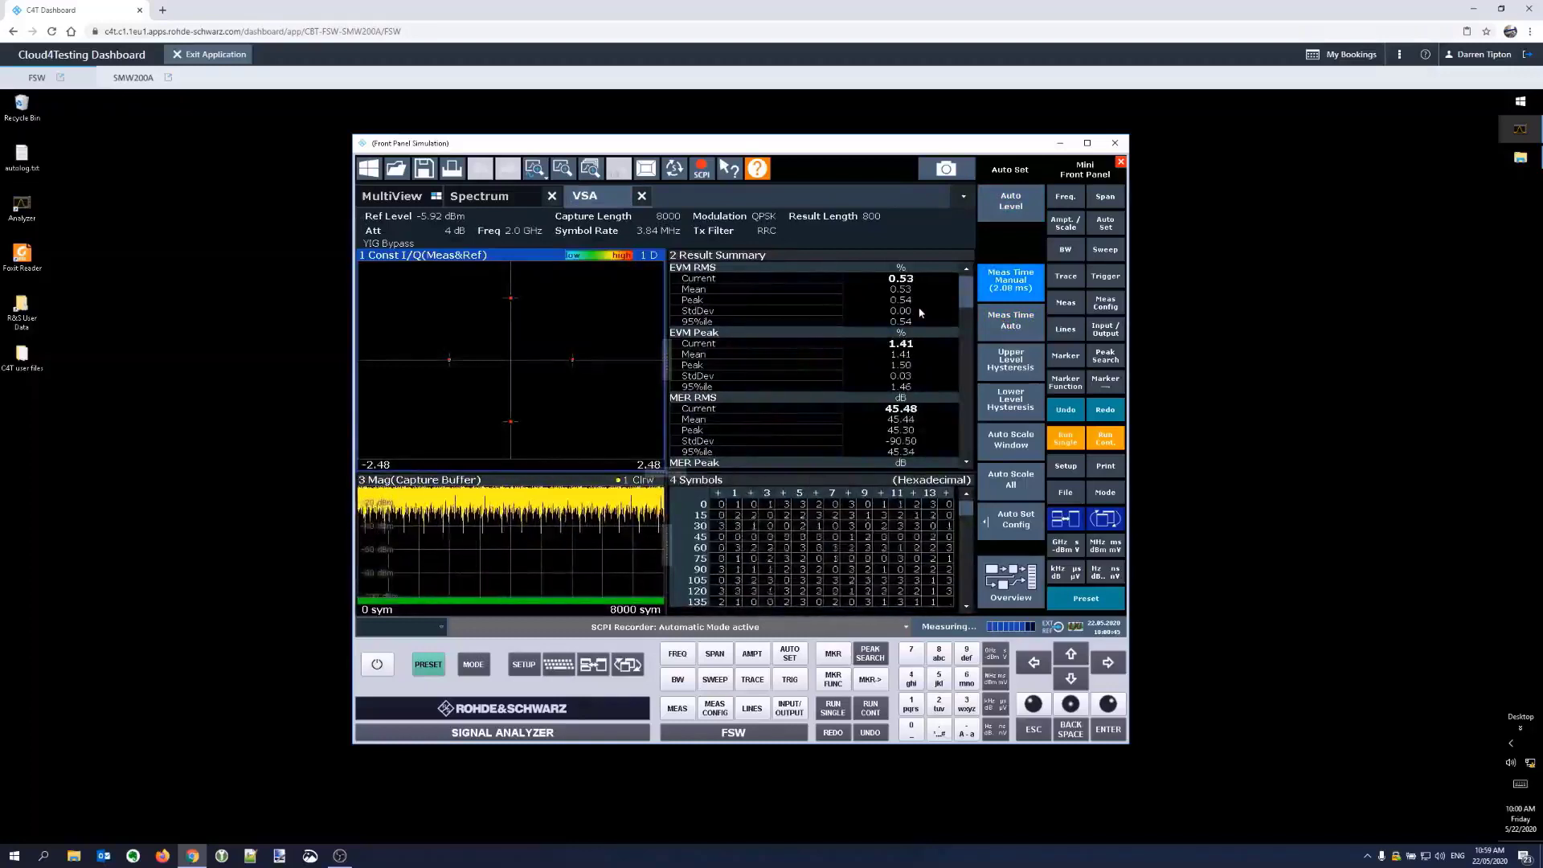
left_click(508, 197)
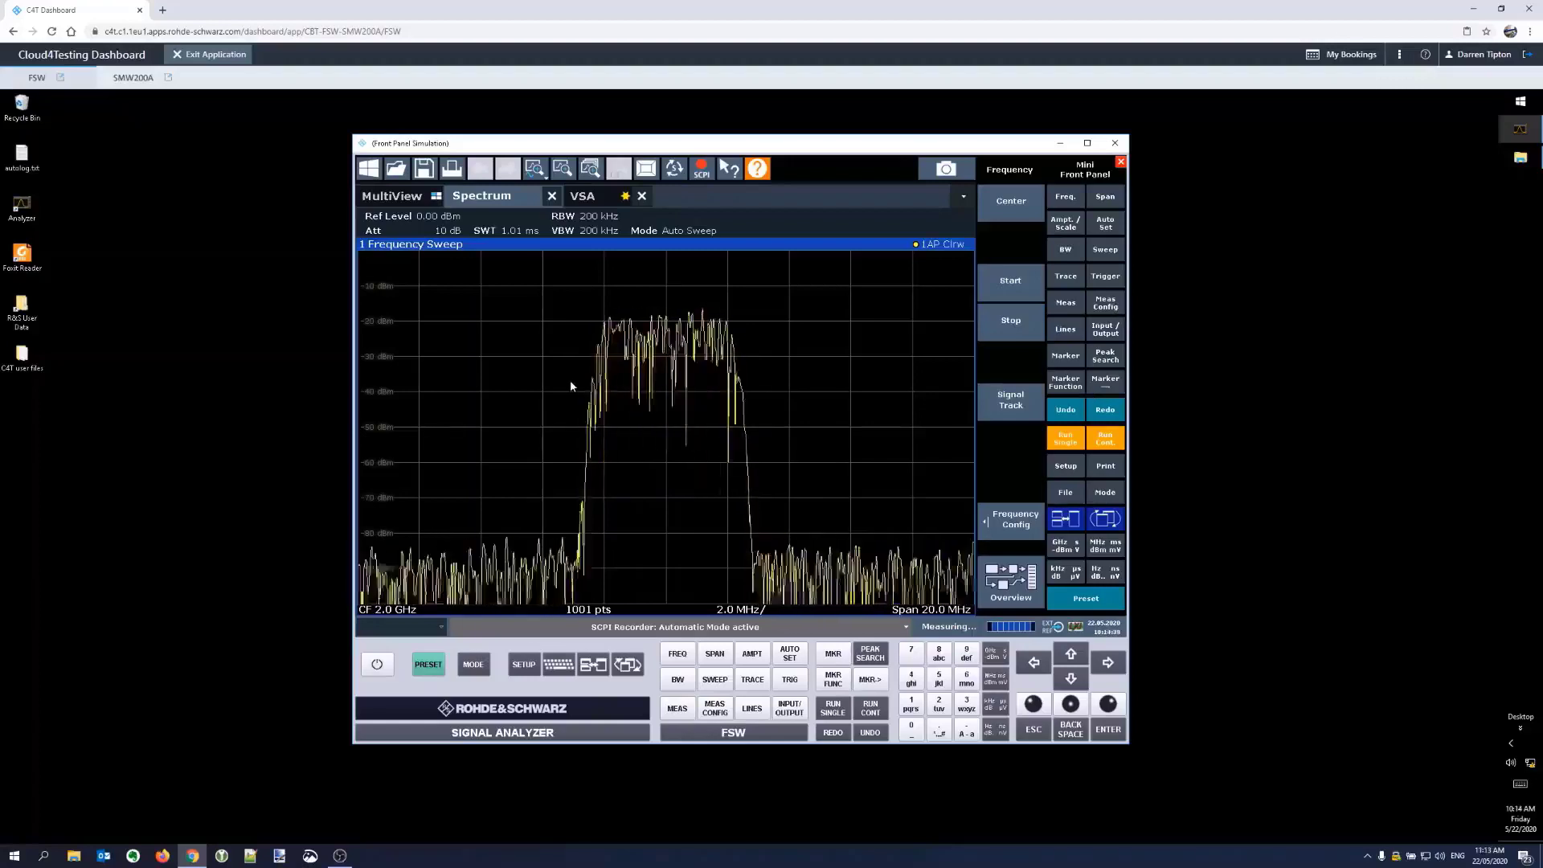
- Run Channel Power ACLR with the W-CDMA 3GPP Fwd standard and -10 dBm reference level
left_click(1081, 309)
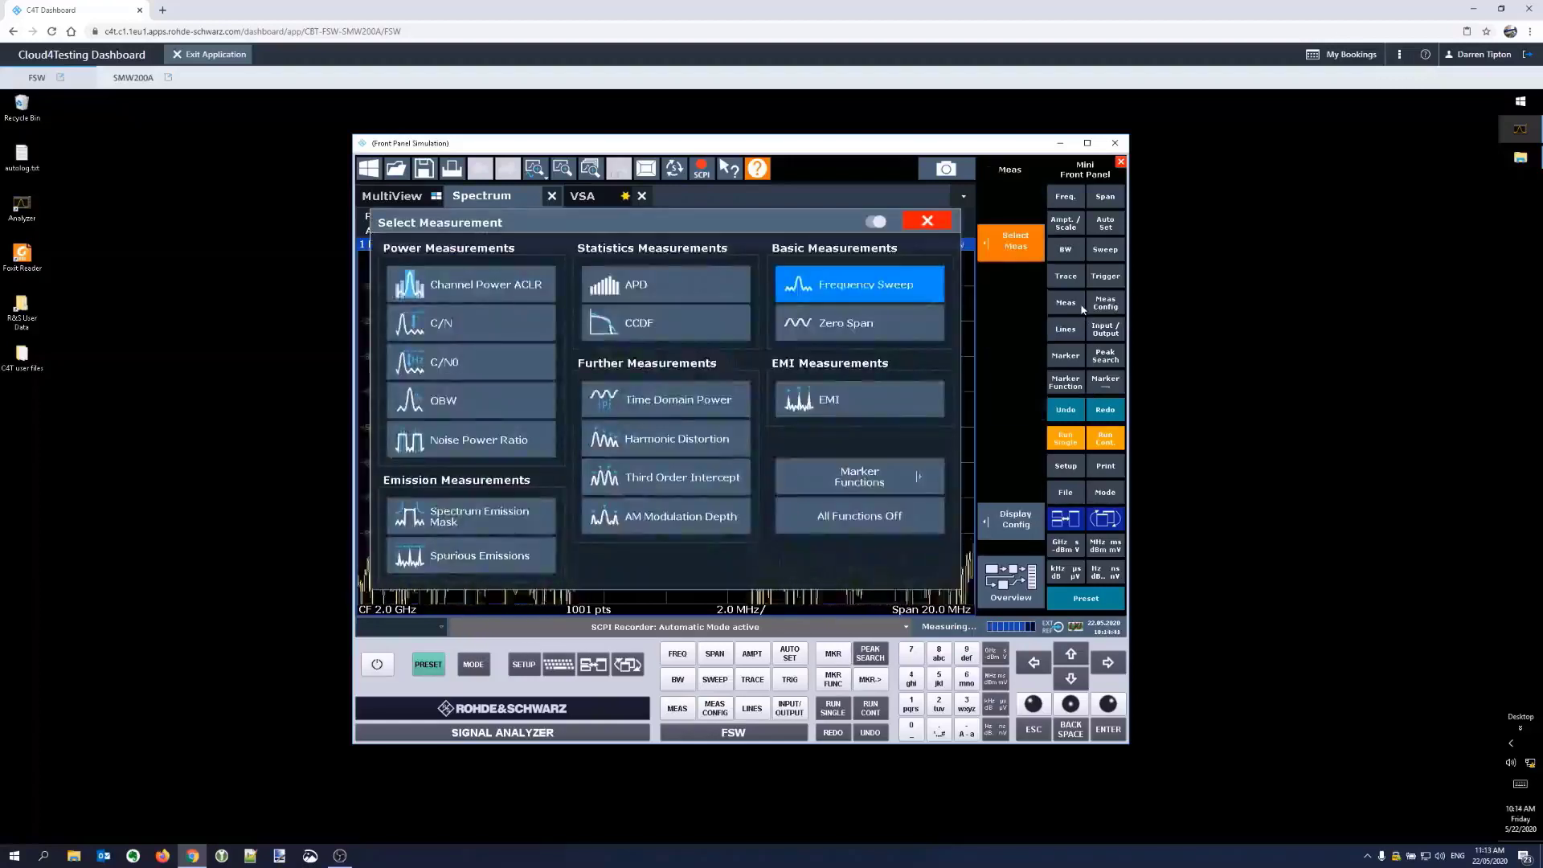
left_click(509, 295)
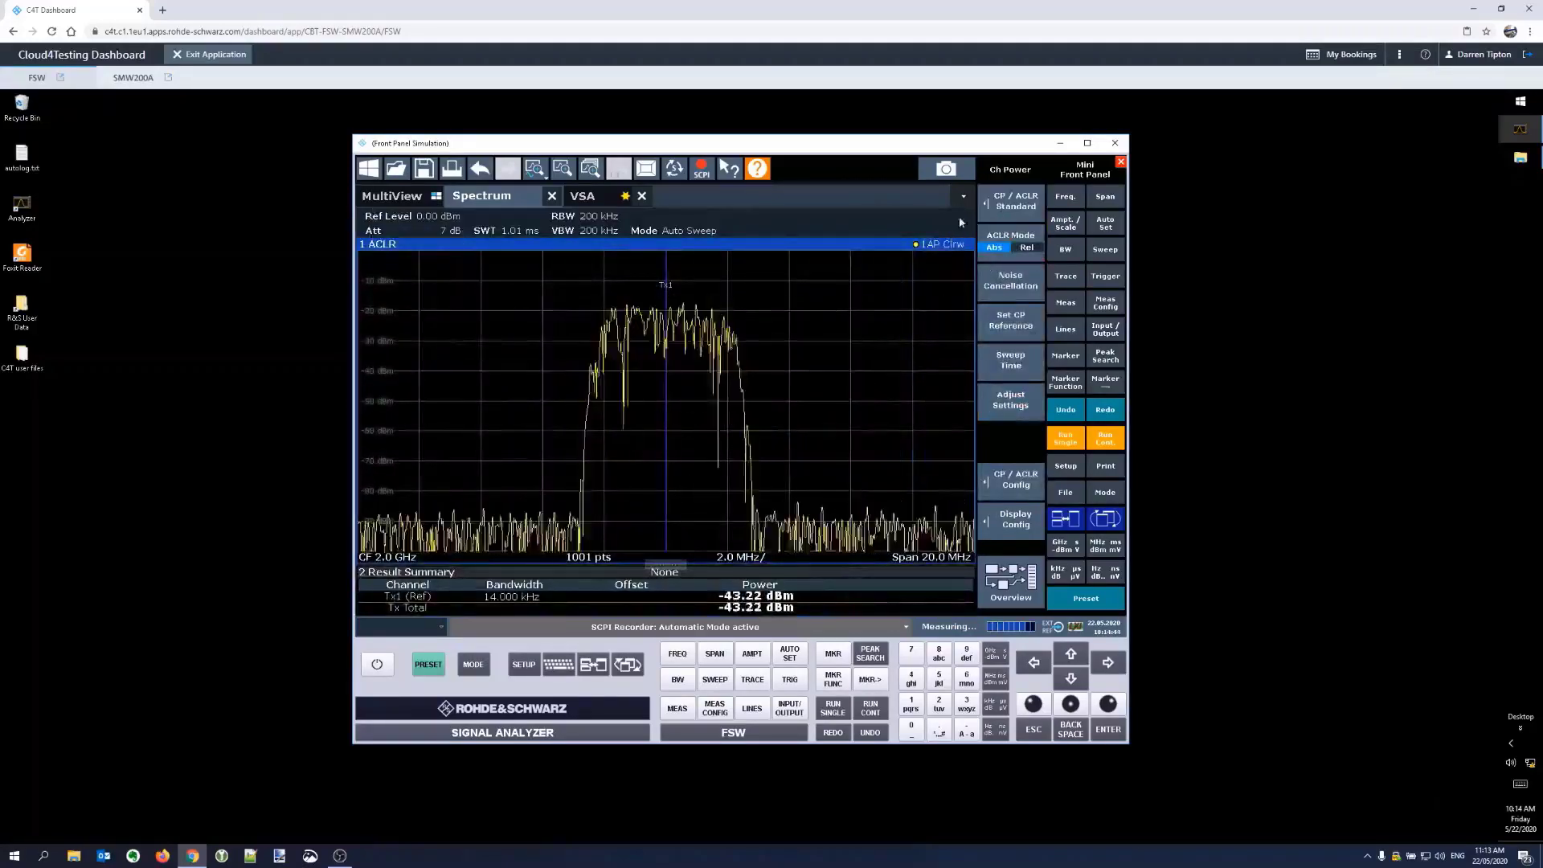
left_click(1005, 203)
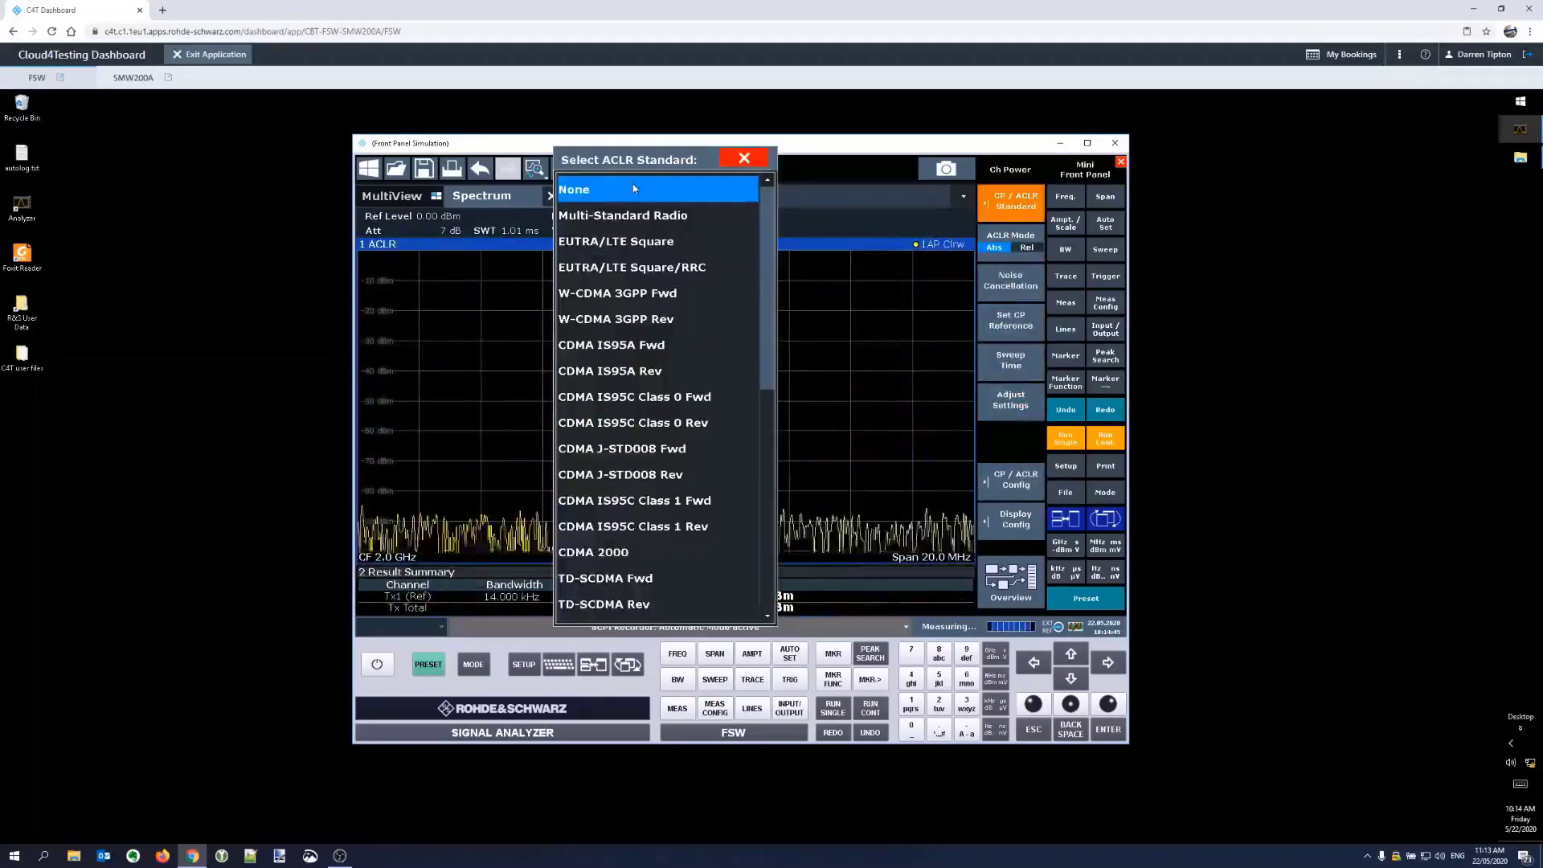
left_click(617, 293)
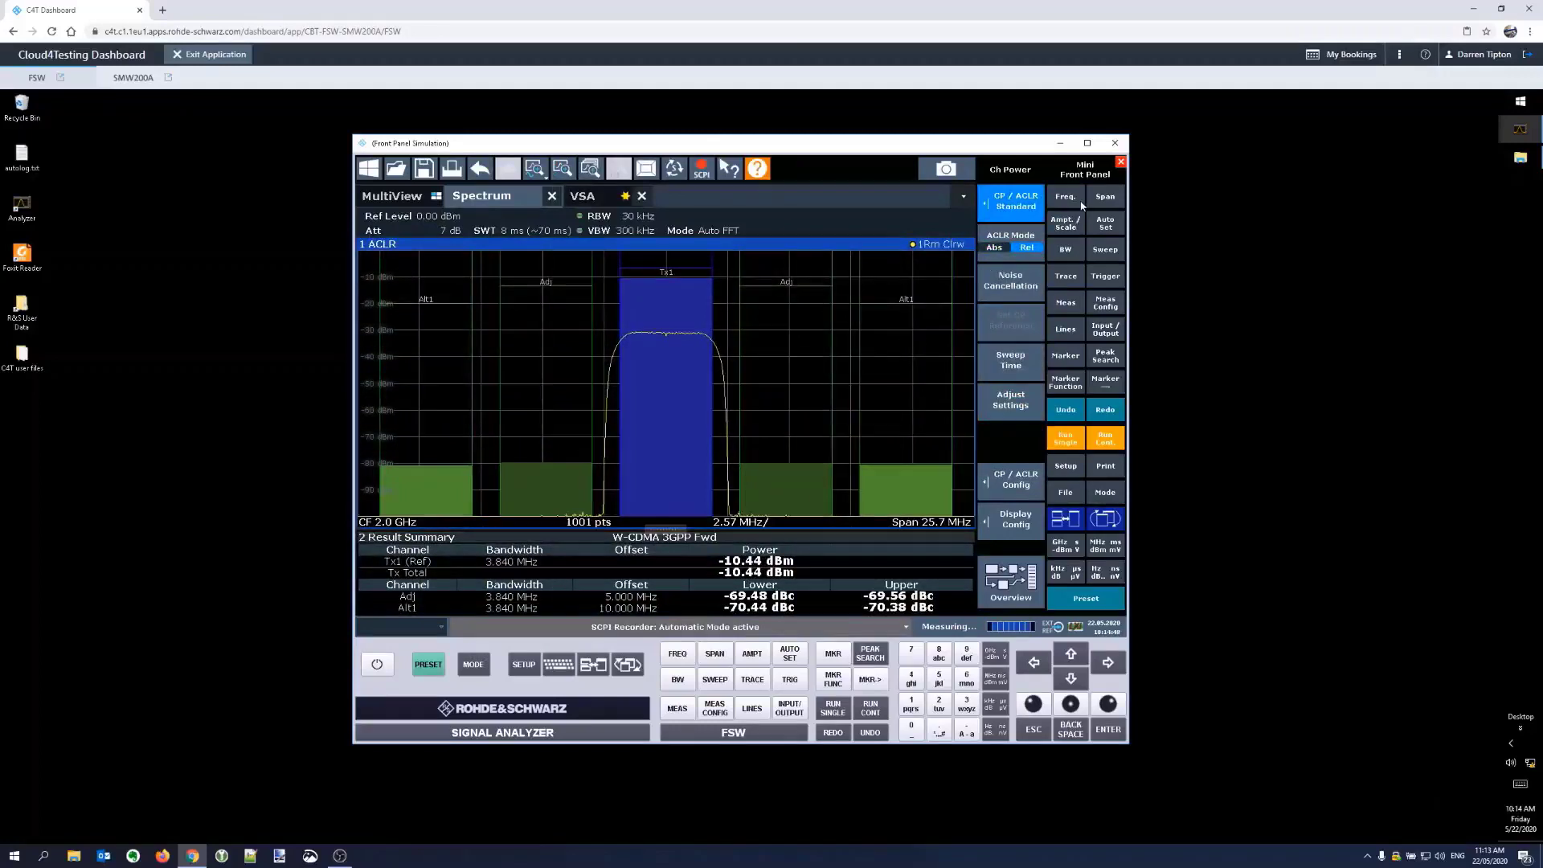
left_click(1069, 225)
type("-10")
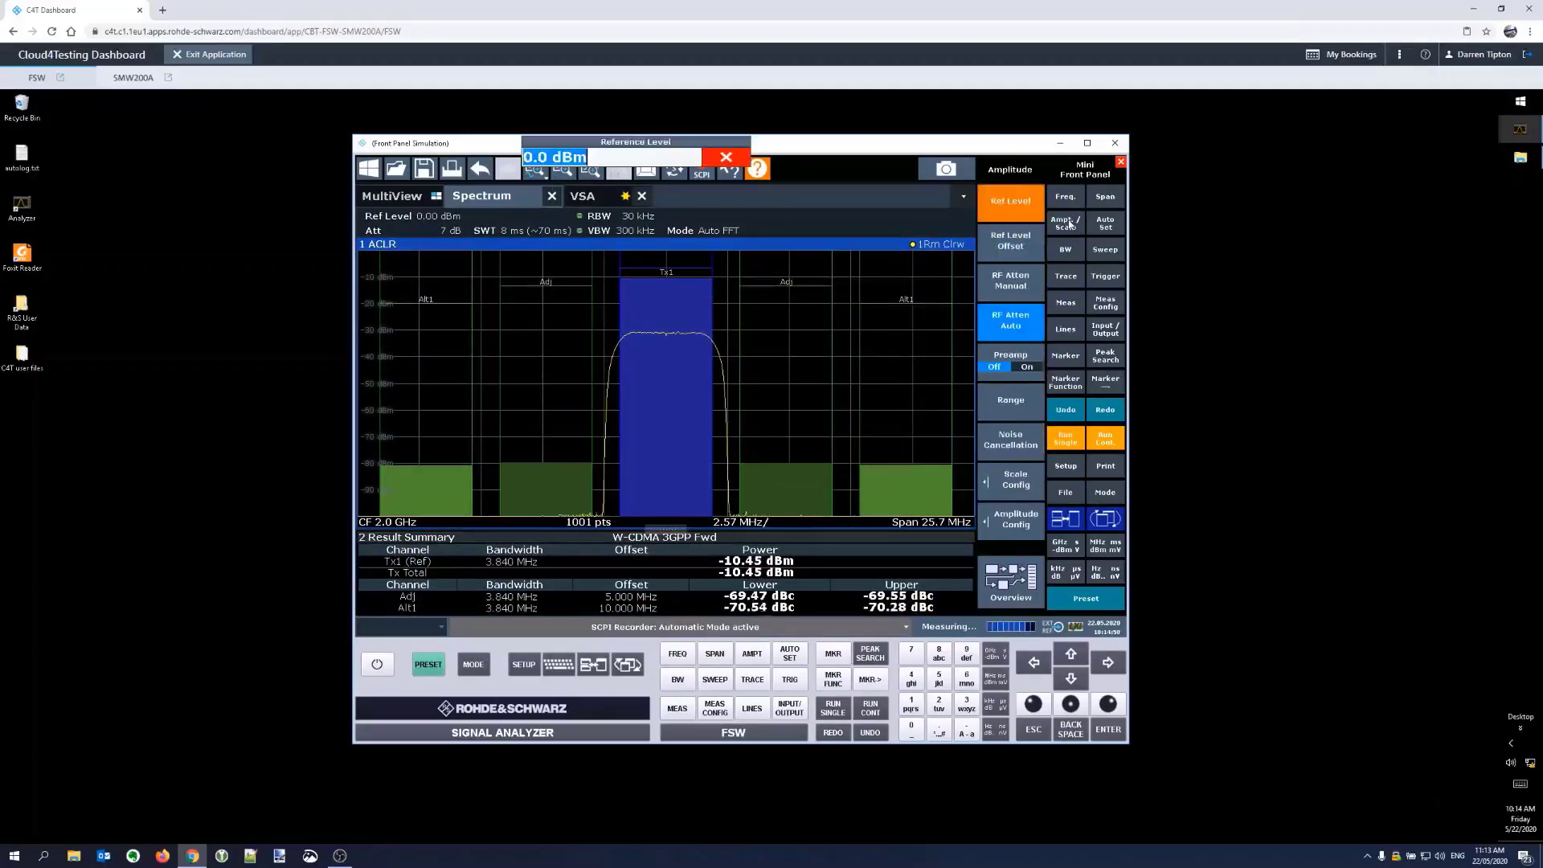
key("Return")
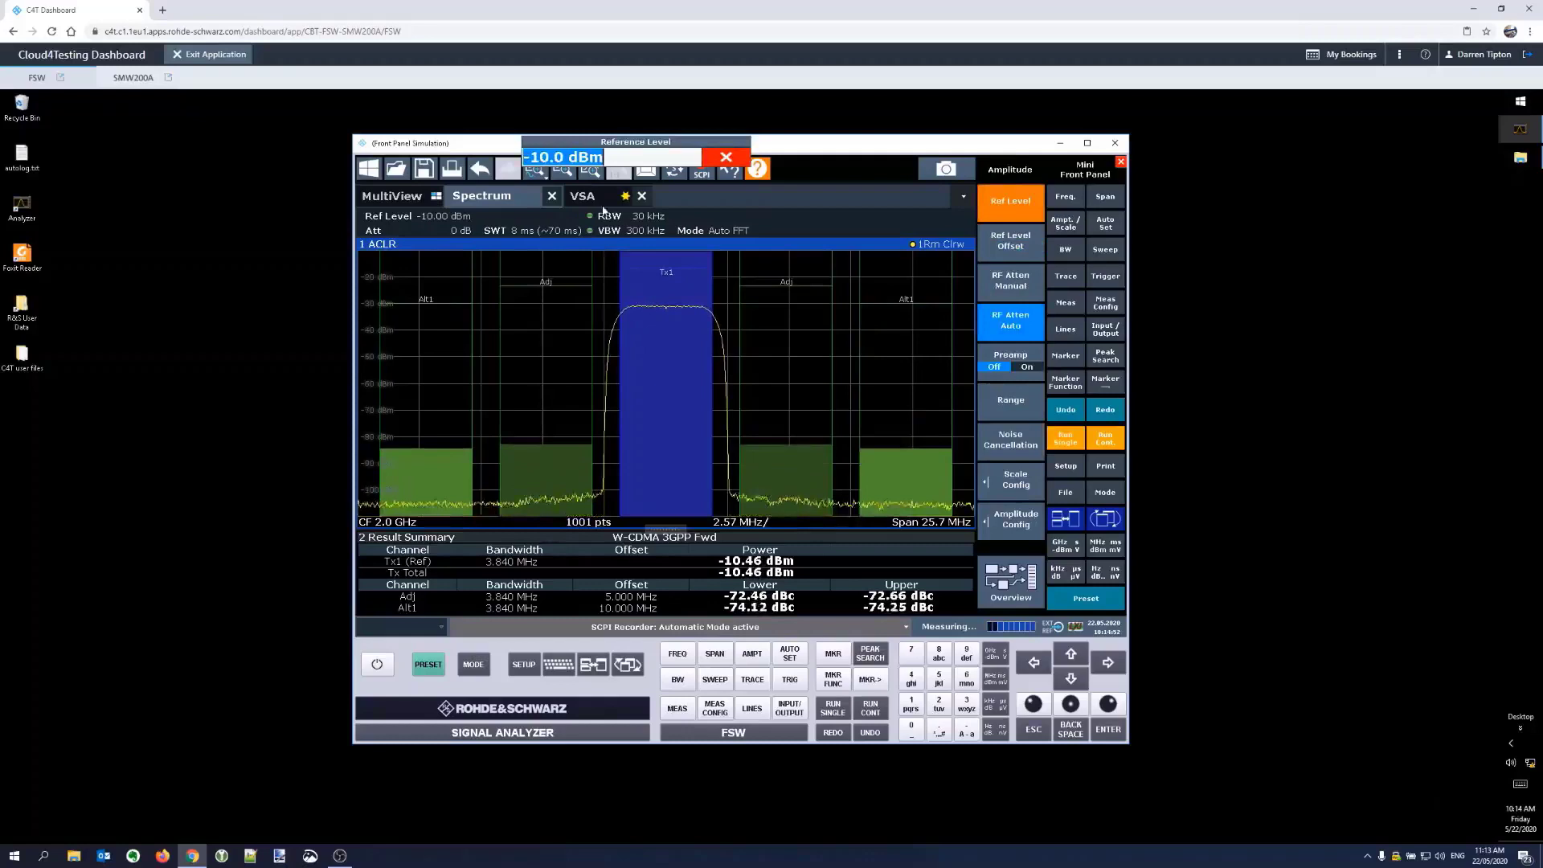
left_click(601, 208)
- Apply Alpha/BT 0.3 in the VSA signal description, then view Spectrum ACLR and return to VSA
left_click(600, 203)
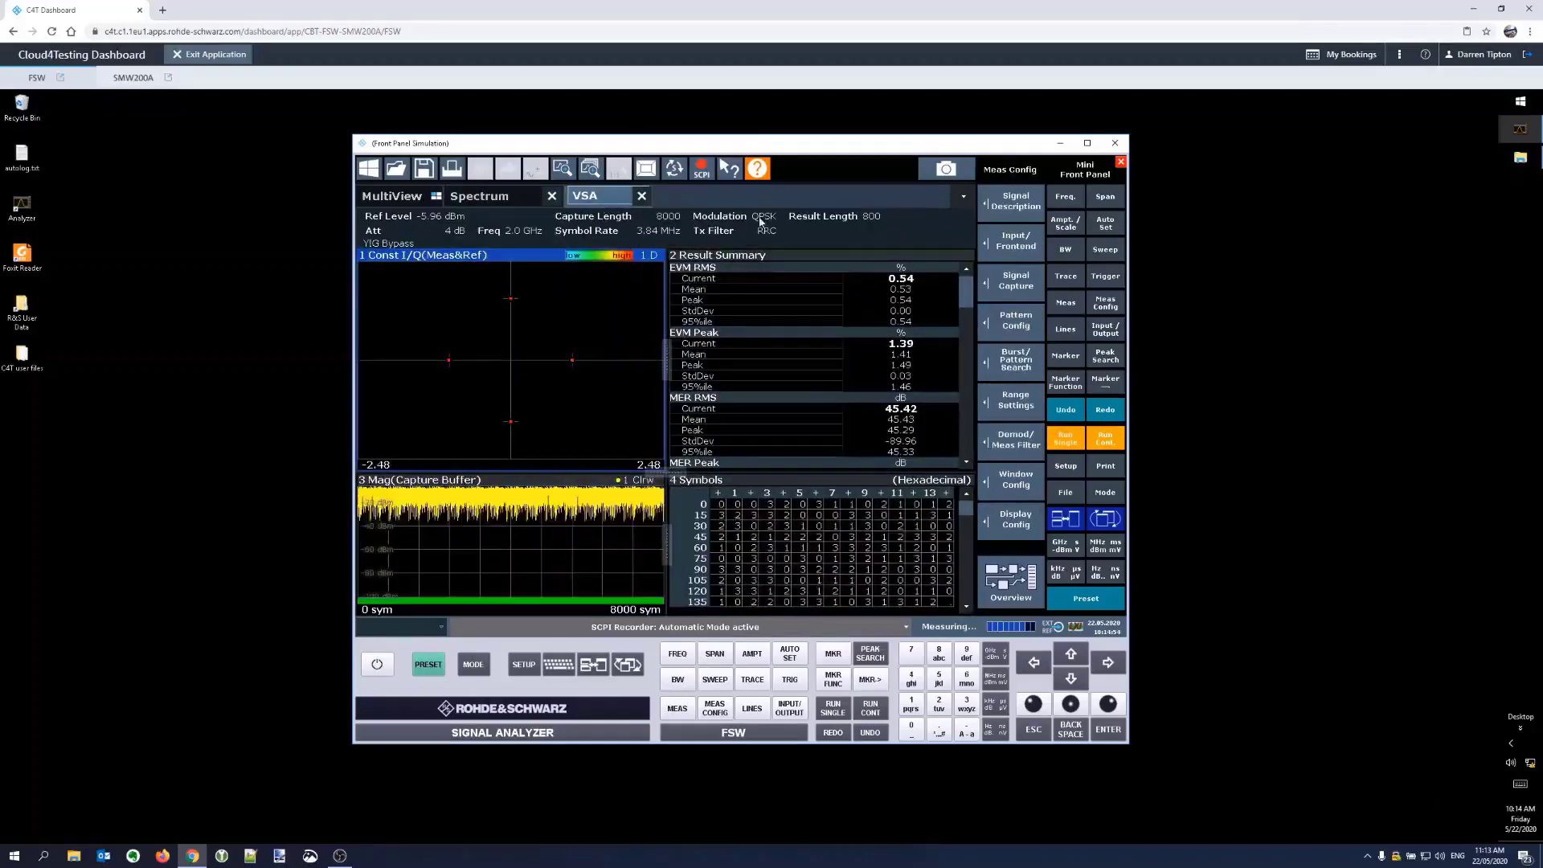
left_click(1040, 216)
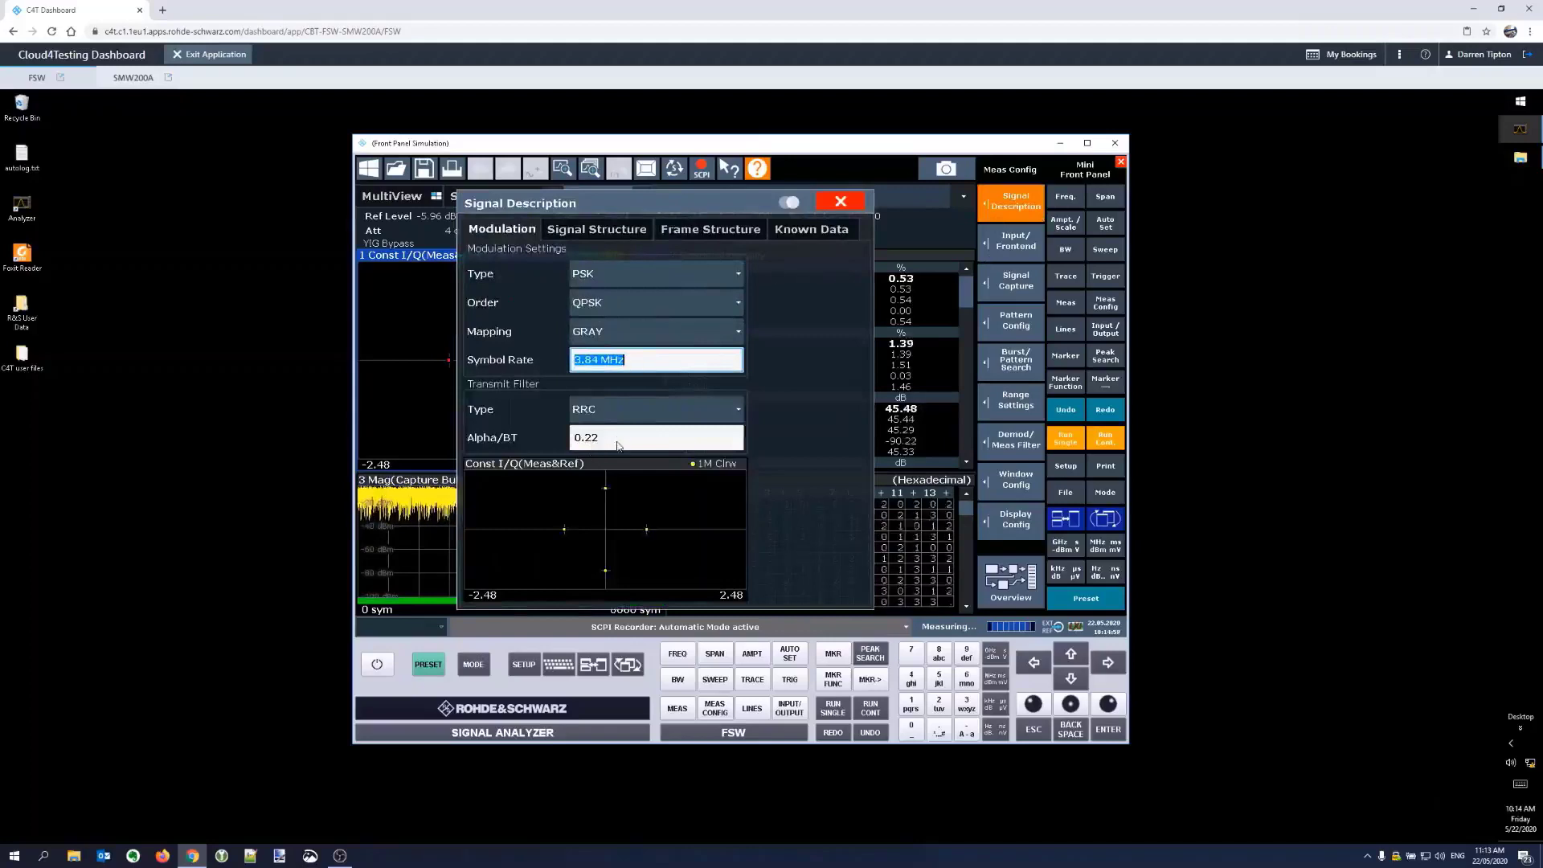
left_click(618, 440)
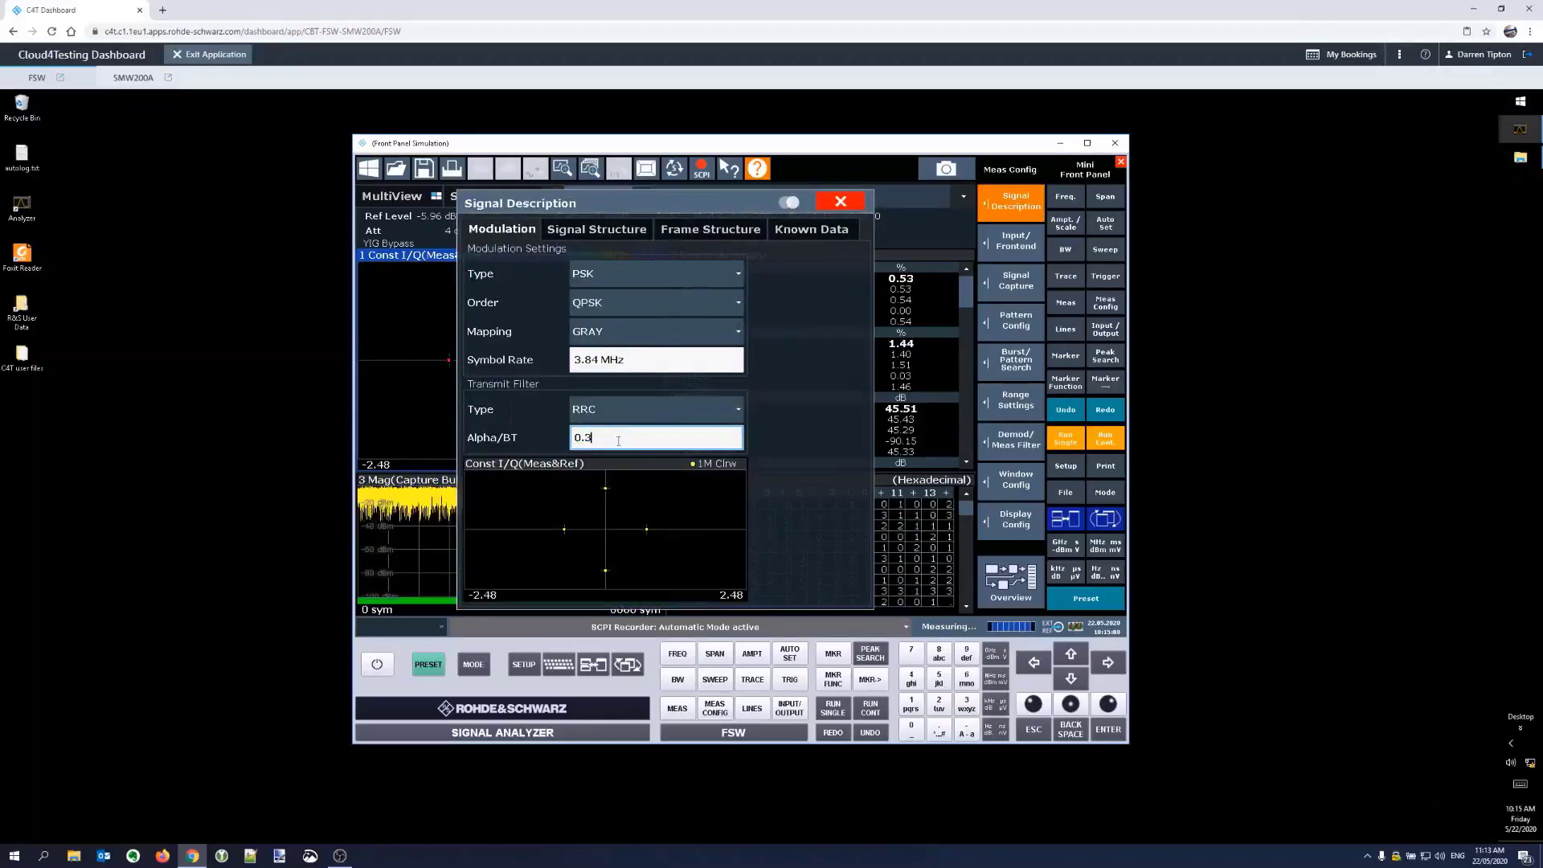
key("Return")
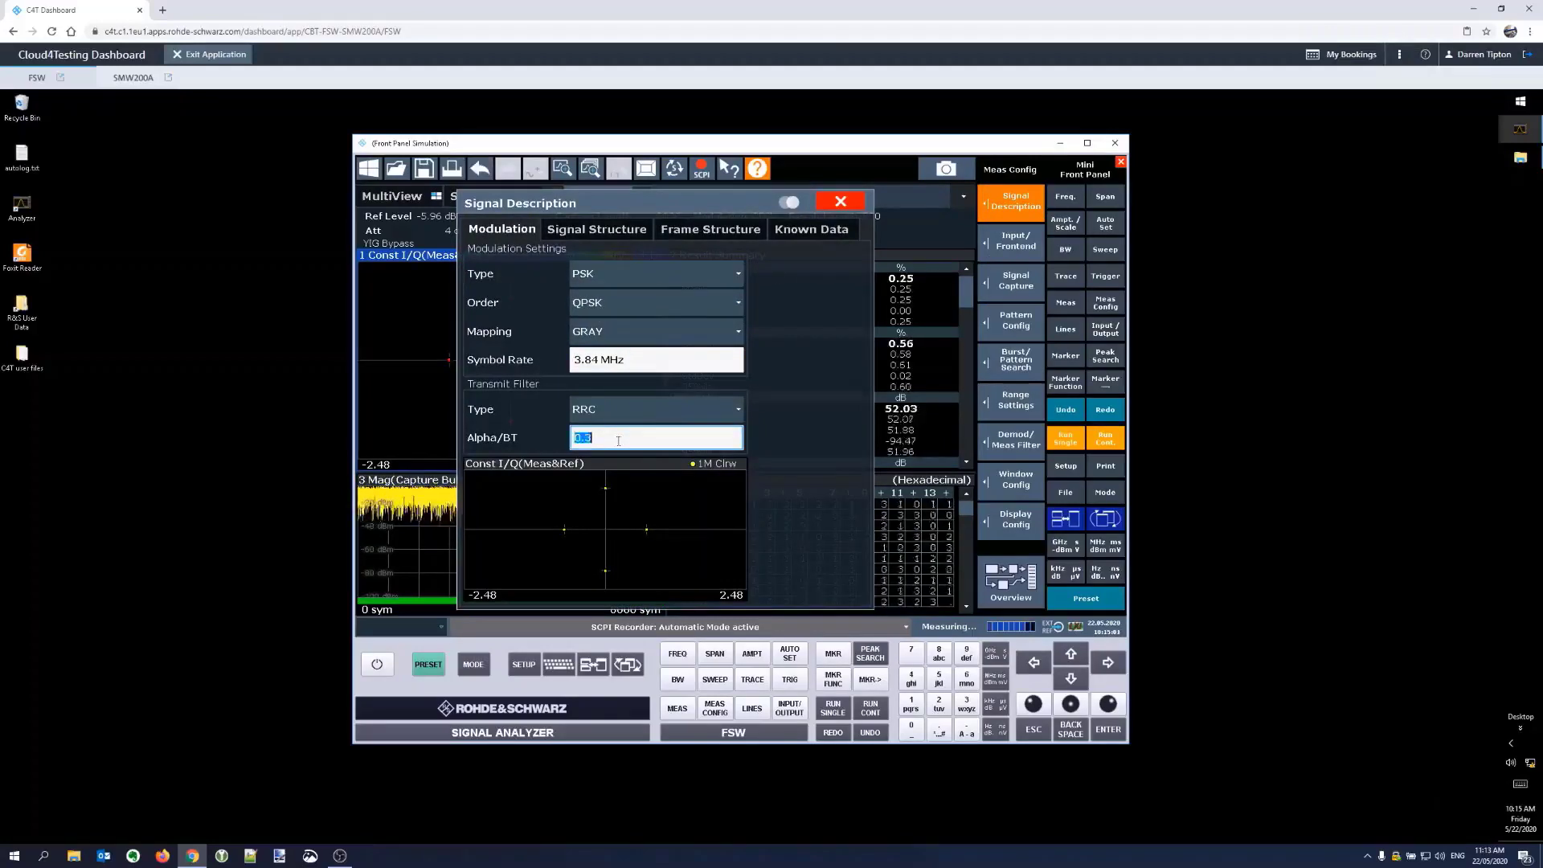
left_click(839, 200)
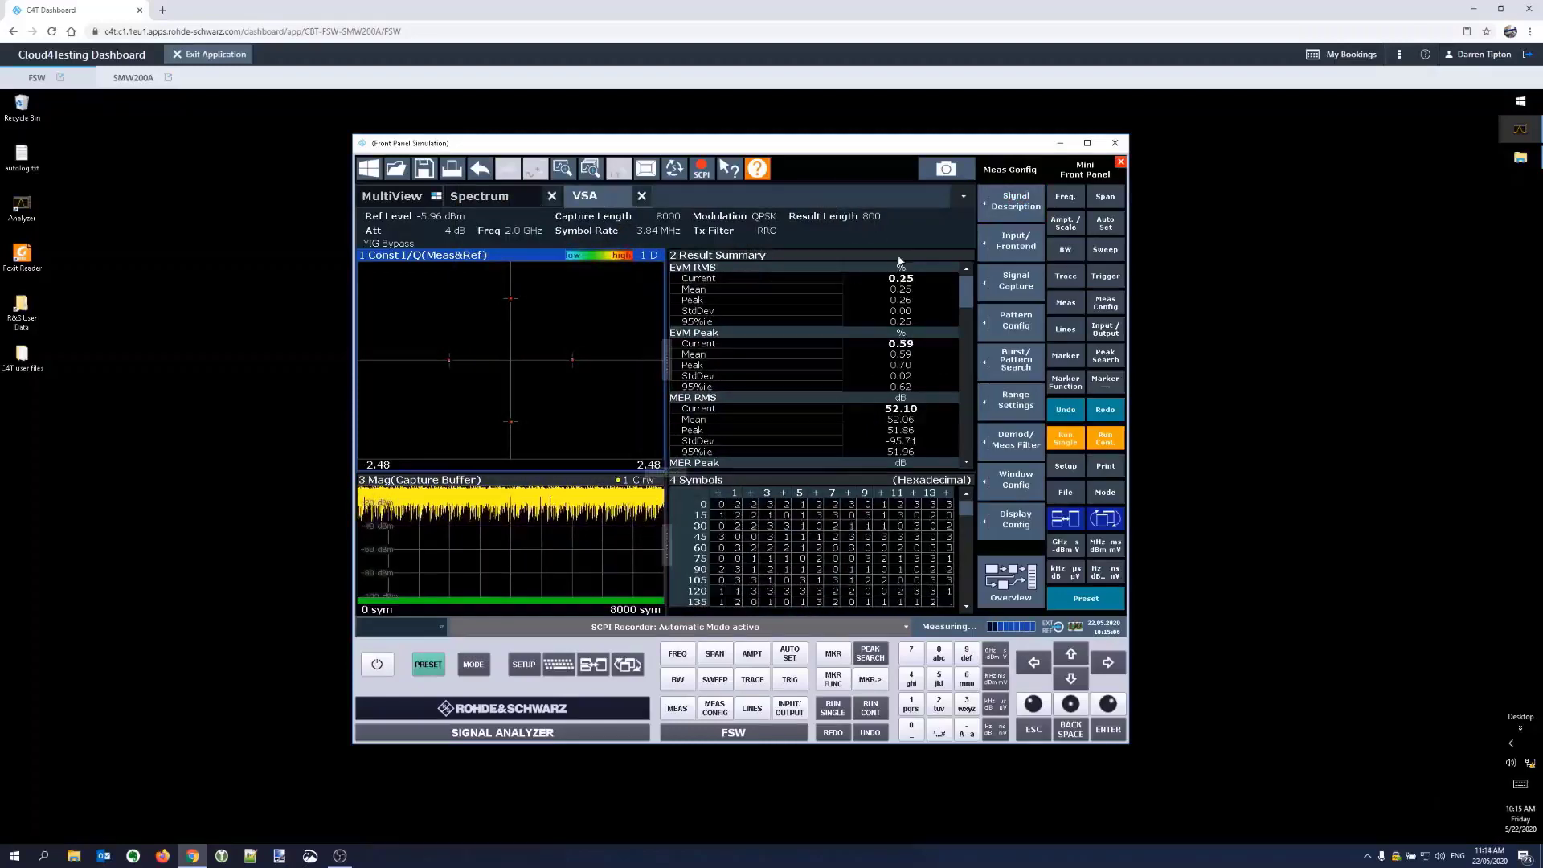
left_click(507, 205)
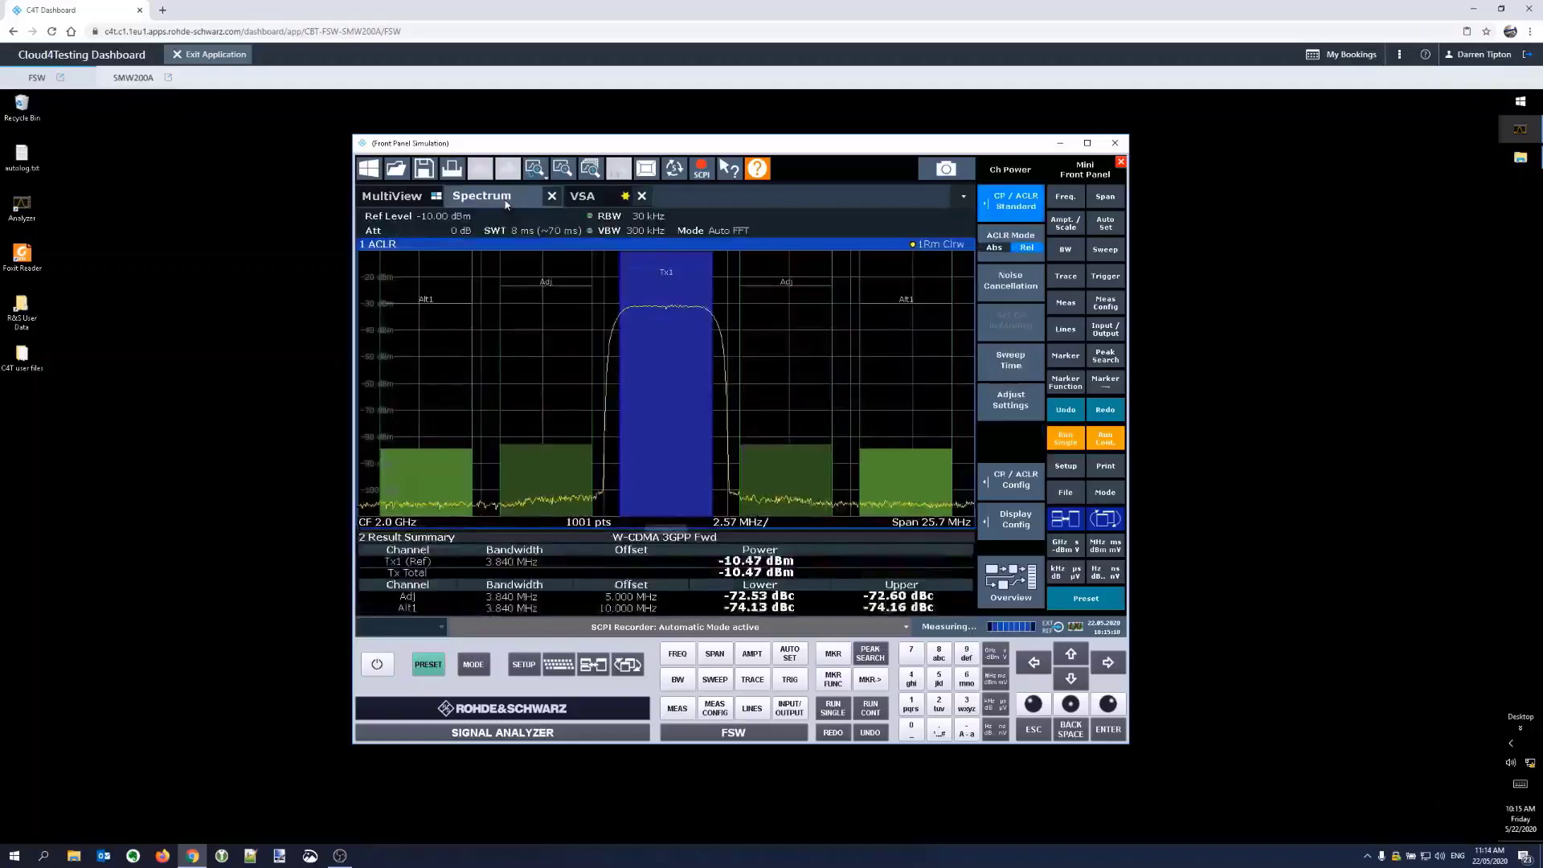
left_click(631, 198)
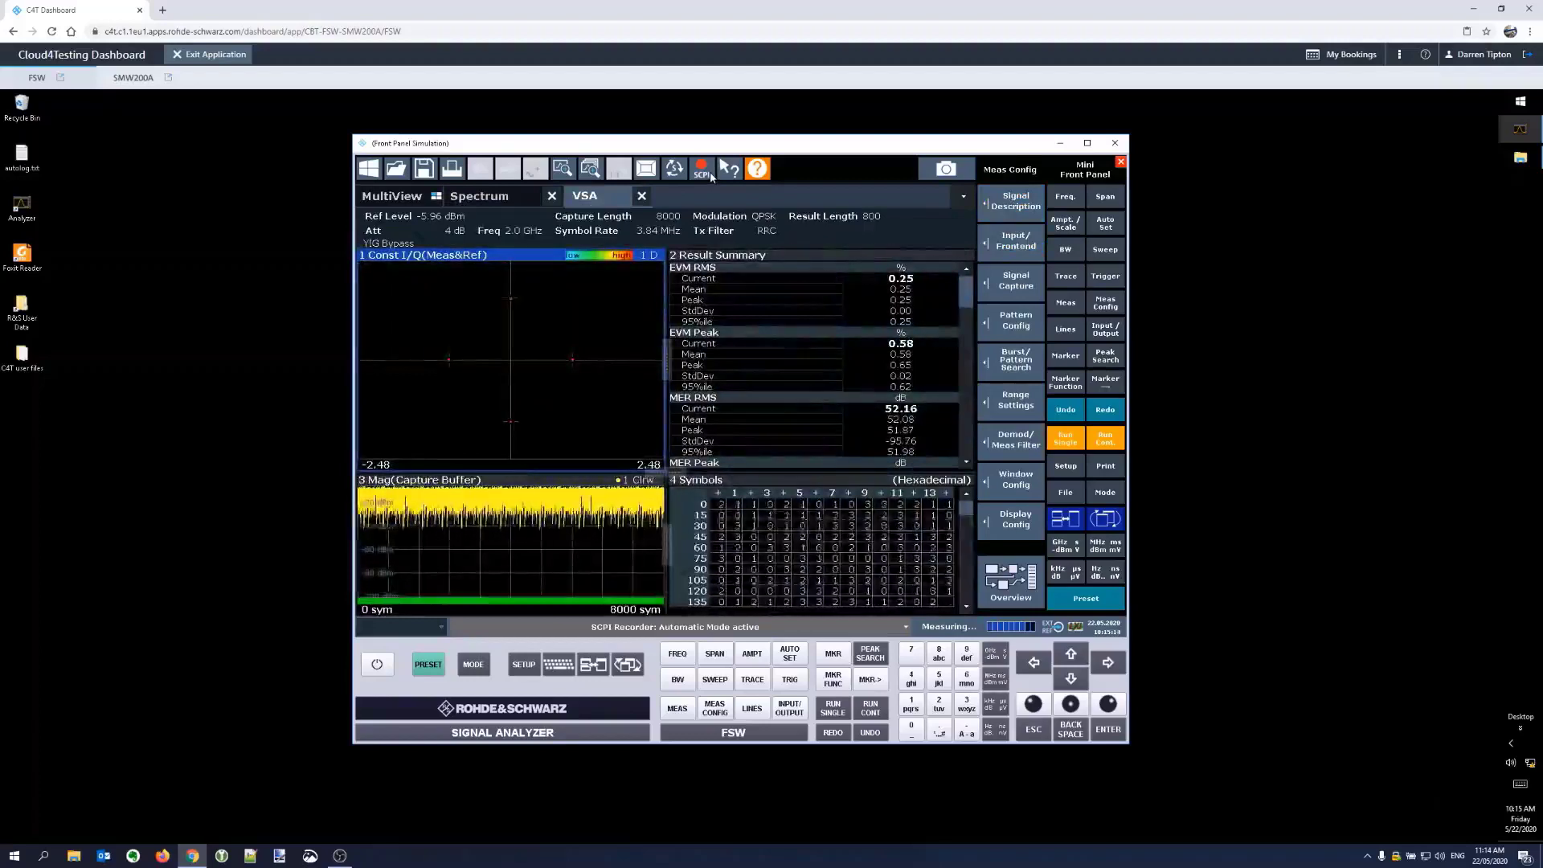
- Turn SCPI Auto Recording off and review the recorded commands, scrolling to the log's start
left_click(702, 170)
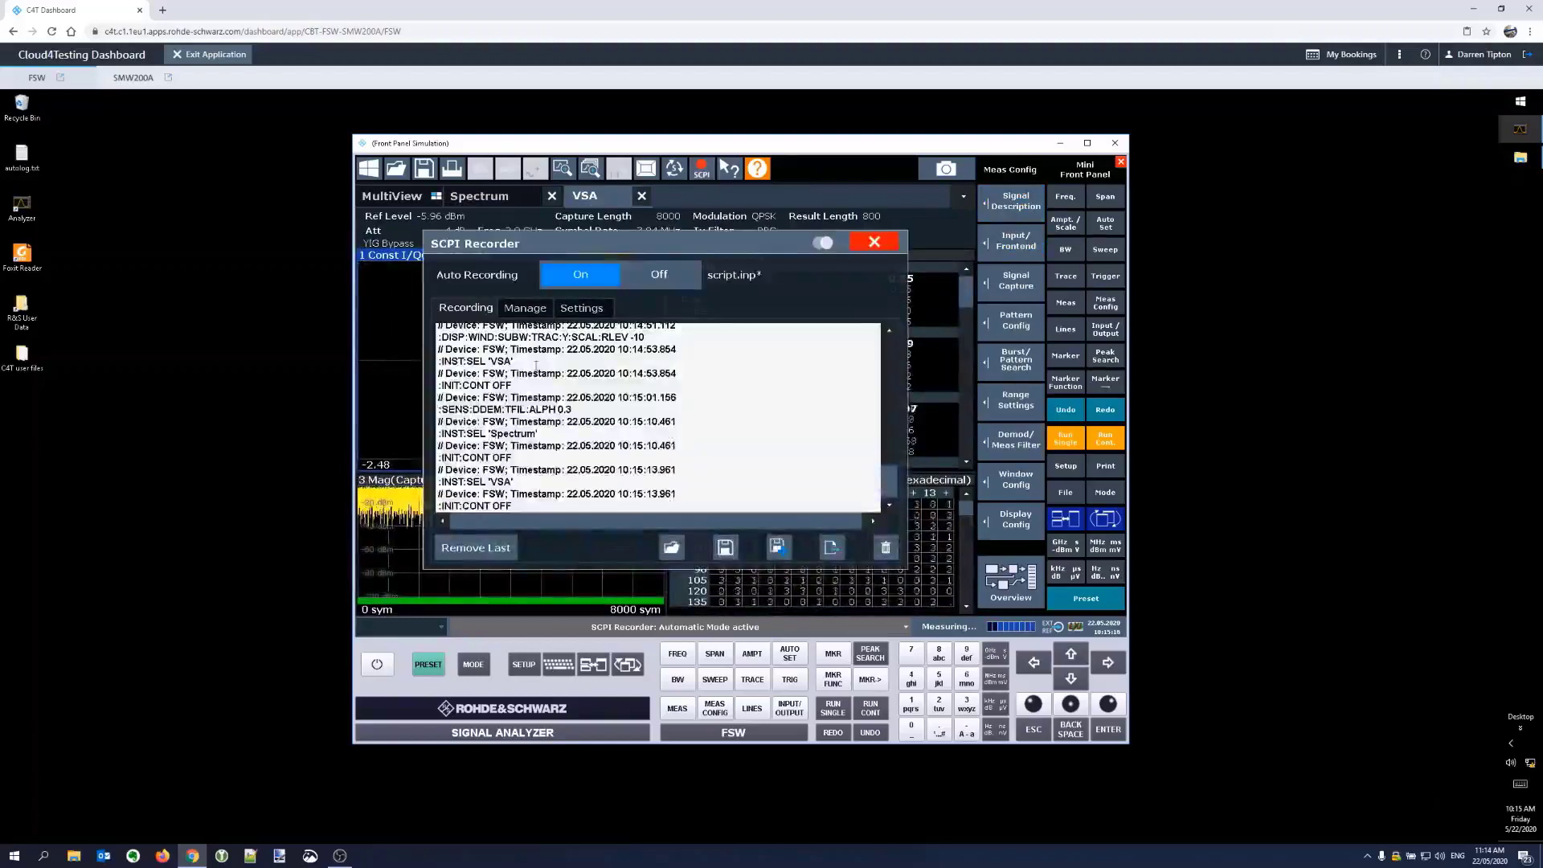
left_click(659, 275)
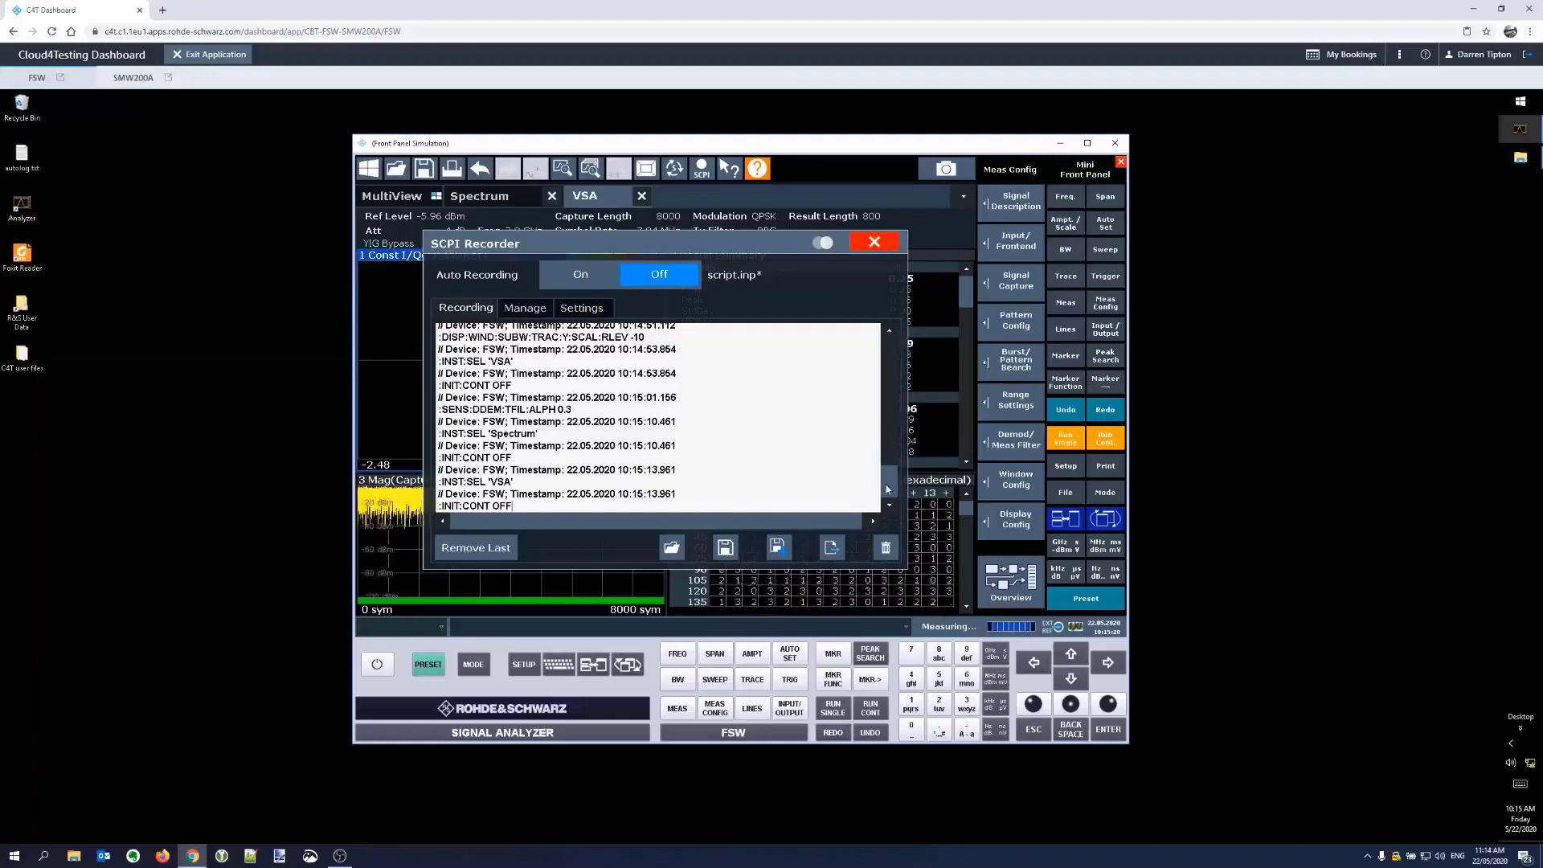
left_click_drag(514, 482, 440, 385)
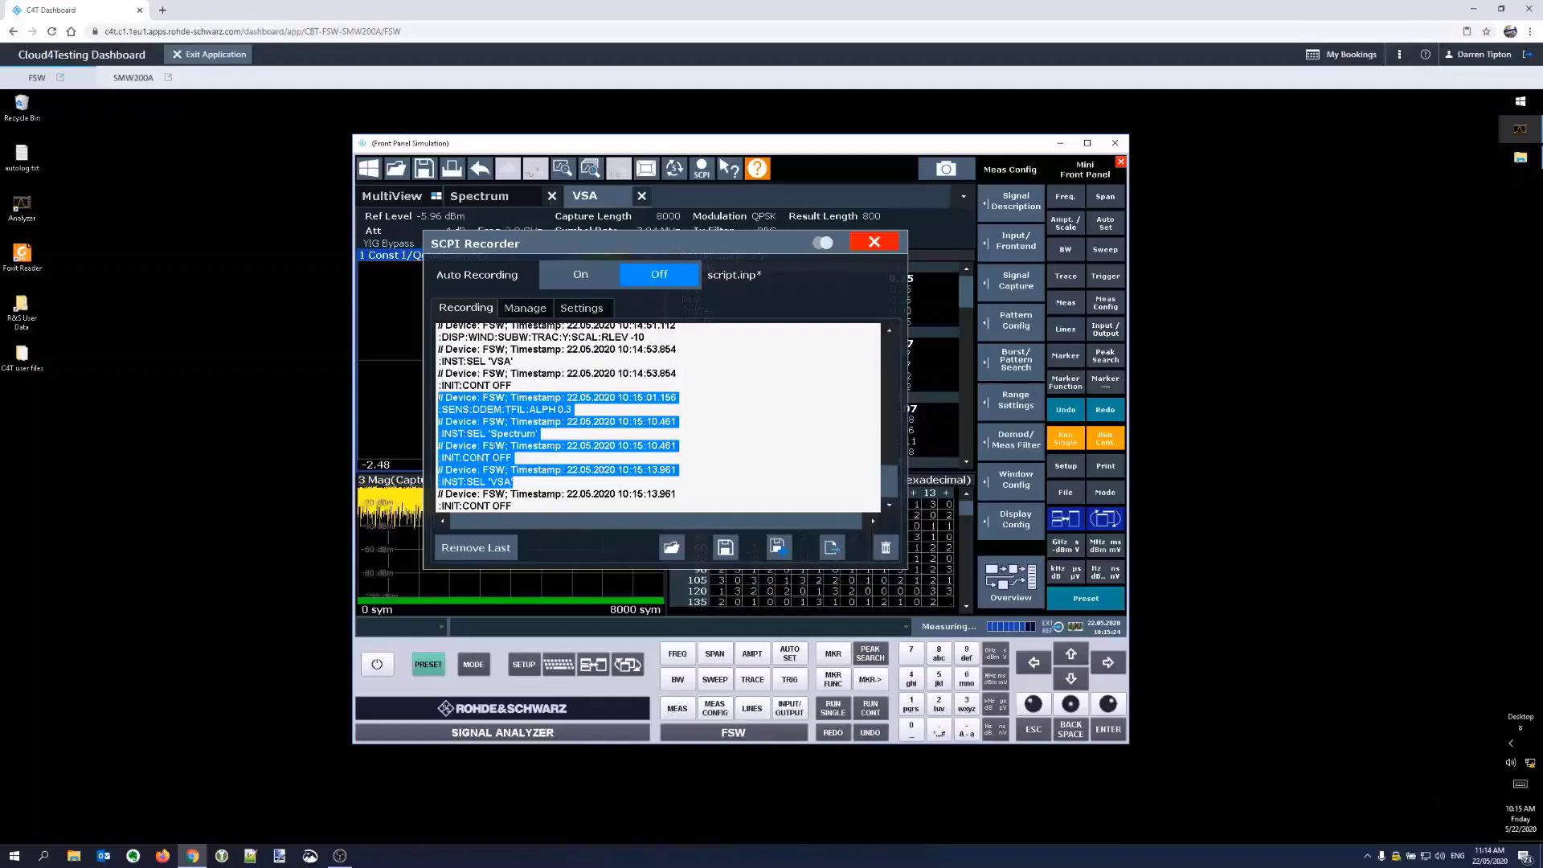
left_click(586, 408)
left_click_drag(572, 409, 439, 410)
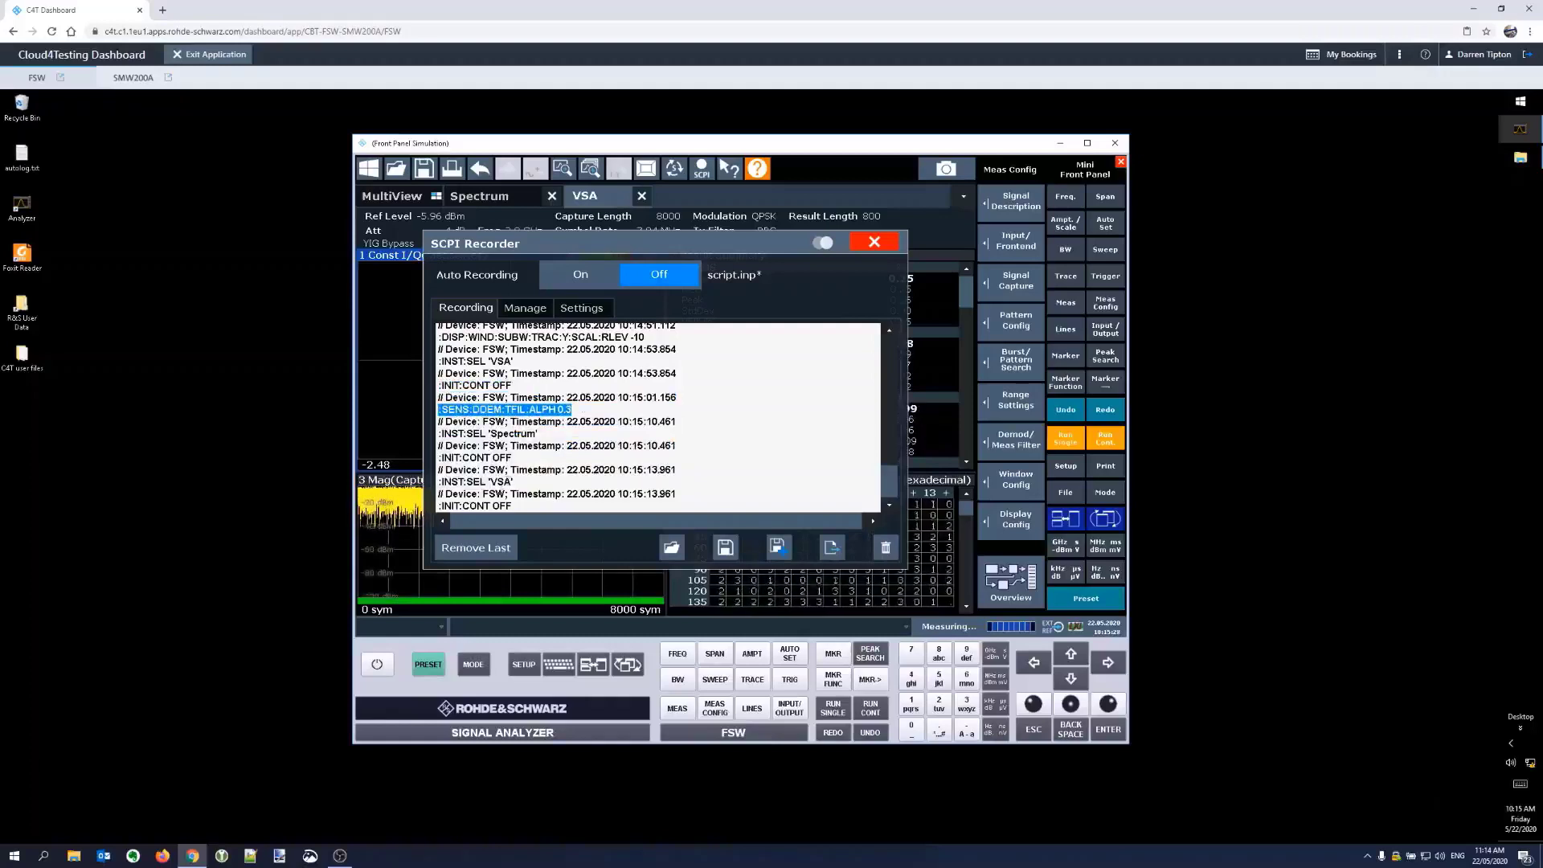
left_click_drag(516, 482, 438, 482)
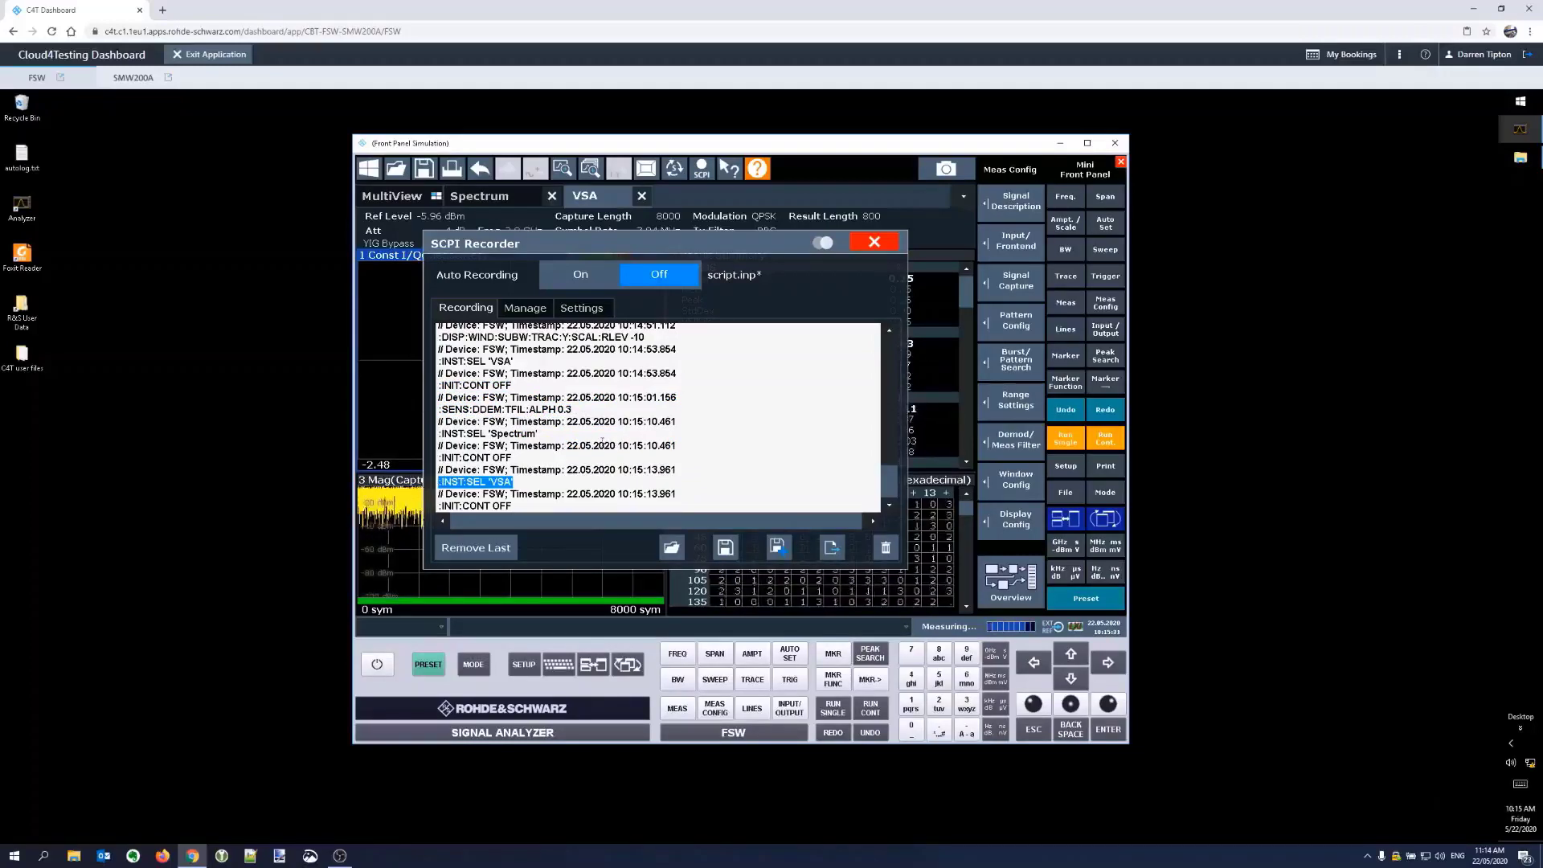
scroll(602, 441, "up", 1)
scroll(602, 441, "up", 2)
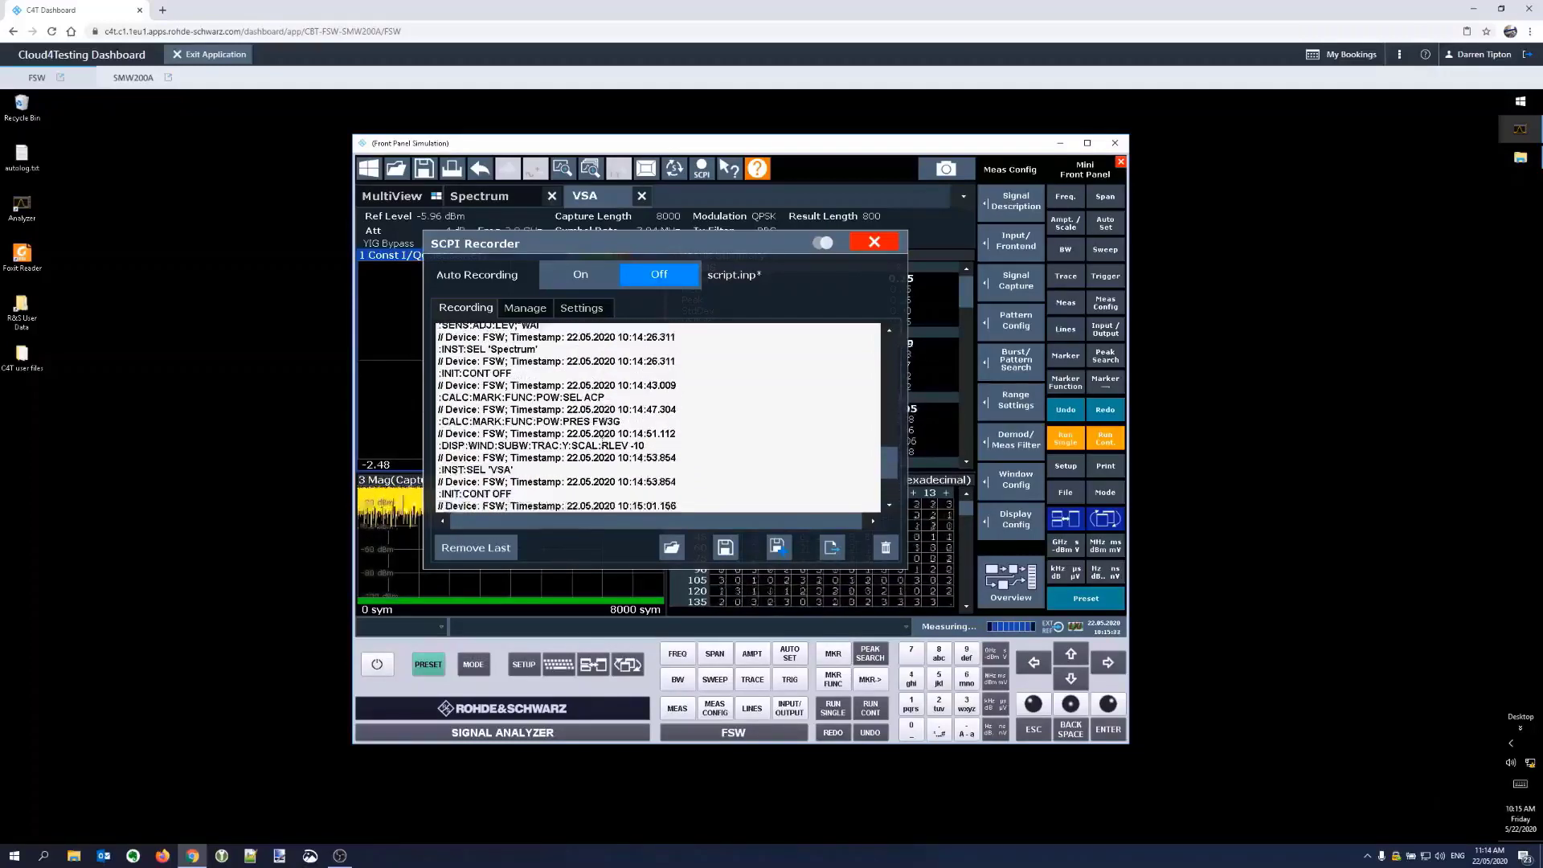
scroll(602, 441, "up", 8)
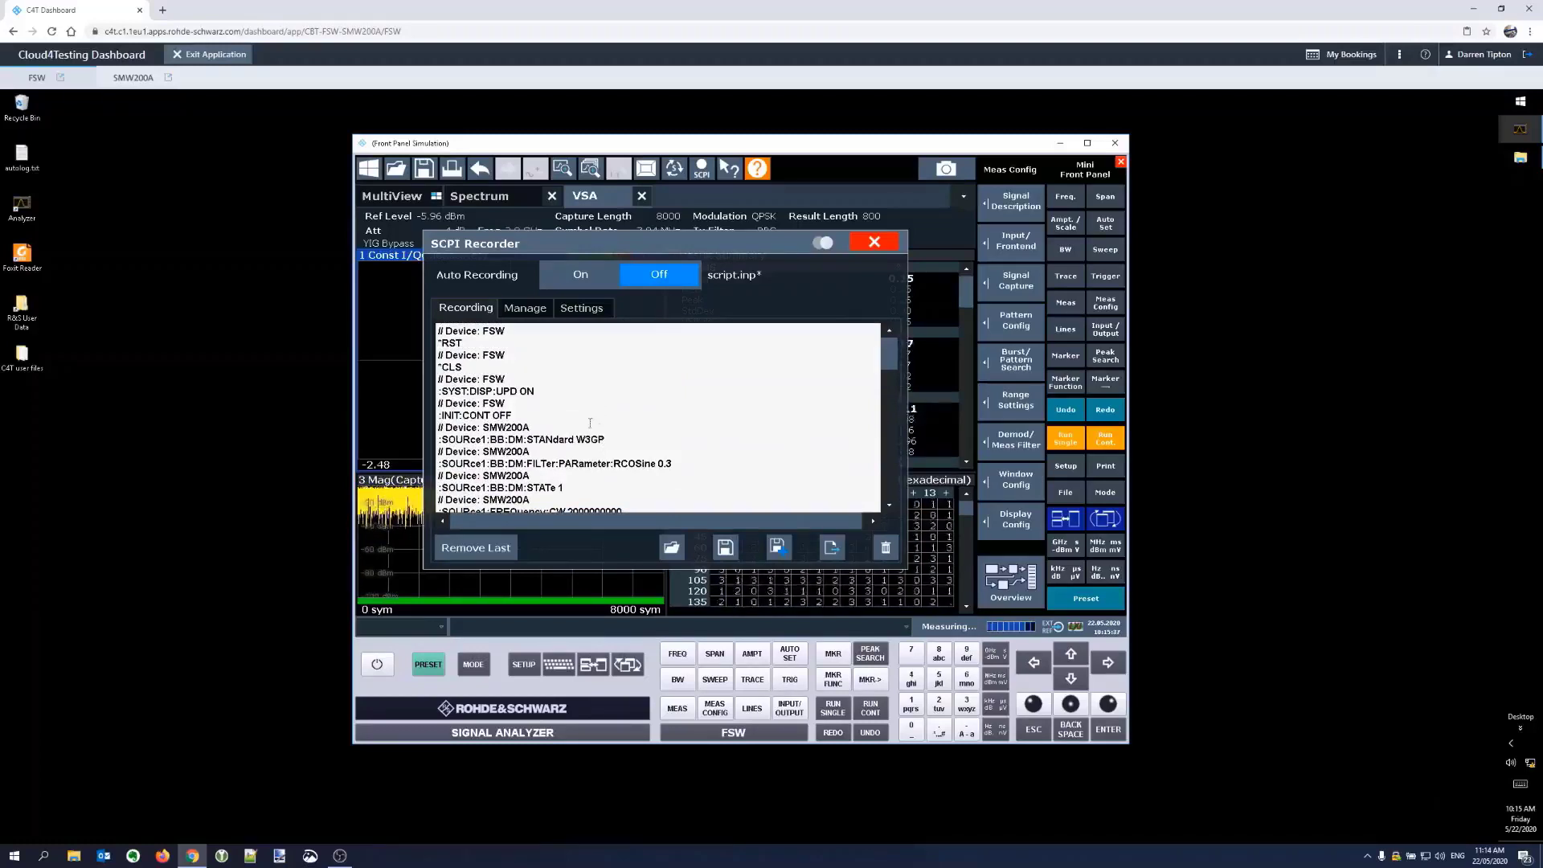
scroll(476, 392, "down", 1)
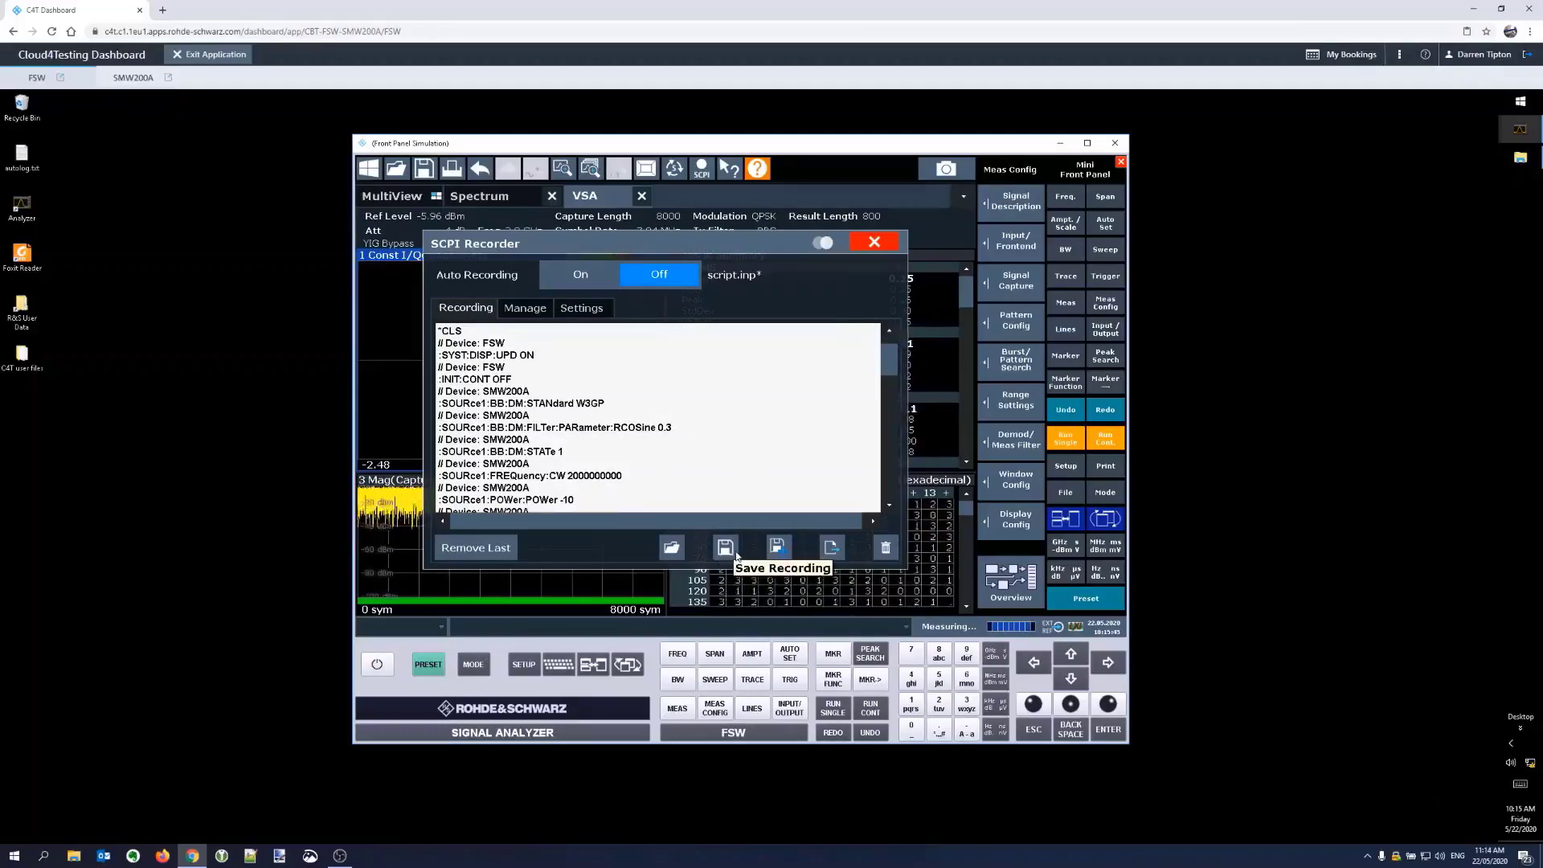
- Save the recording to script.inp and set Export SCPI Recording to Python *.py in the instr folder
left_click(736, 553)
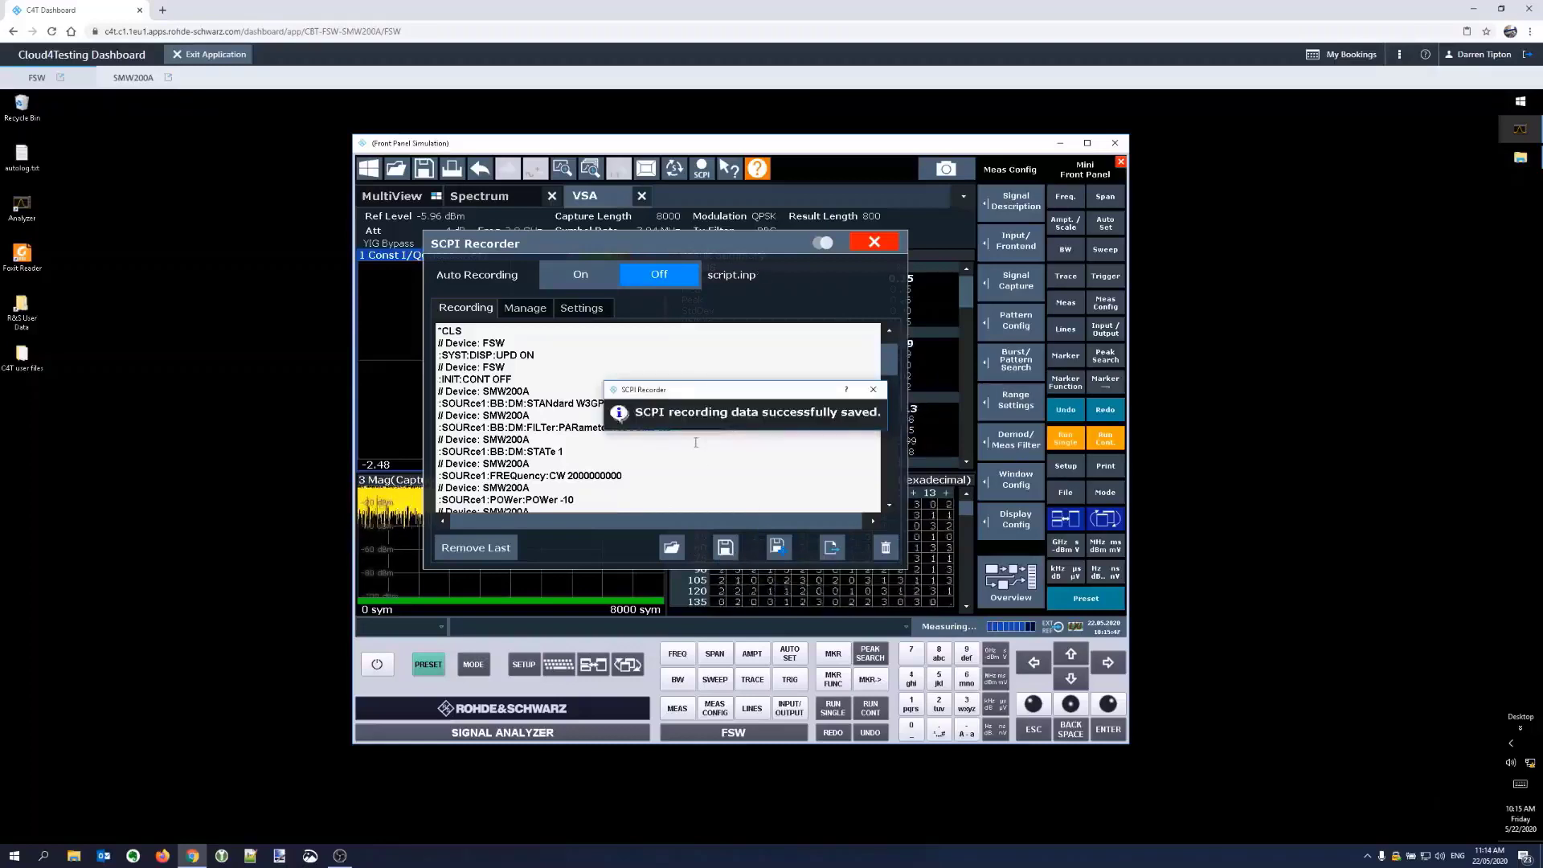
left_click(776, 547)
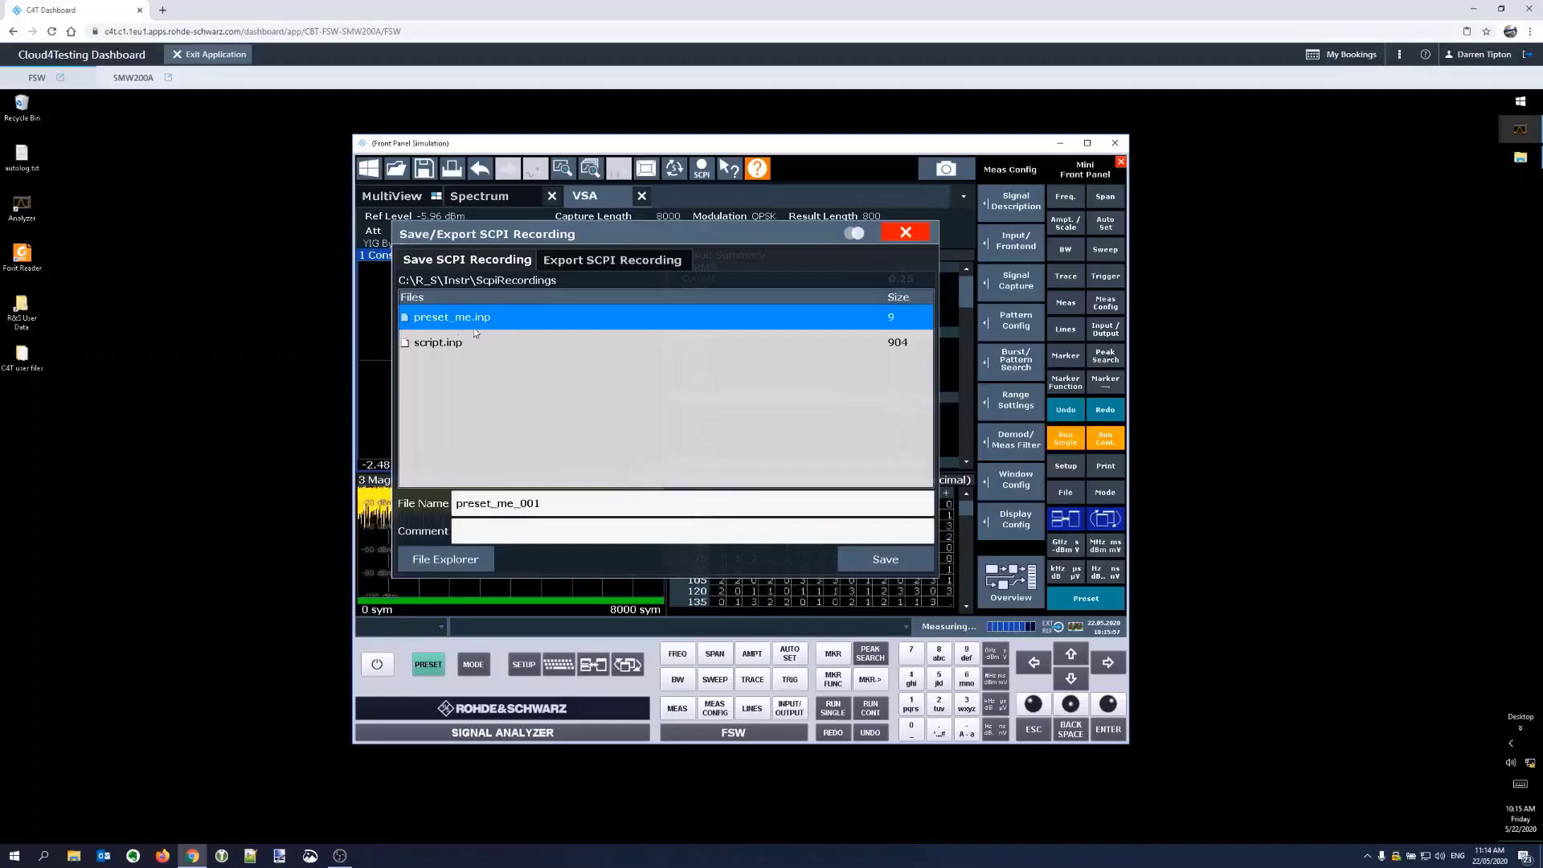
left_click(658, 260)
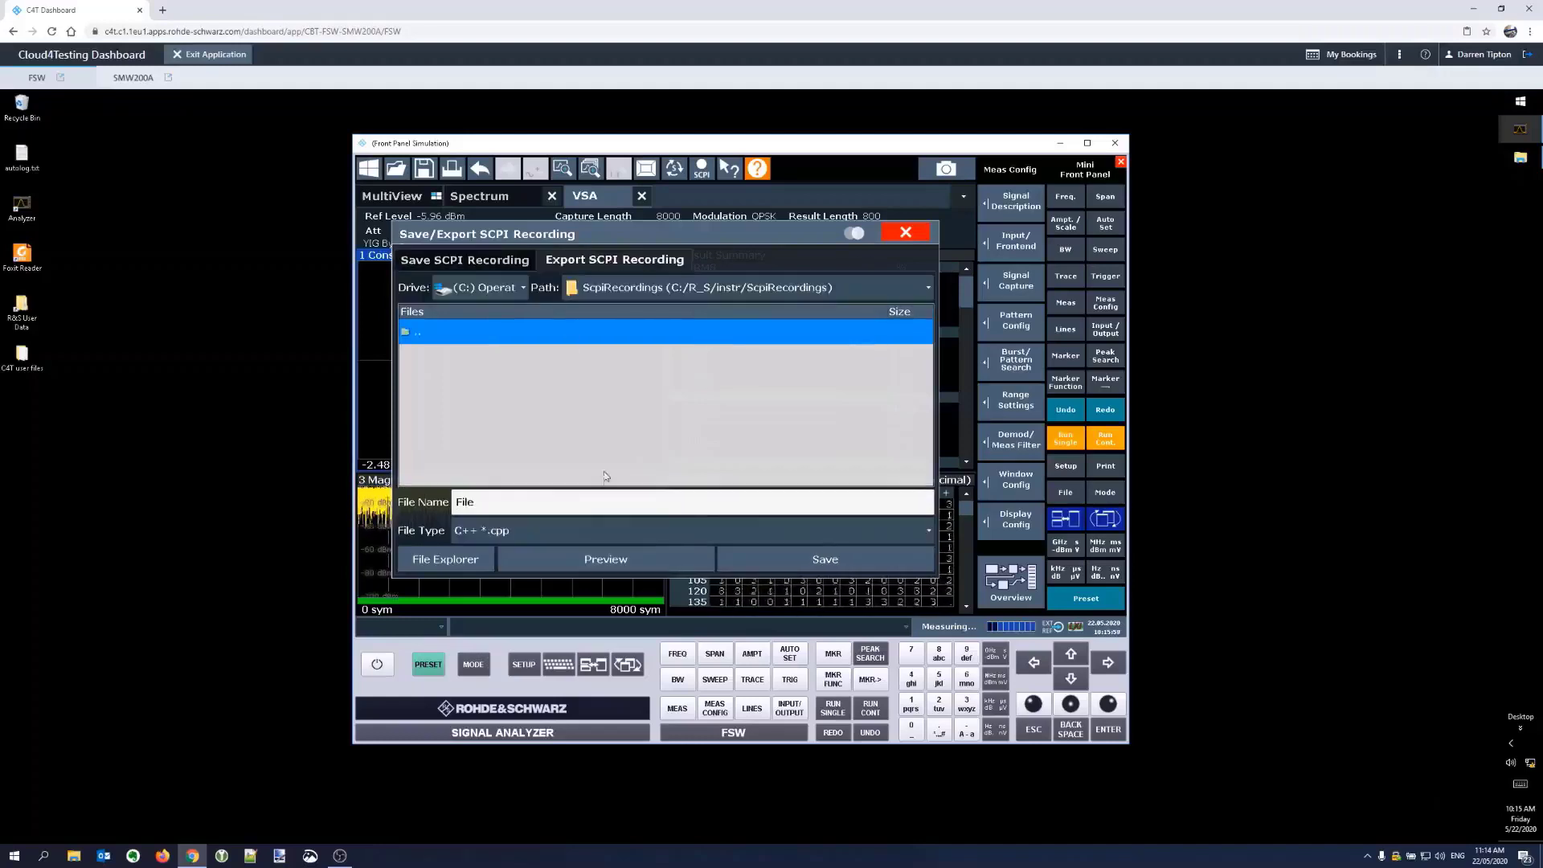
left_click(605, 530)
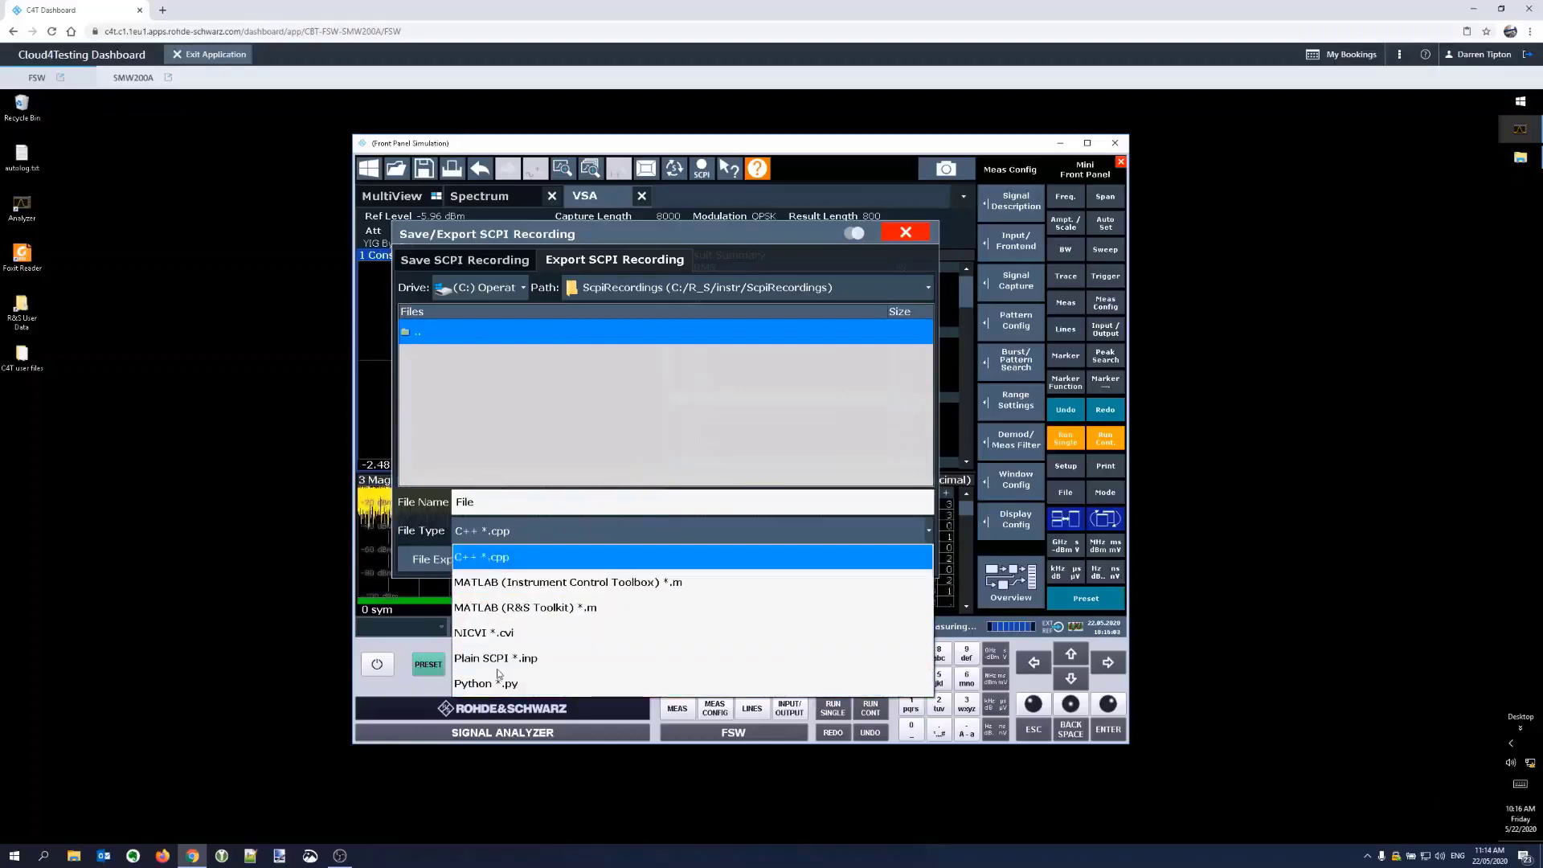
left_click(495, 684)
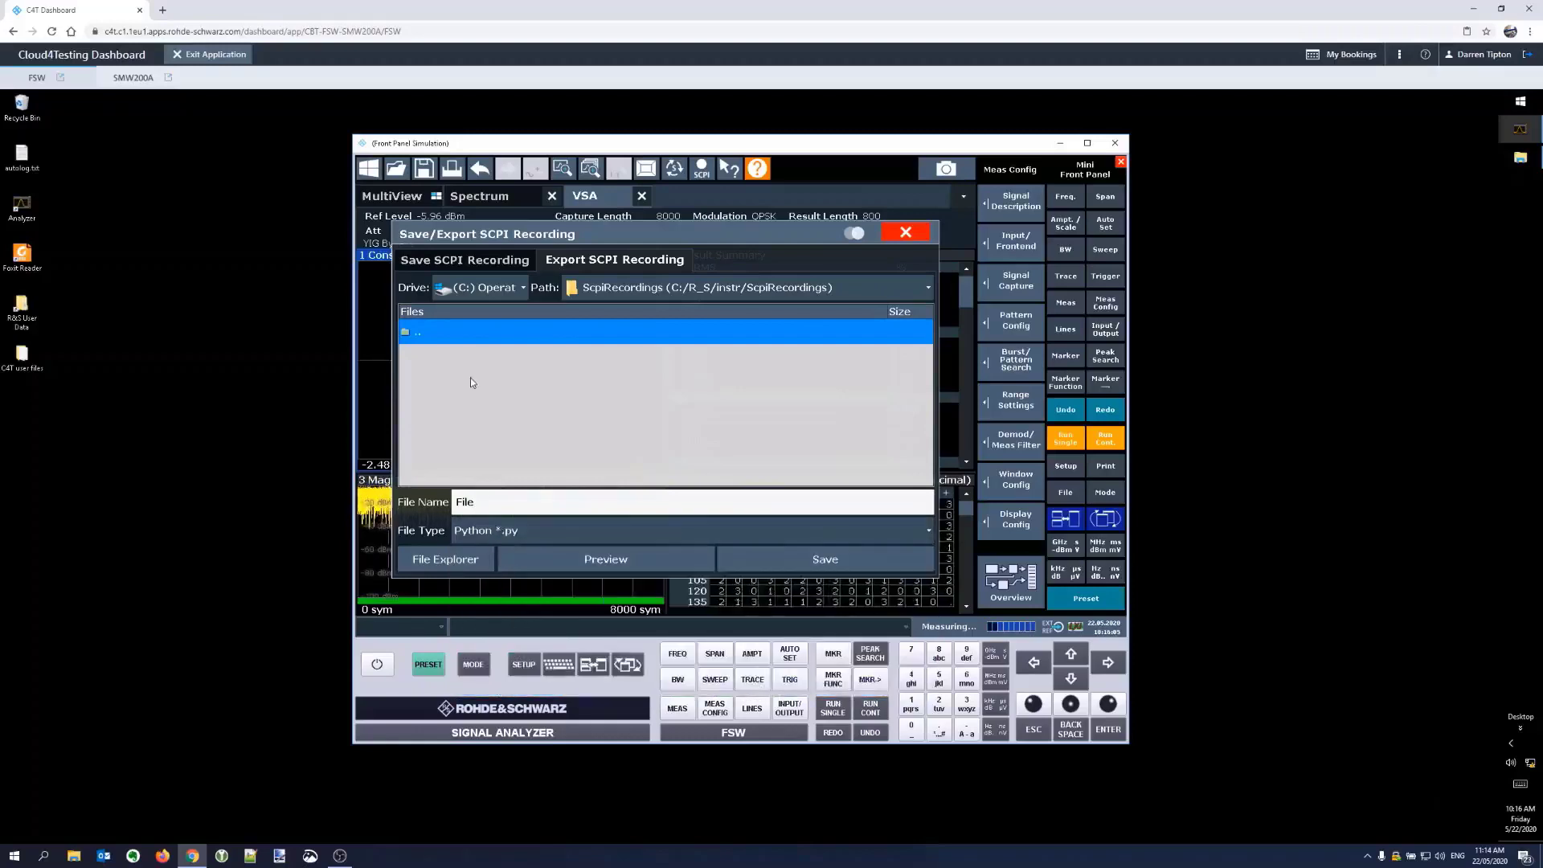
double_click(446, 331)
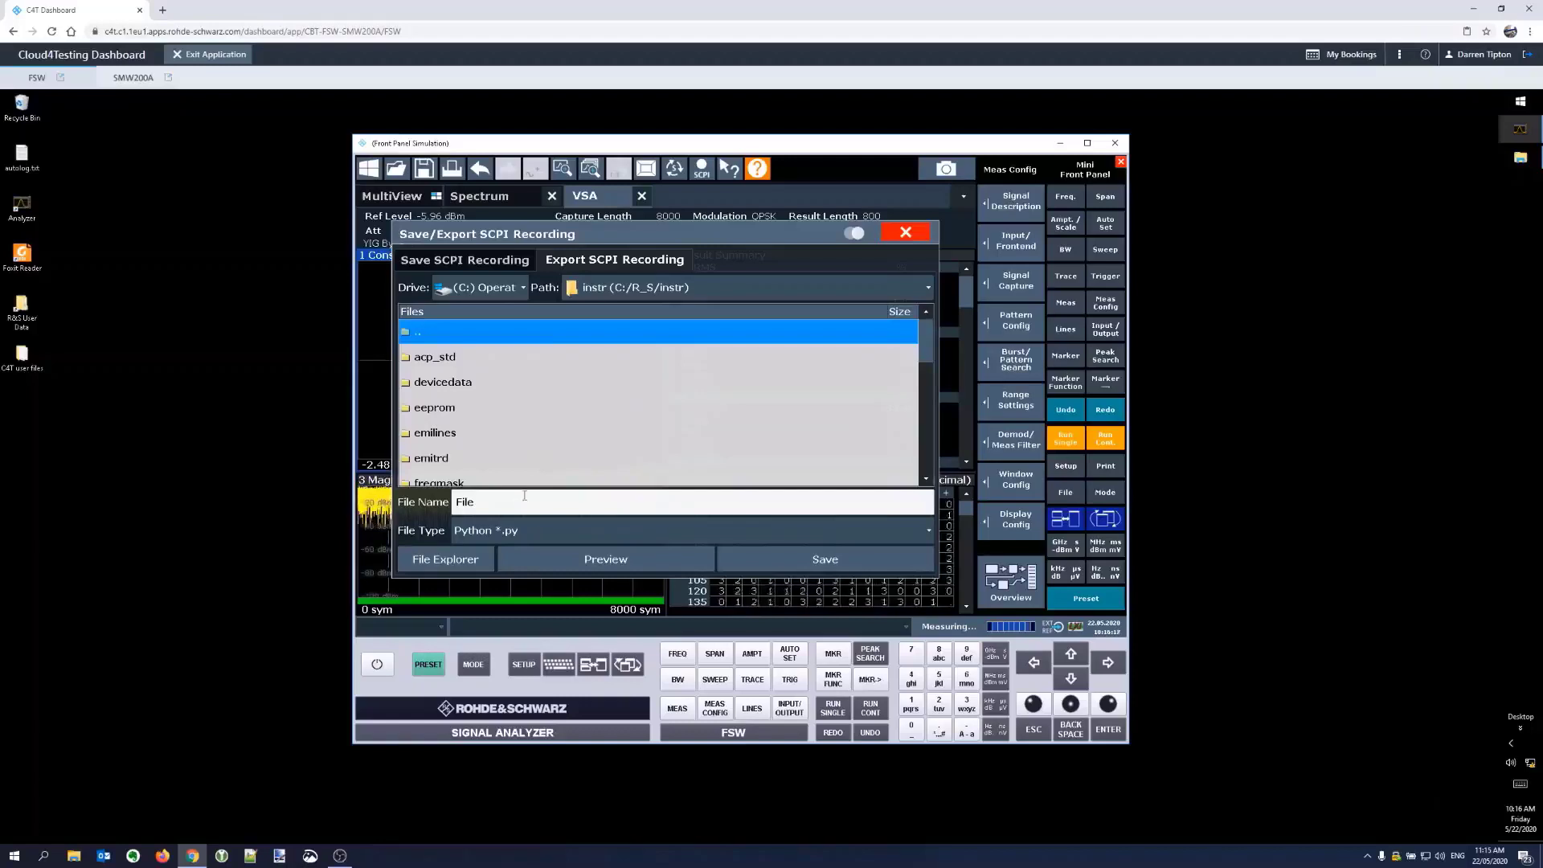
left_click(526, 500)
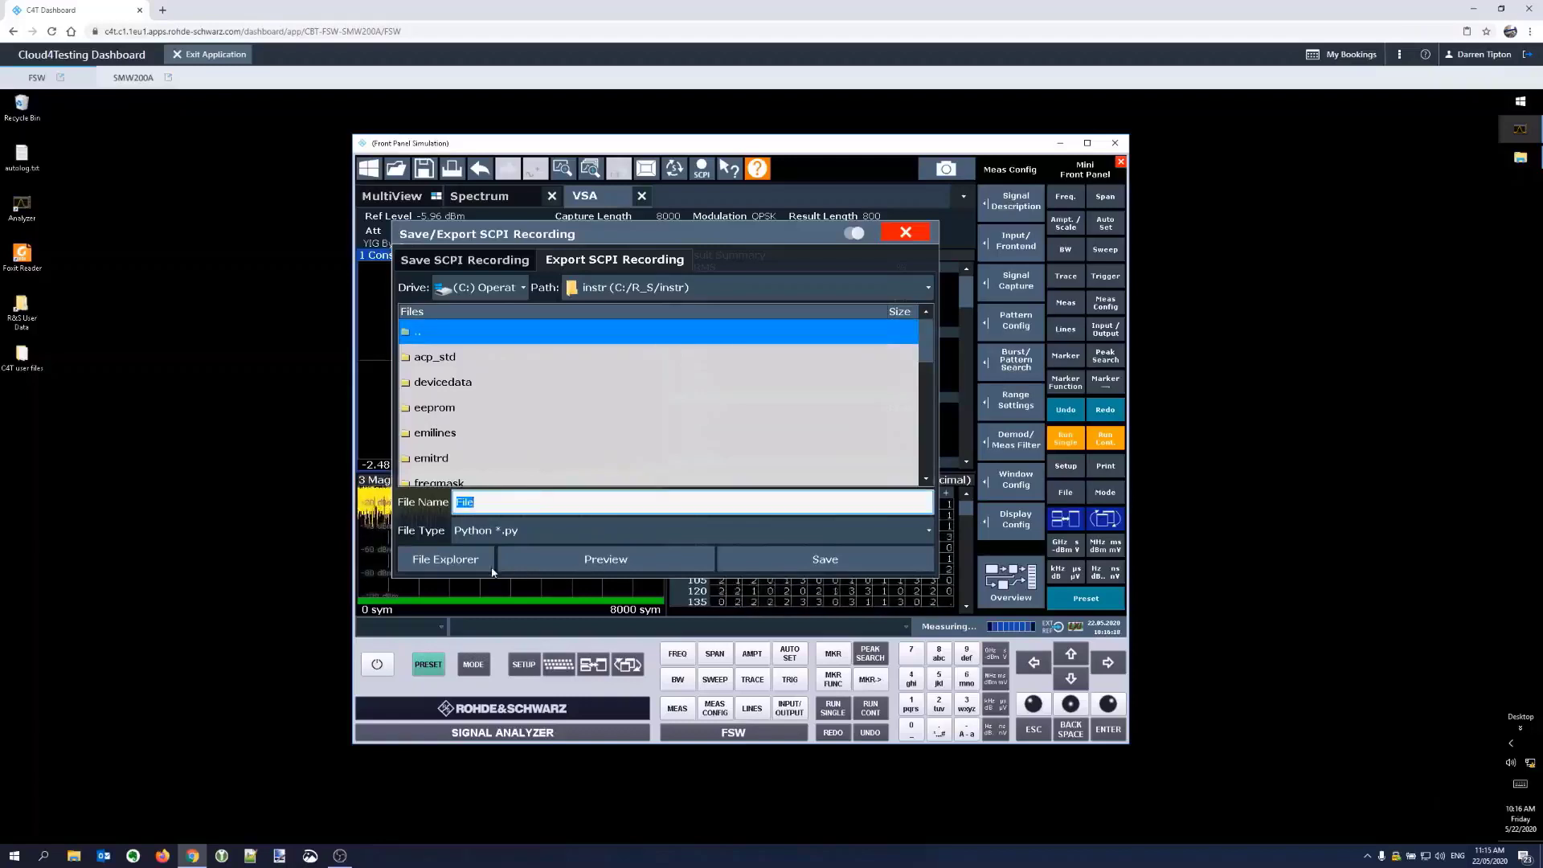
- Preview File.py and scroll through its Python code for the recorded analyzer and generator commands
left_click(583, 567)
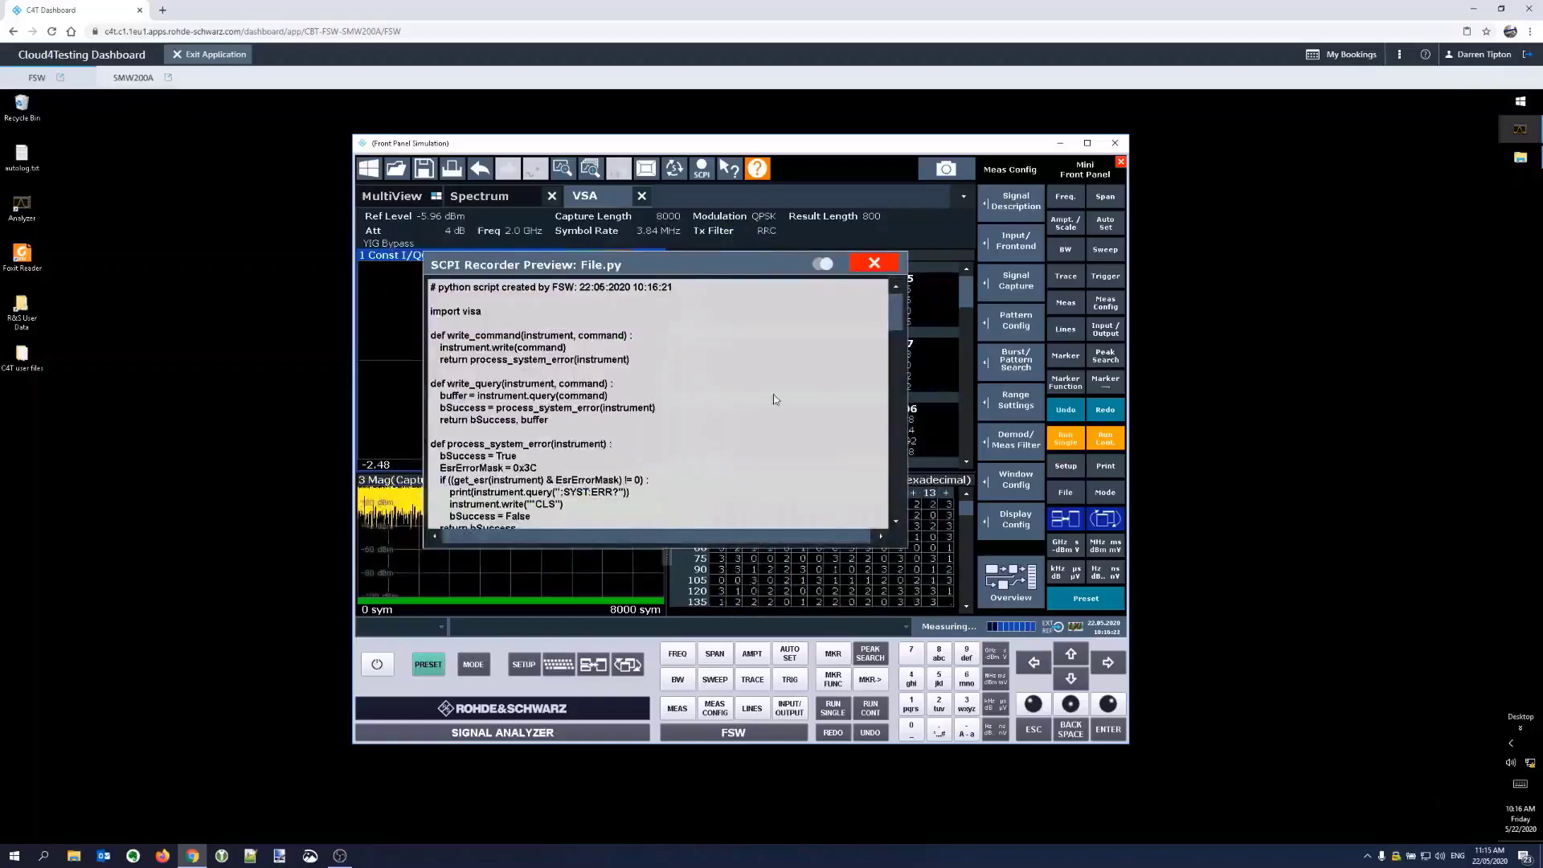
scroll(542, 361, "down", 2)
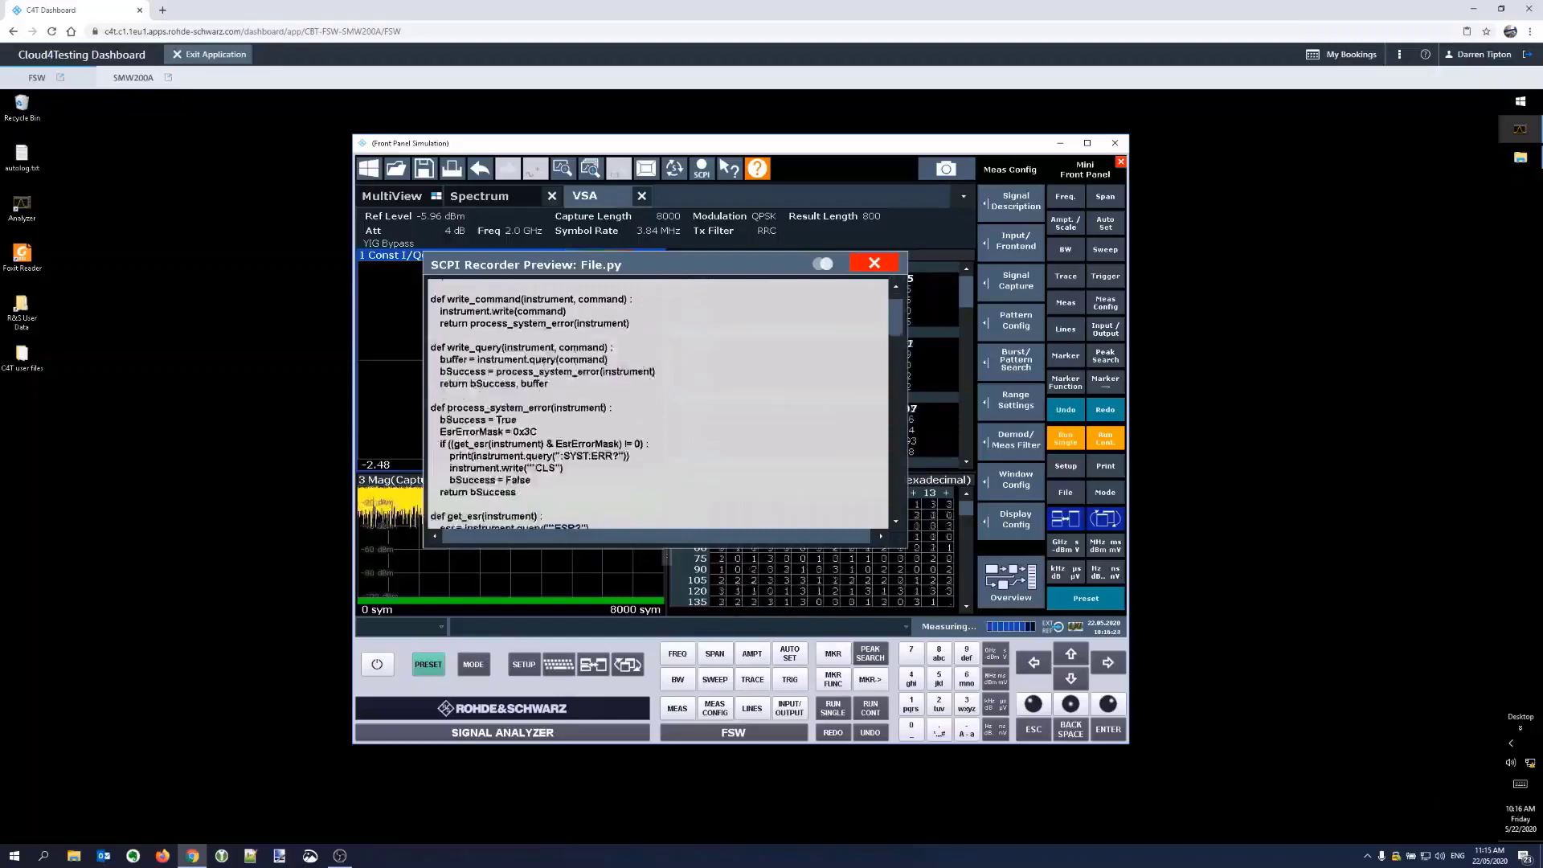
scroll(543, 361, "up", 2)
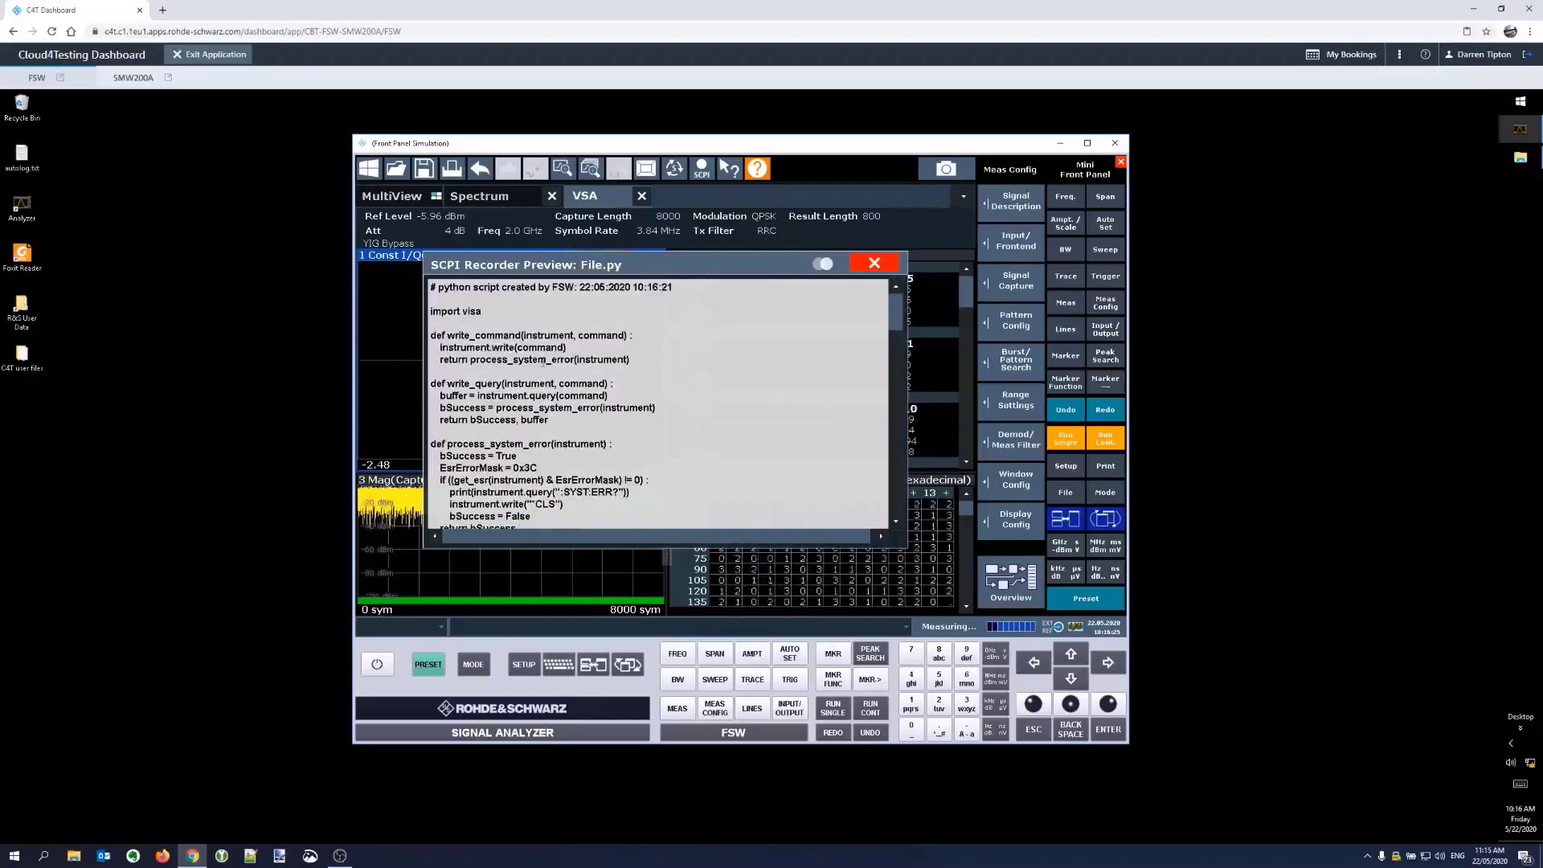
scroll(543, 361, "down", 2)
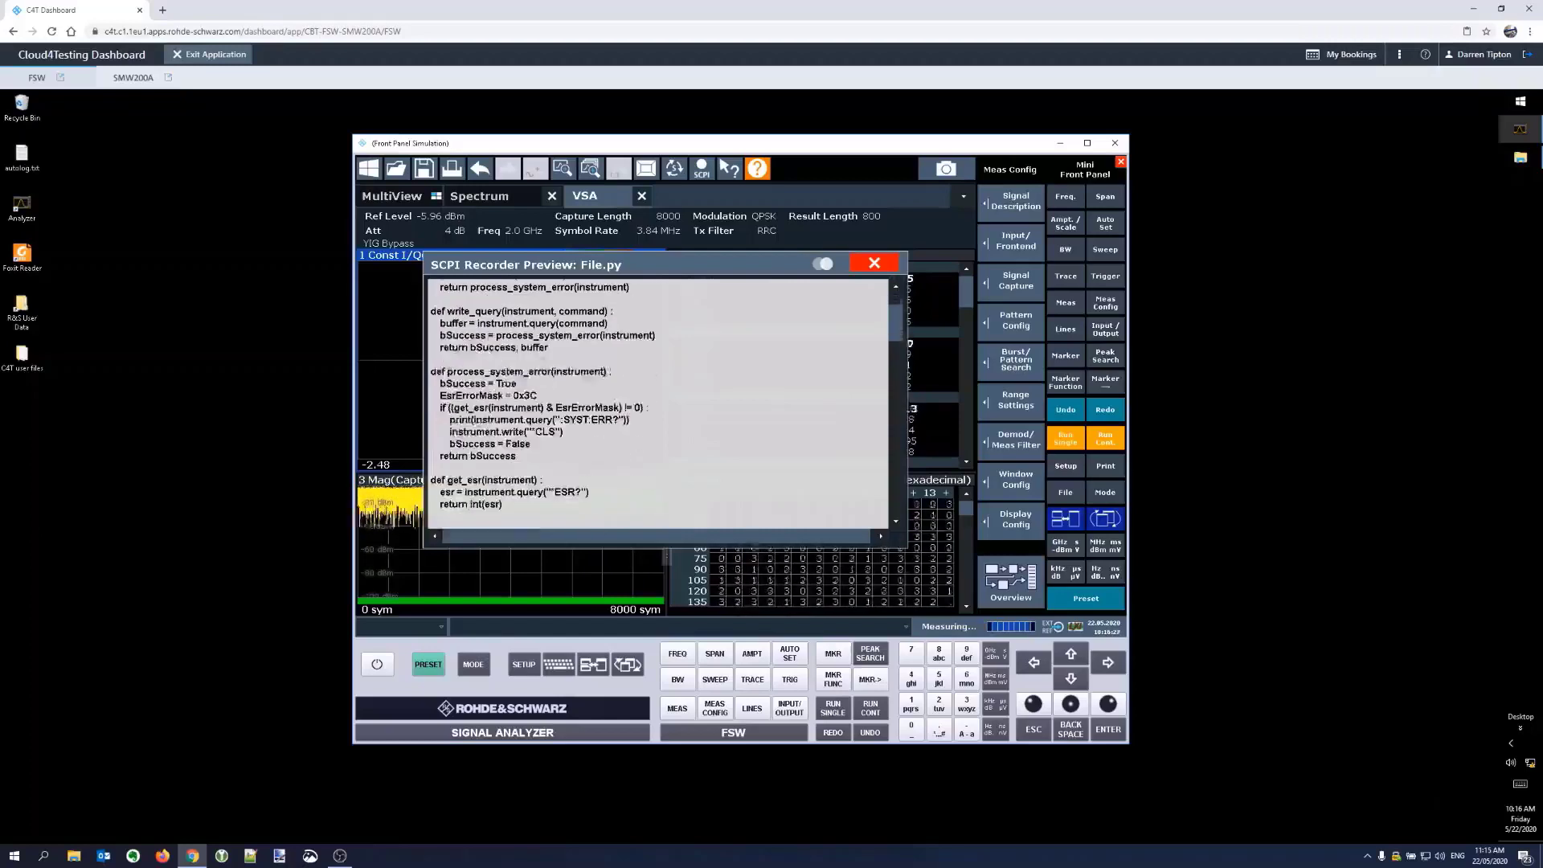
scroll(542, 361, "down", 3)
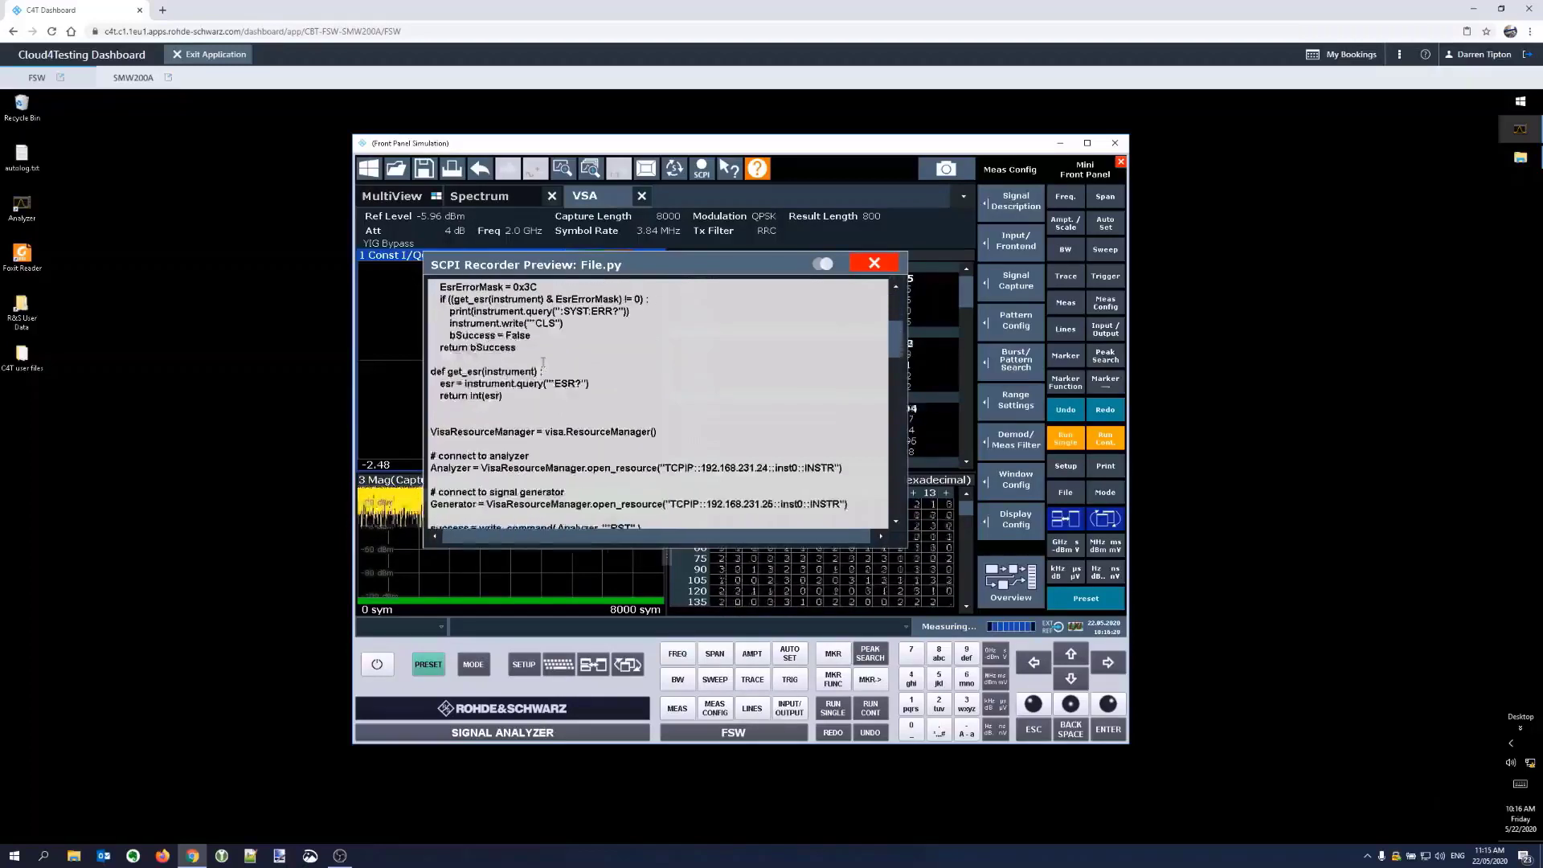
scroll(542, 362, "down", 1)
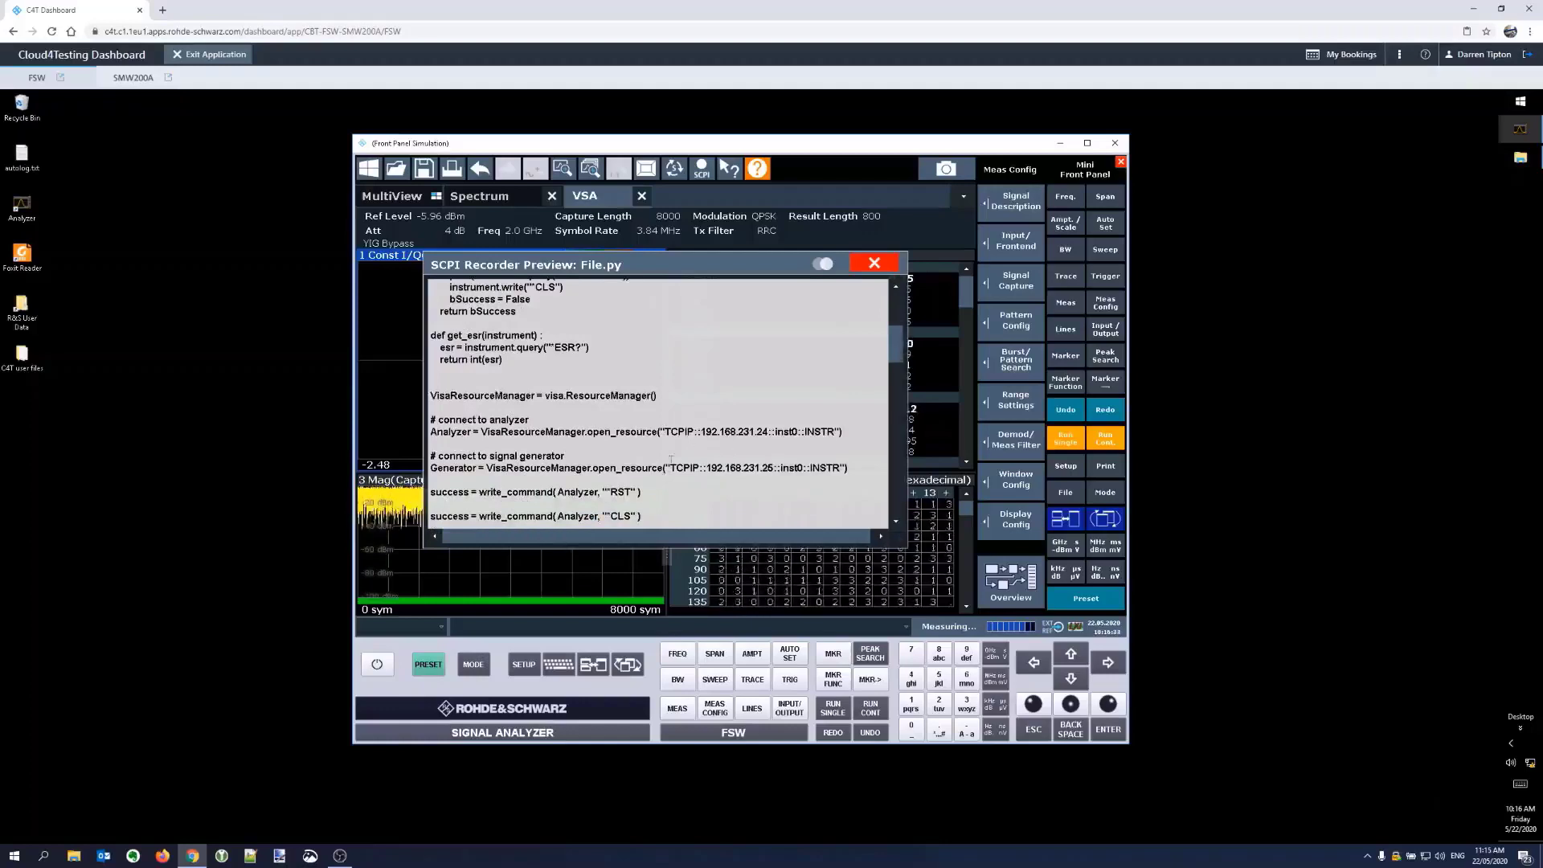
scroll(730, 451, "down", 3)
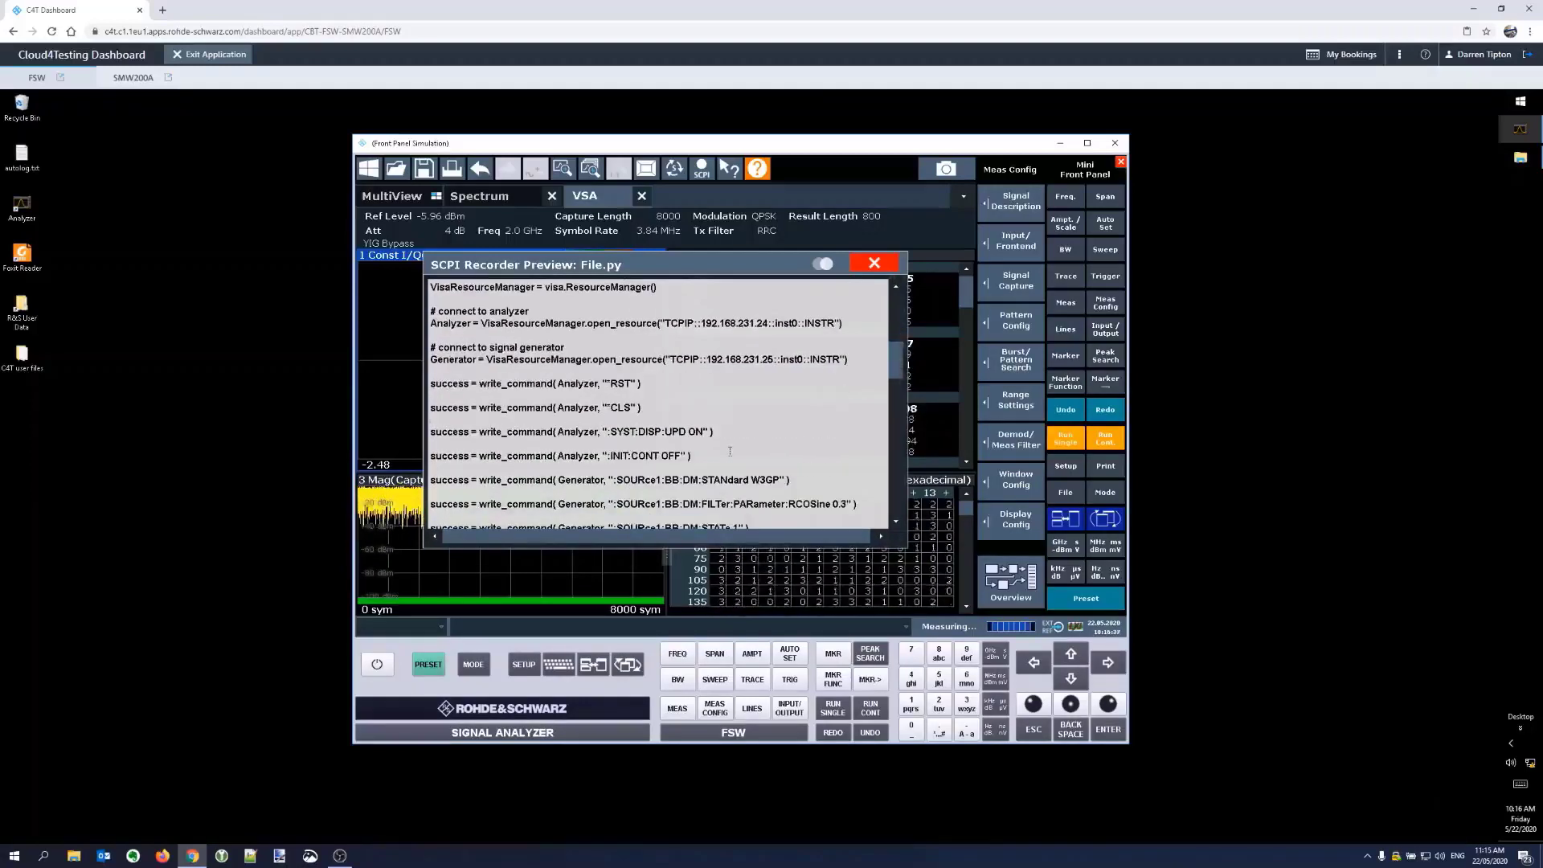
scroll(730, 451, "down", 1)
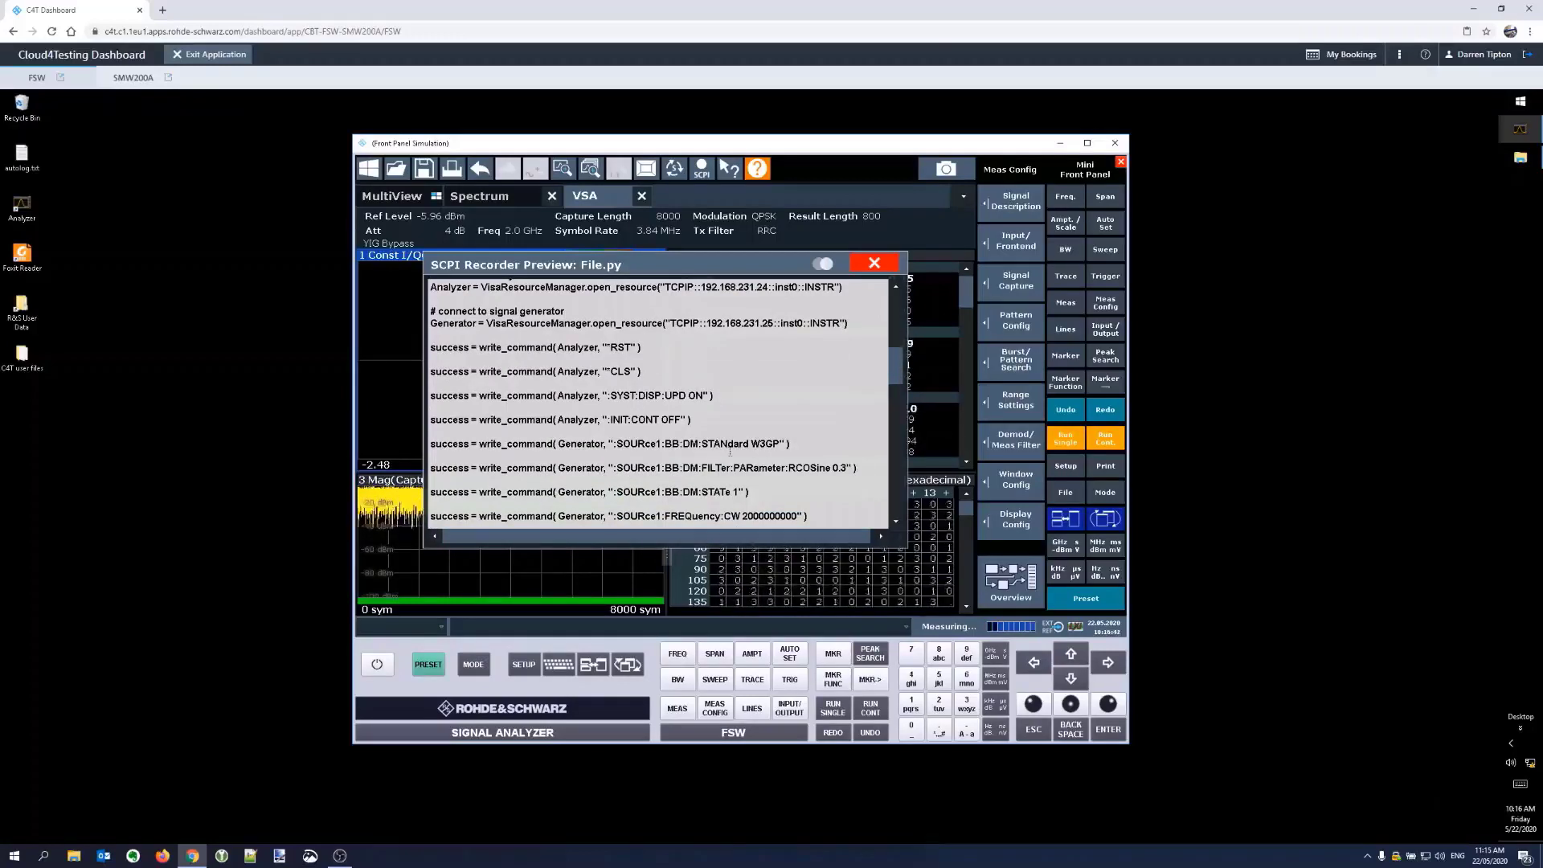
scroll(730, 452, "down", 1)
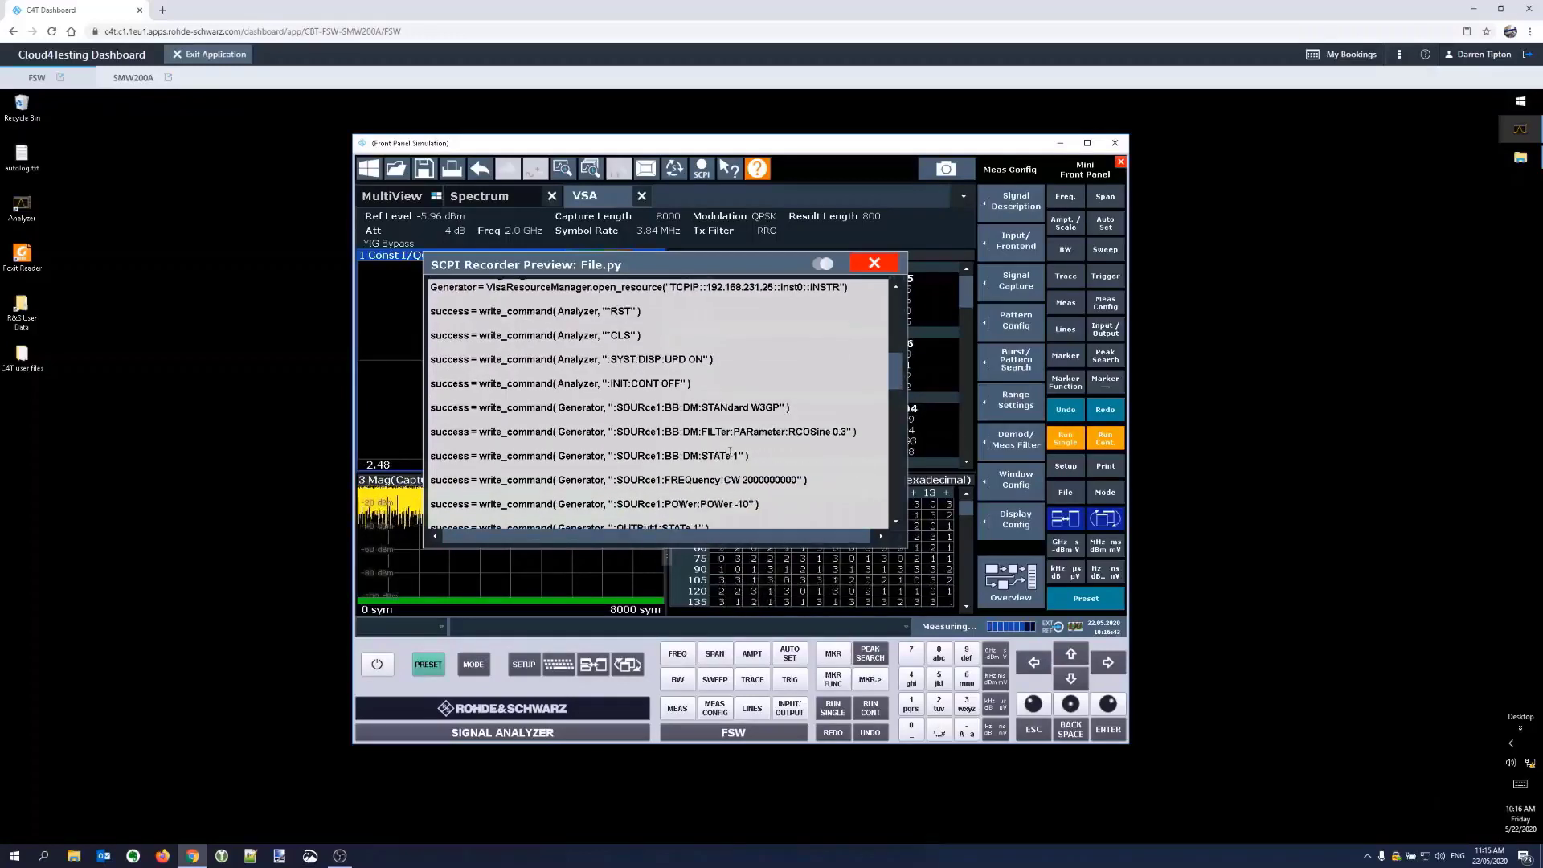
scroll(730, 452, "down", 1)
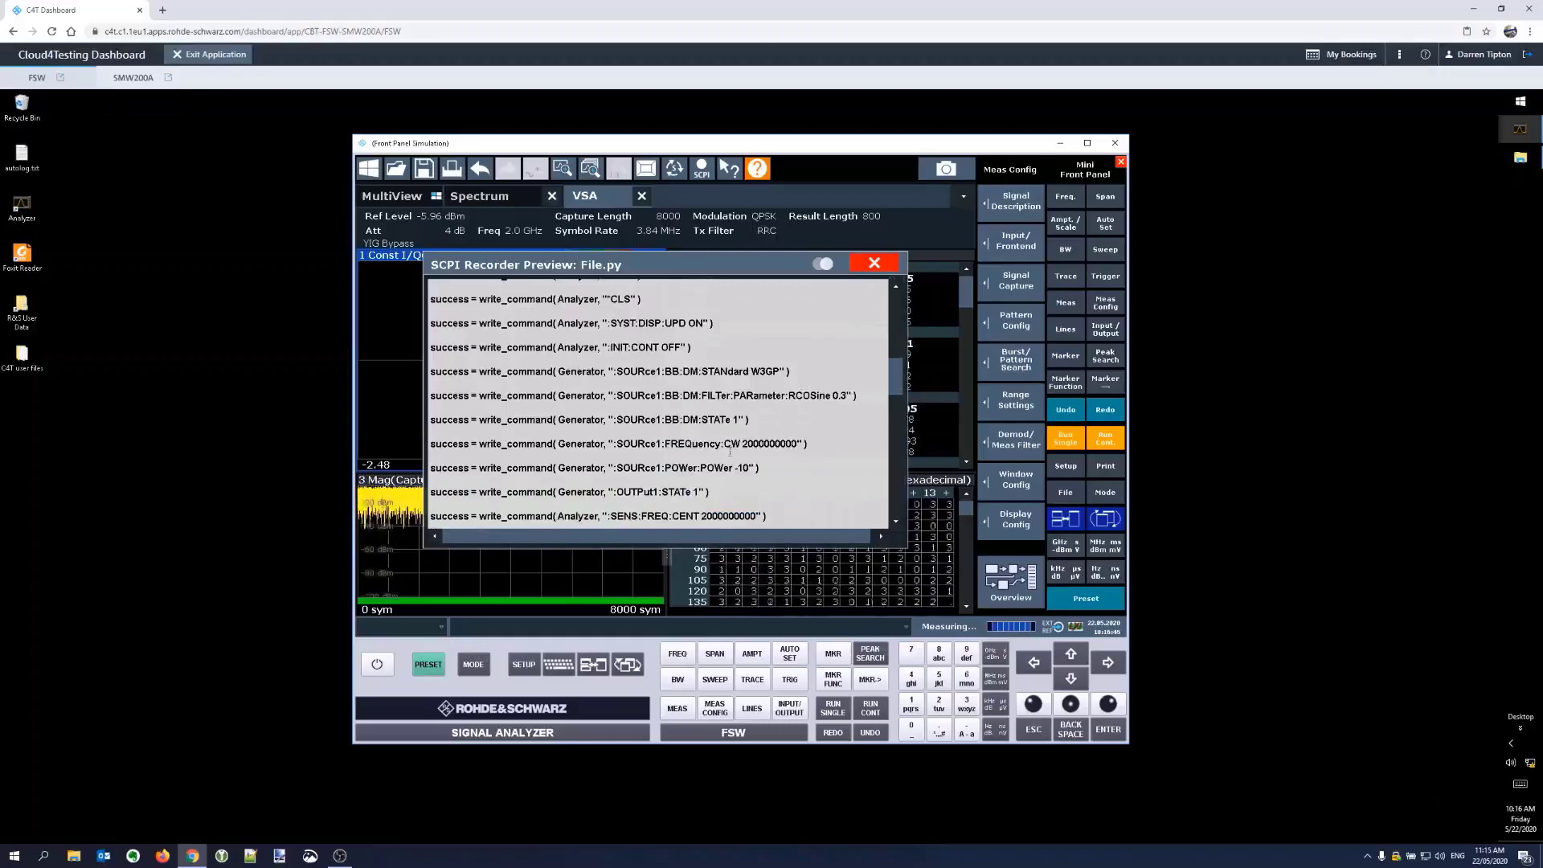
scroll(730, 453, "down", 1)
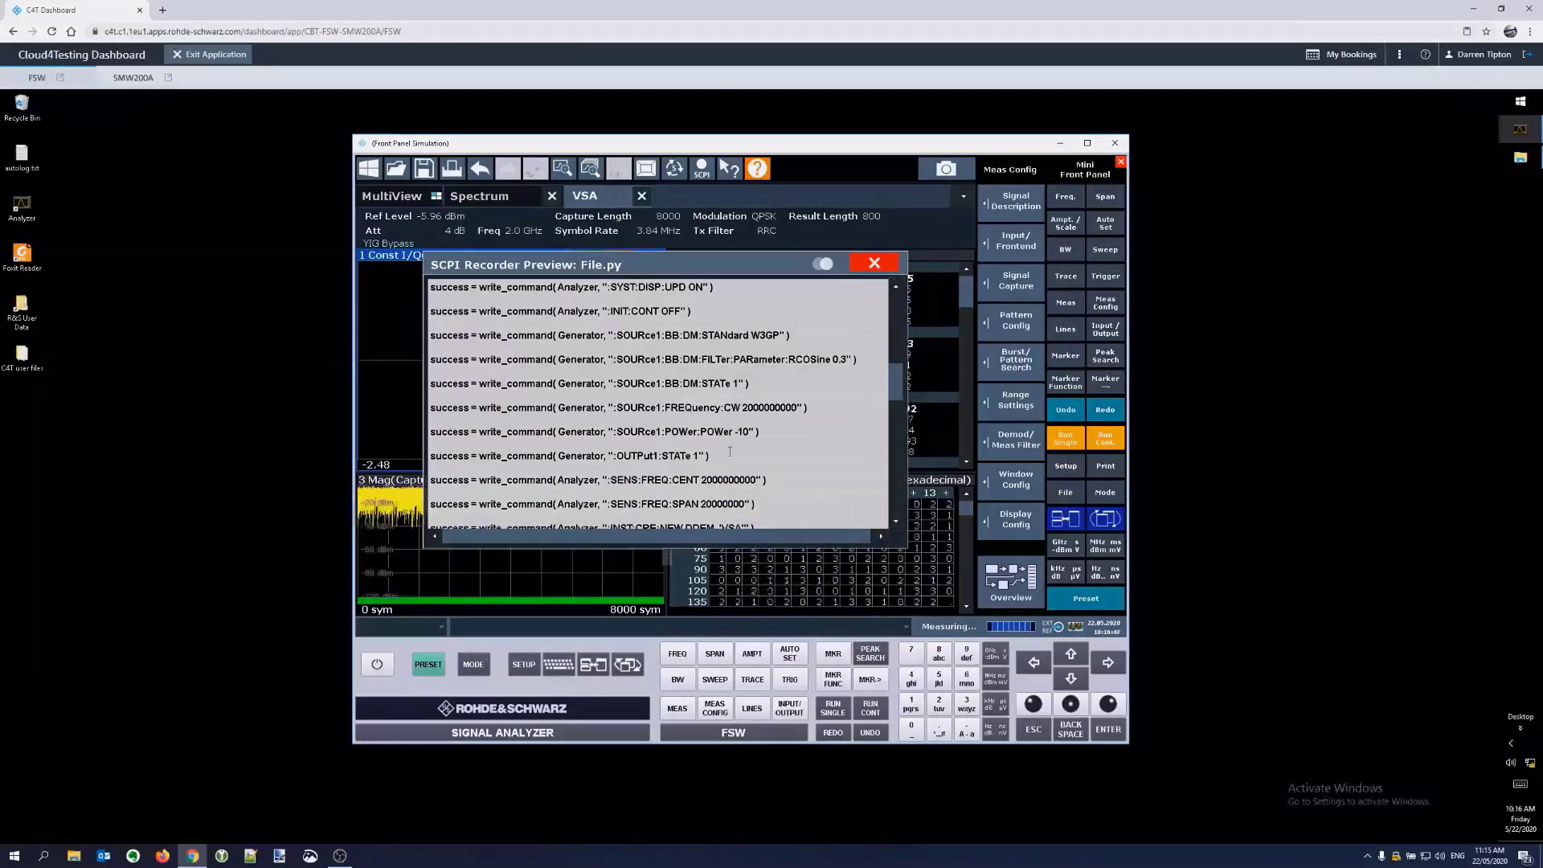